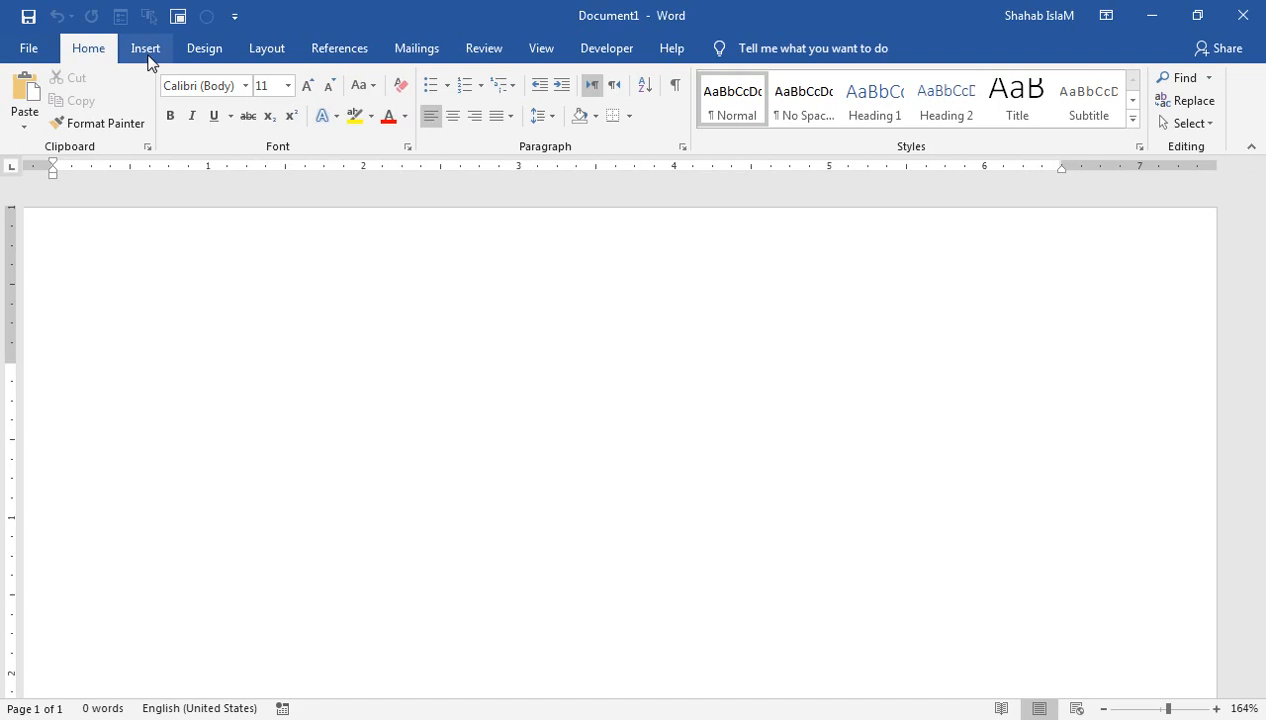
Insert a table with four columns and three rows, and narrow its first column to about 0.4 inch
left_click(146, 48)
left_click(125, 127)
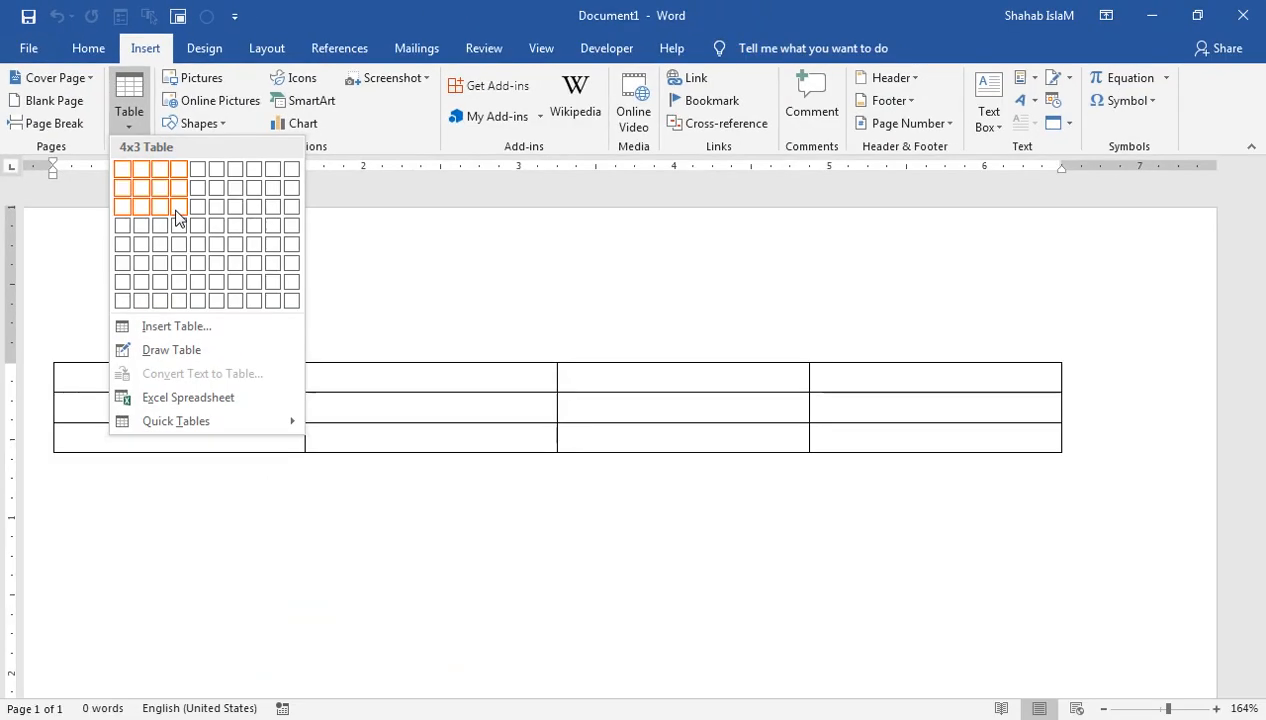
left_click(177, 212)
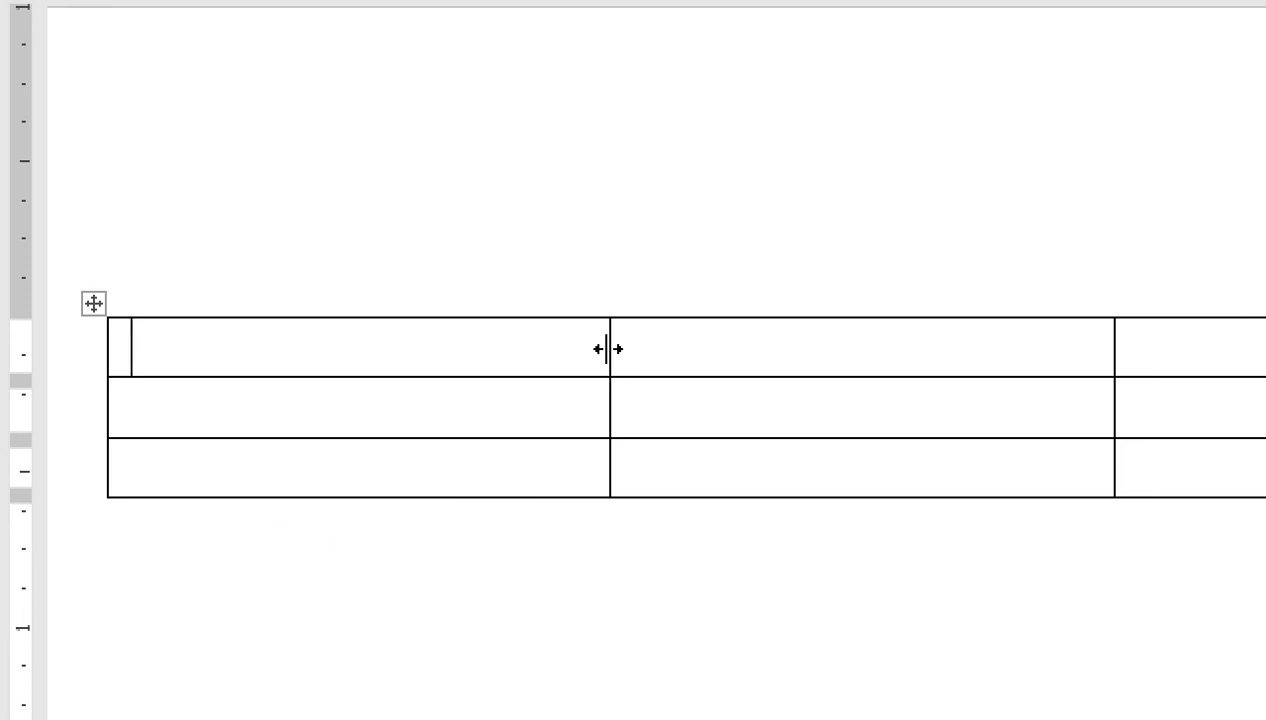
left_click_drag(608, 349, 240, 367)
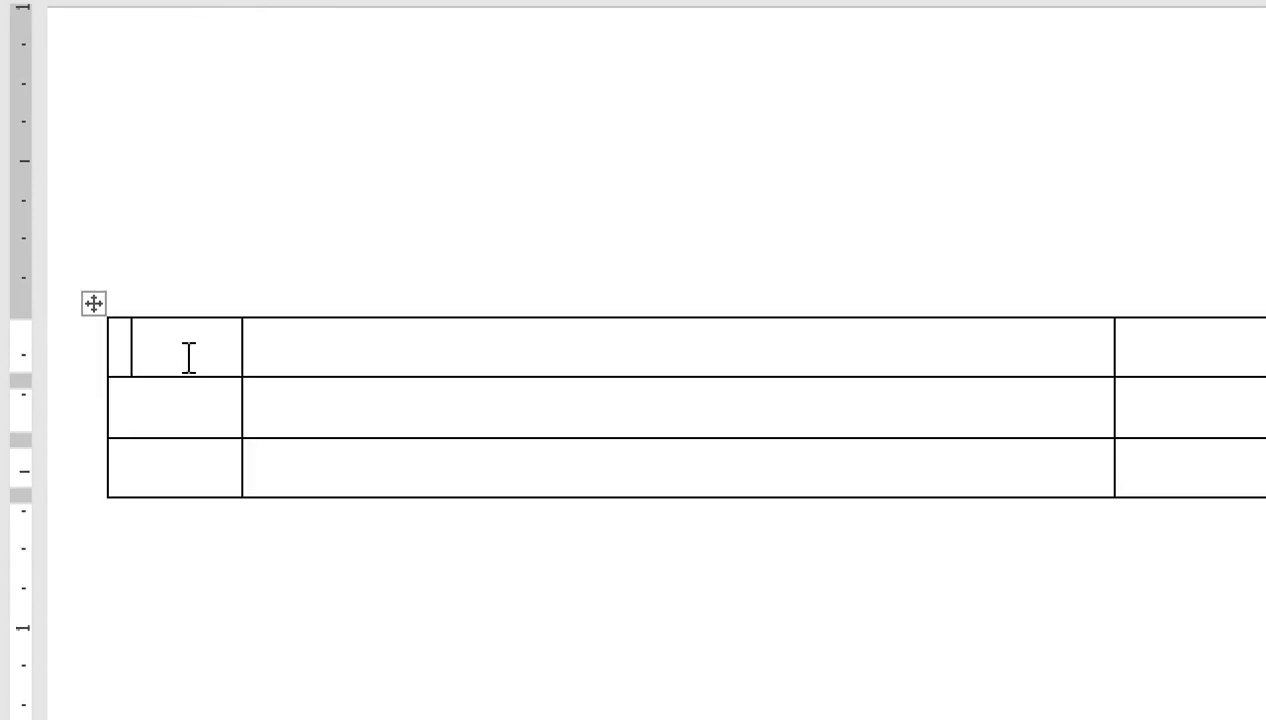
Fill the table's header row with No, Descrption, Yes and No
type("No")
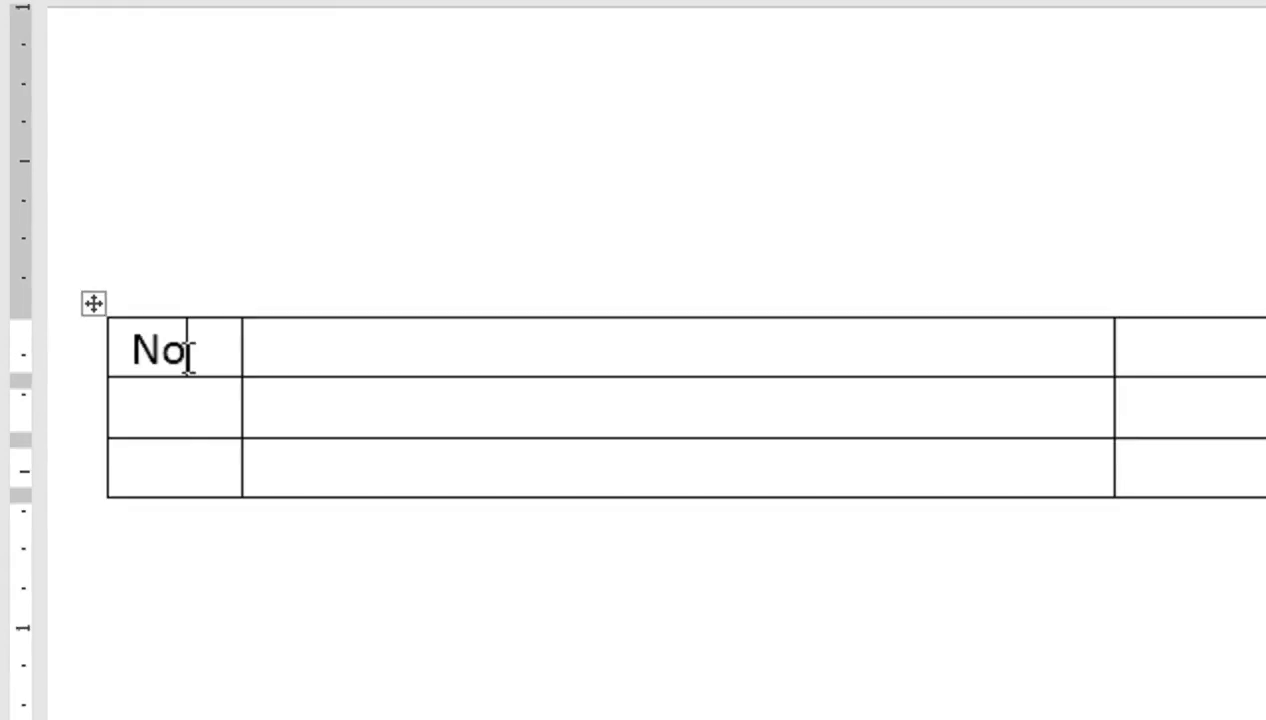
key("Tab")
type("Des")
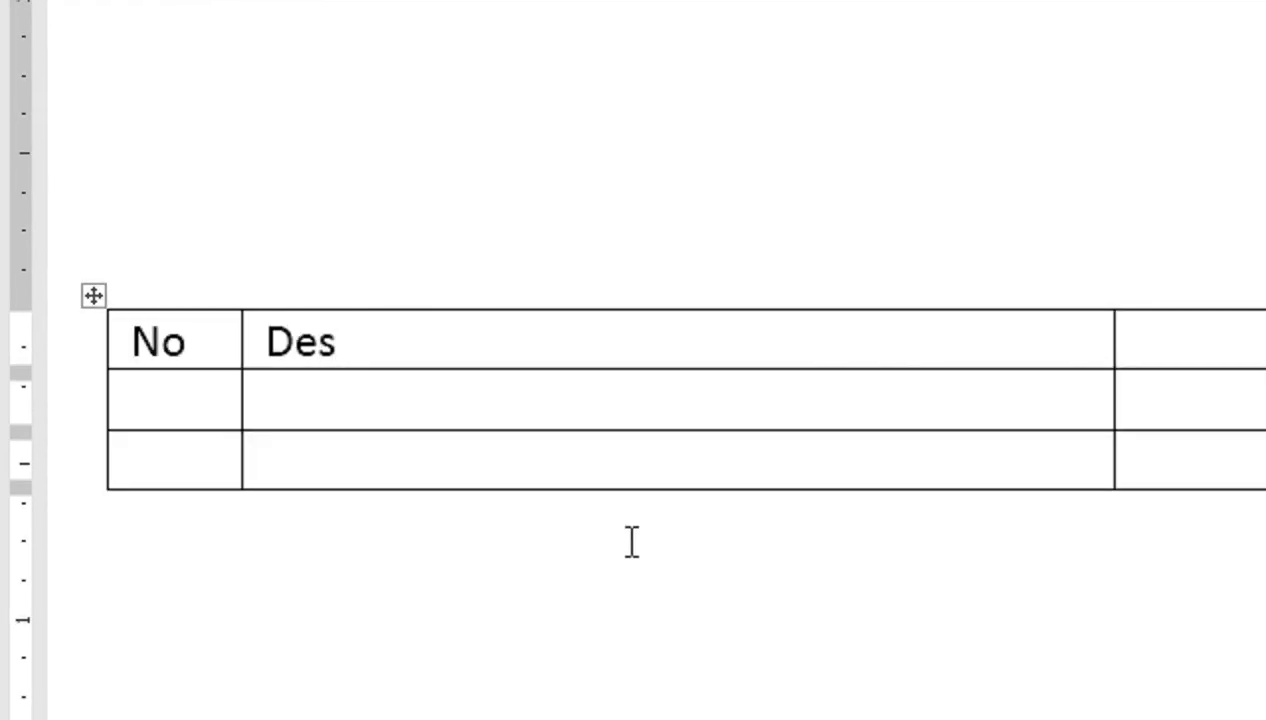
type("crption")
key("Tab")
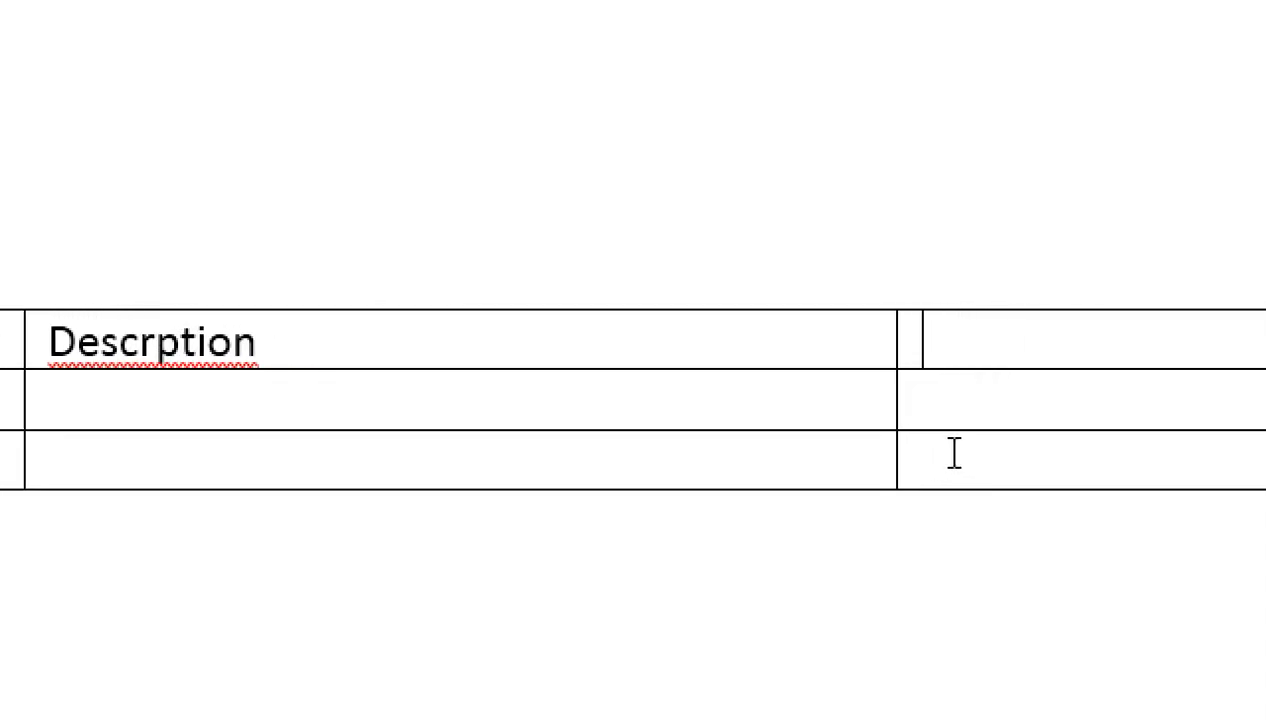
type("Yes")
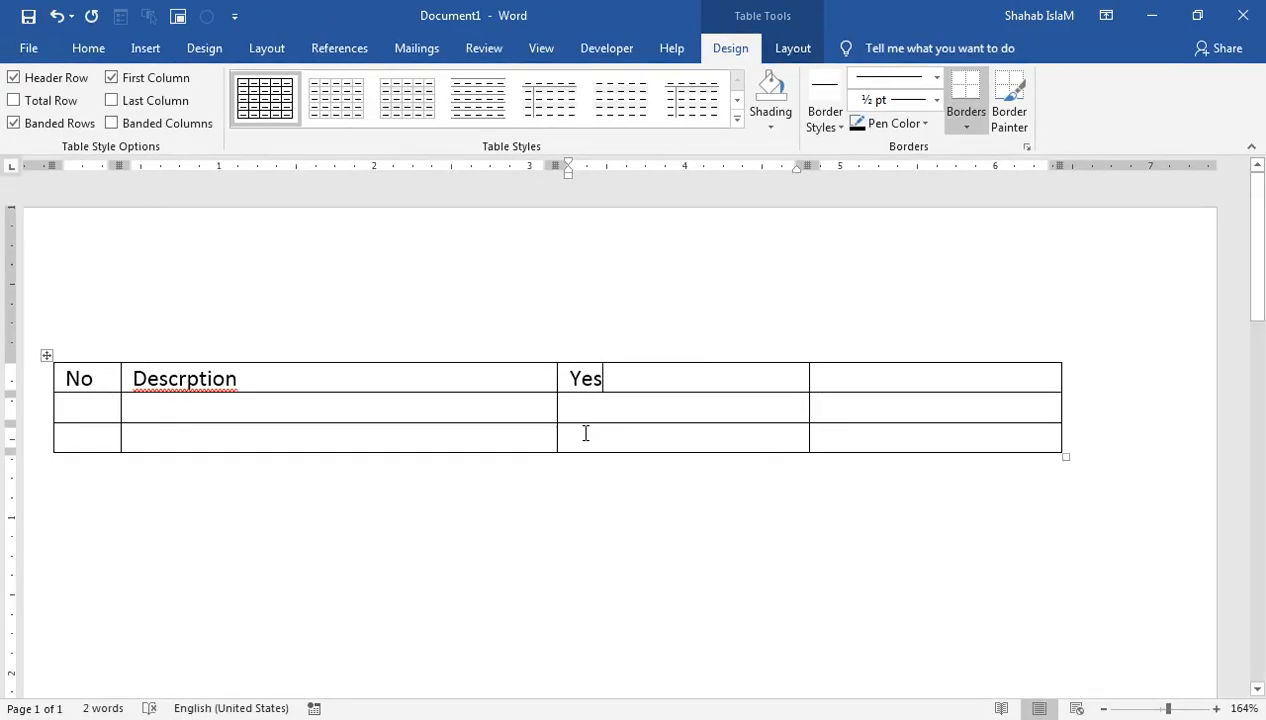
key("Tab")
type("No")
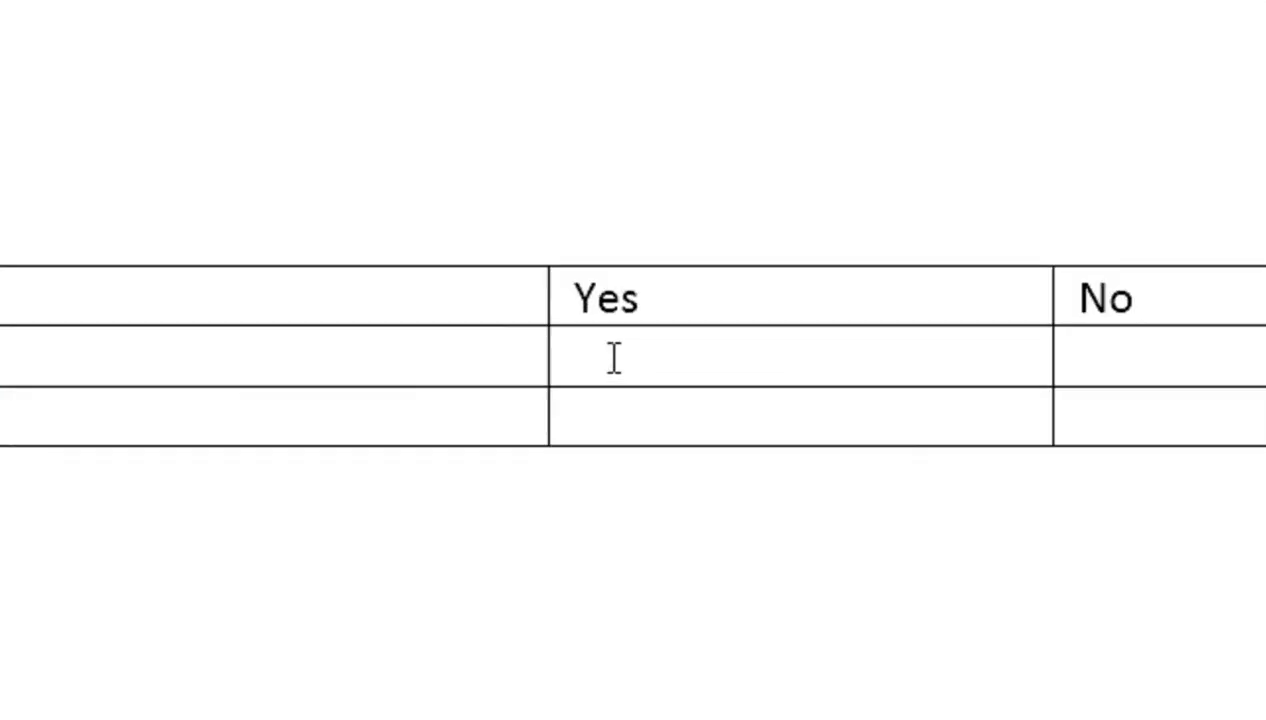
Narrow the Yes column to about 0.6 inch and the last No column to about 0.8 inch, widening the description column
left_click_drag(554, 375, 668, 375)
left_click_drag(771, 290, 878, 282)
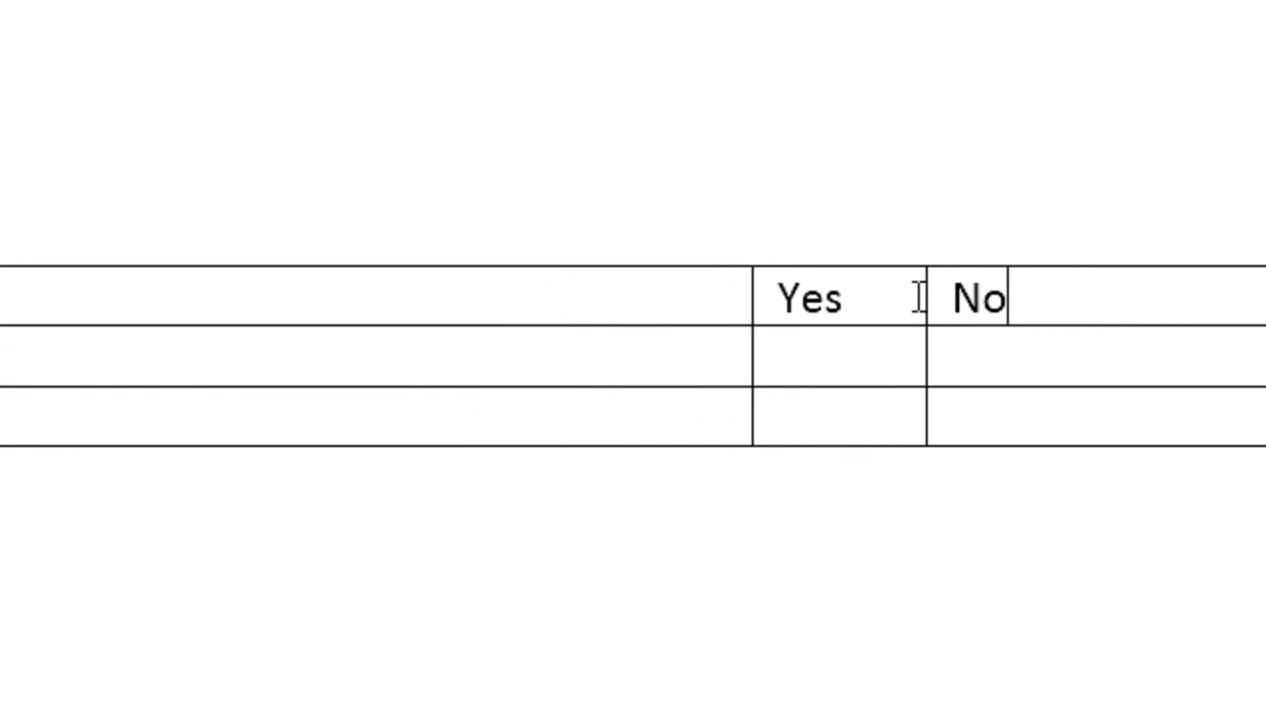
left_click_drag(925, 293, 1167, 281)
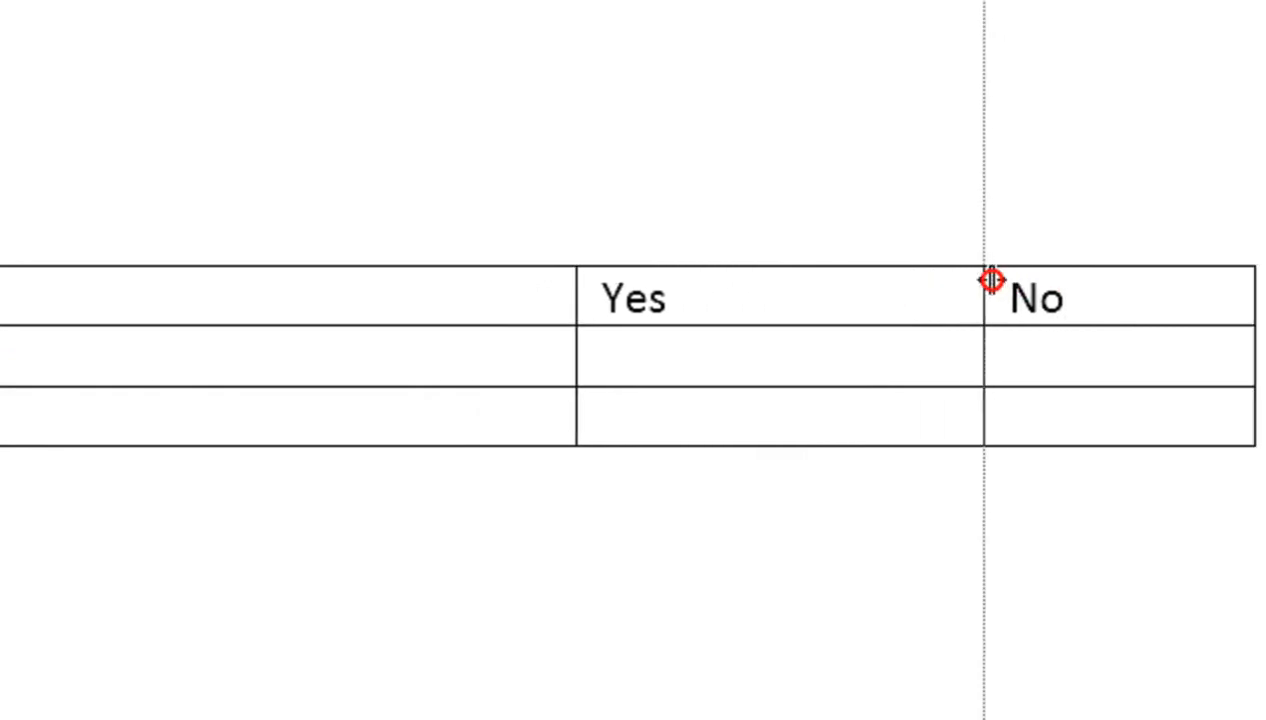
left_click_drag(991, 281, 1080, 298)
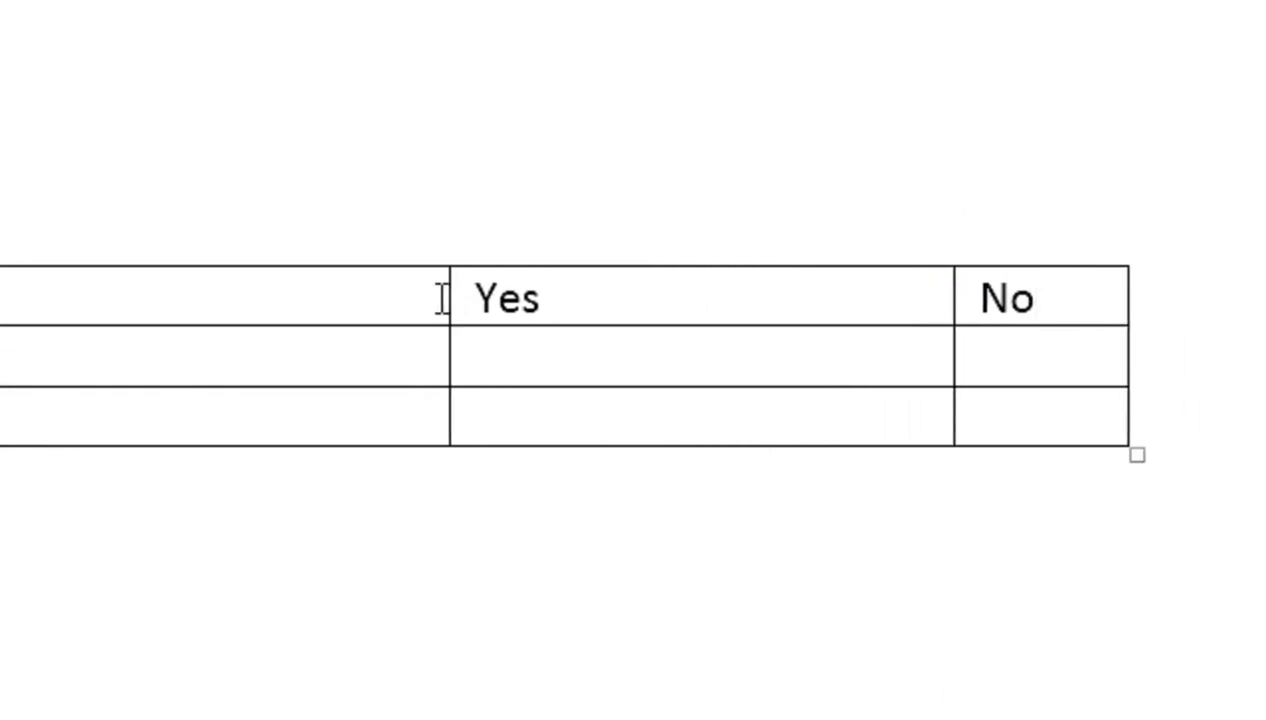
left_click_drag(449, 297, 682, 327)
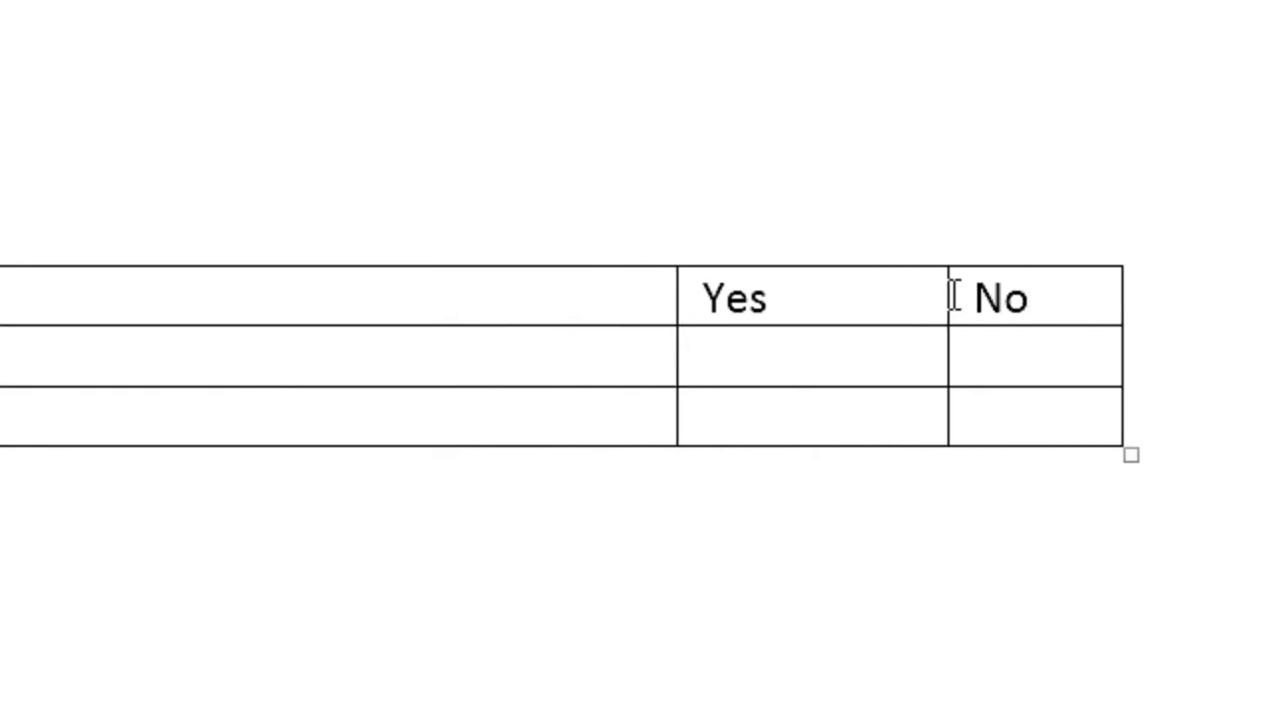
left_click_drag(945, 291, 870, 308)
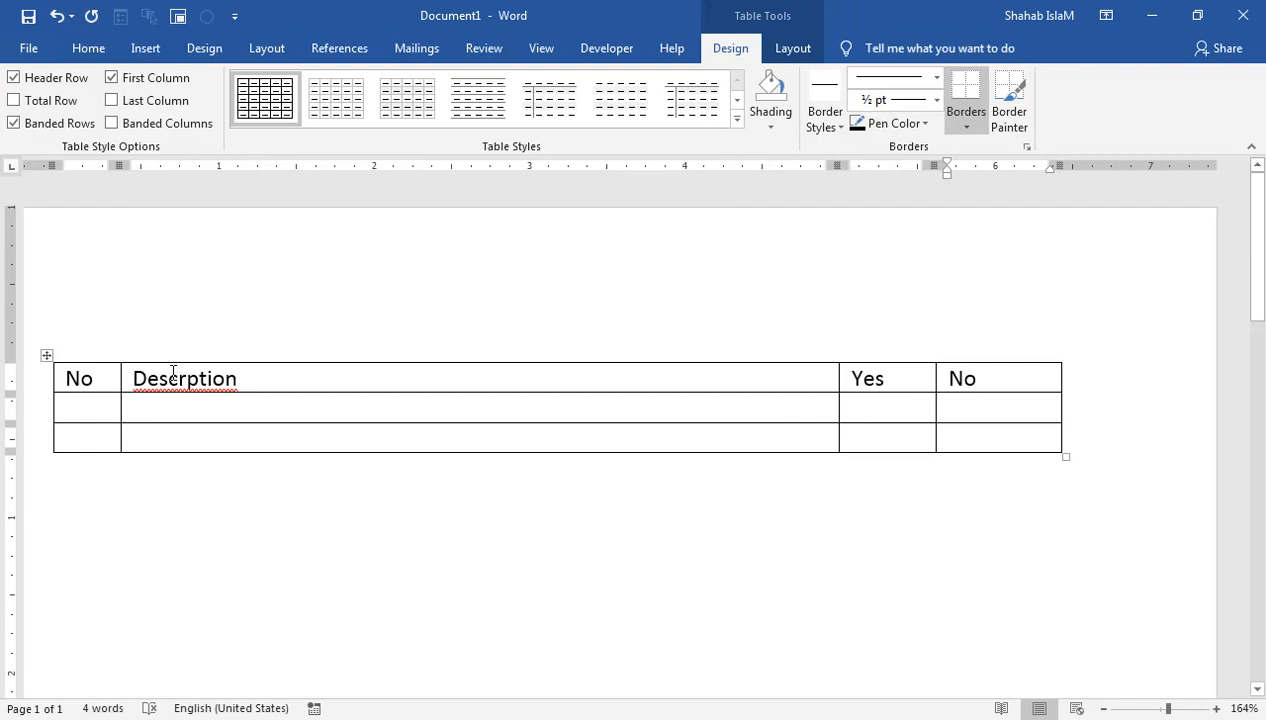
Correct the misspelled second header to Description and centre the contents of all table cells horizontally and vertically
right_click(171, 380)
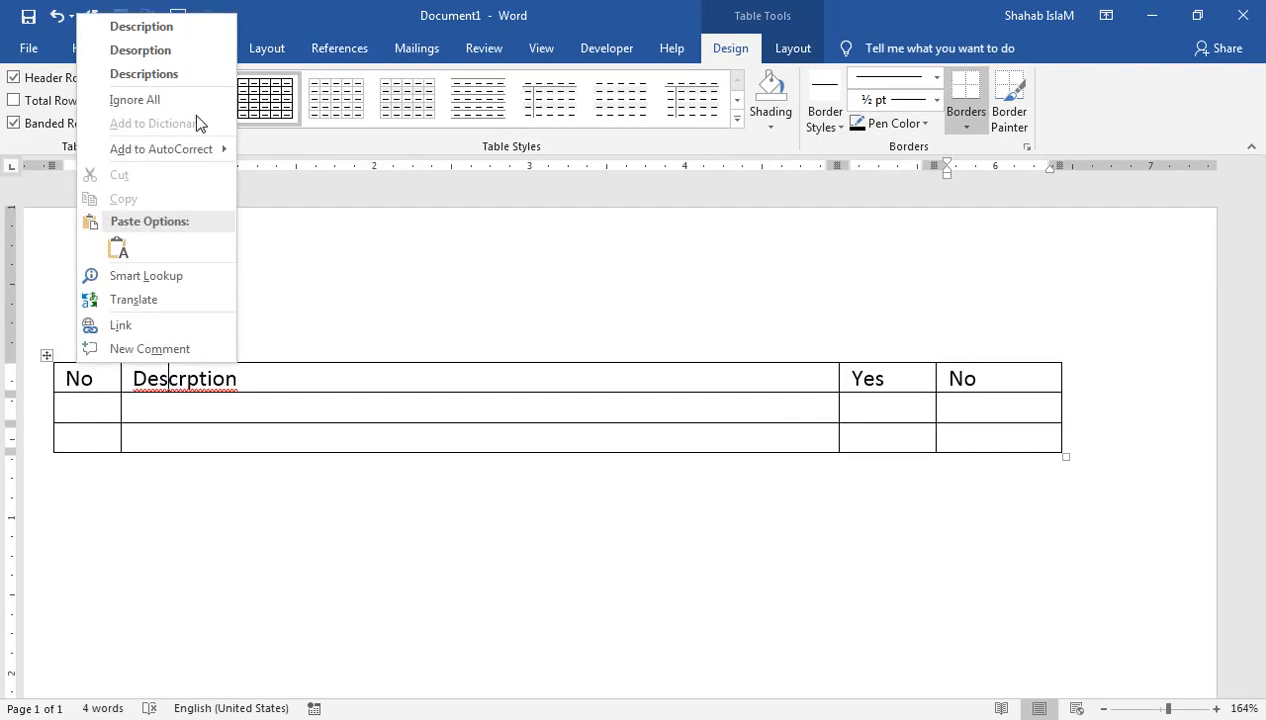
left_click(148, 28)
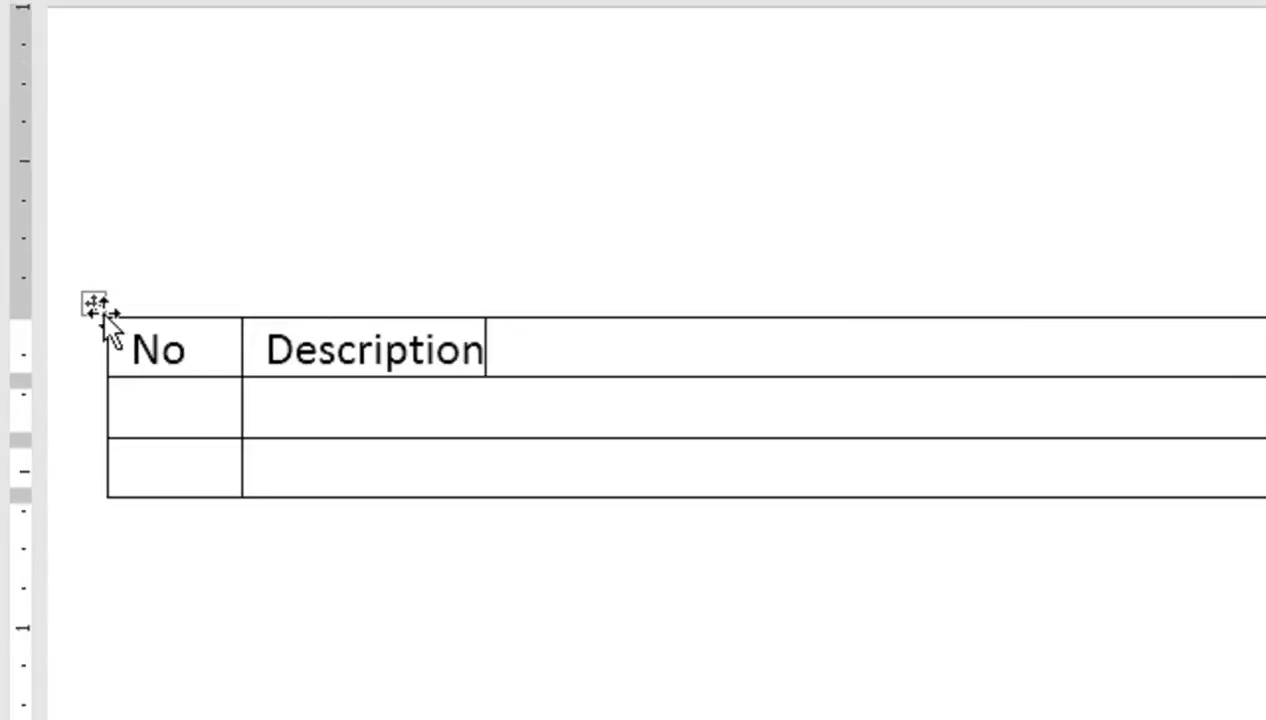
left_click(47, 354)
left_click(88, 48)
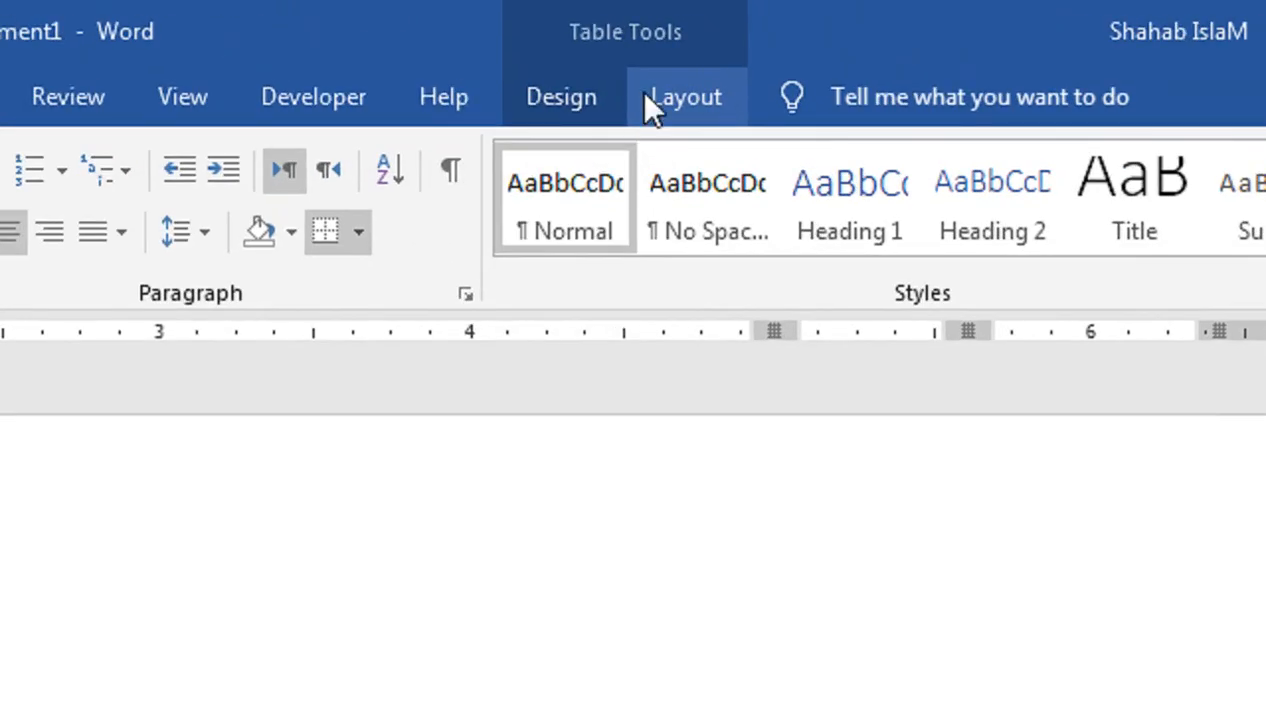
left_click(640, 108)
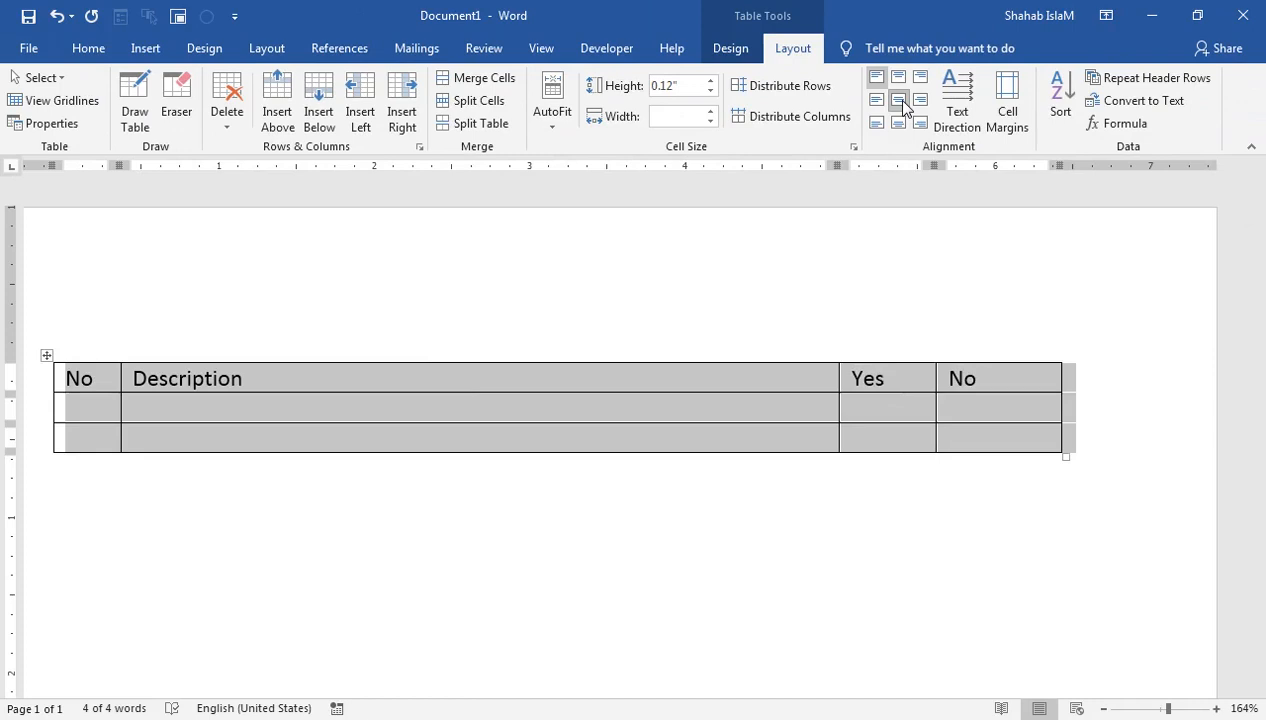
left_click(897, 198)
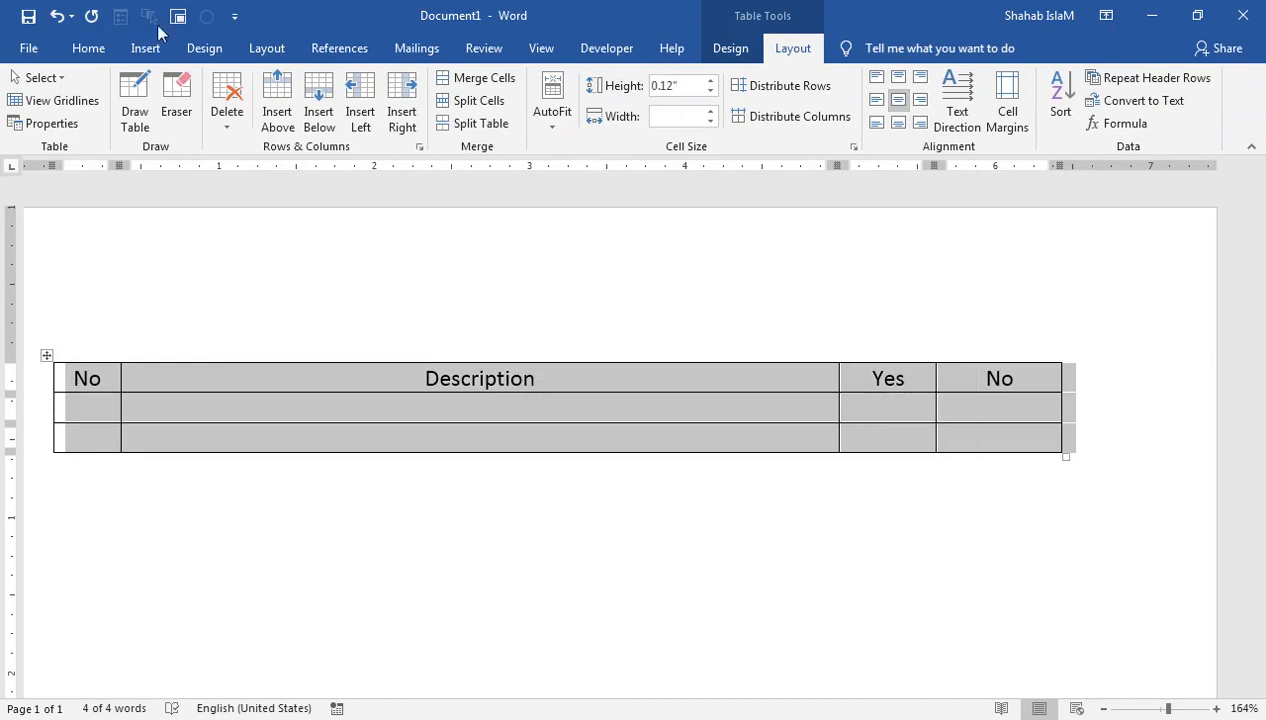
Format the header row text as bold Arial Black at size 14
left_click(90, 380)
left_click_drag(195, 374, 1040, 390)
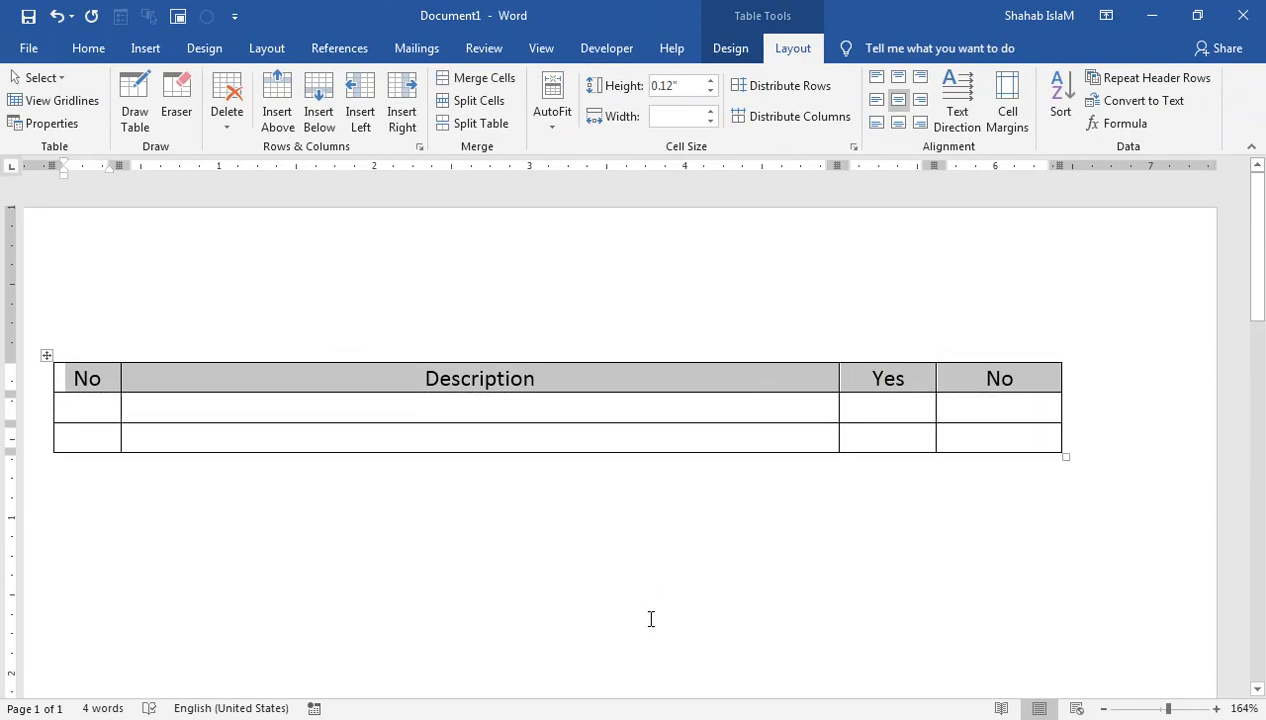
left_click(105, 50)
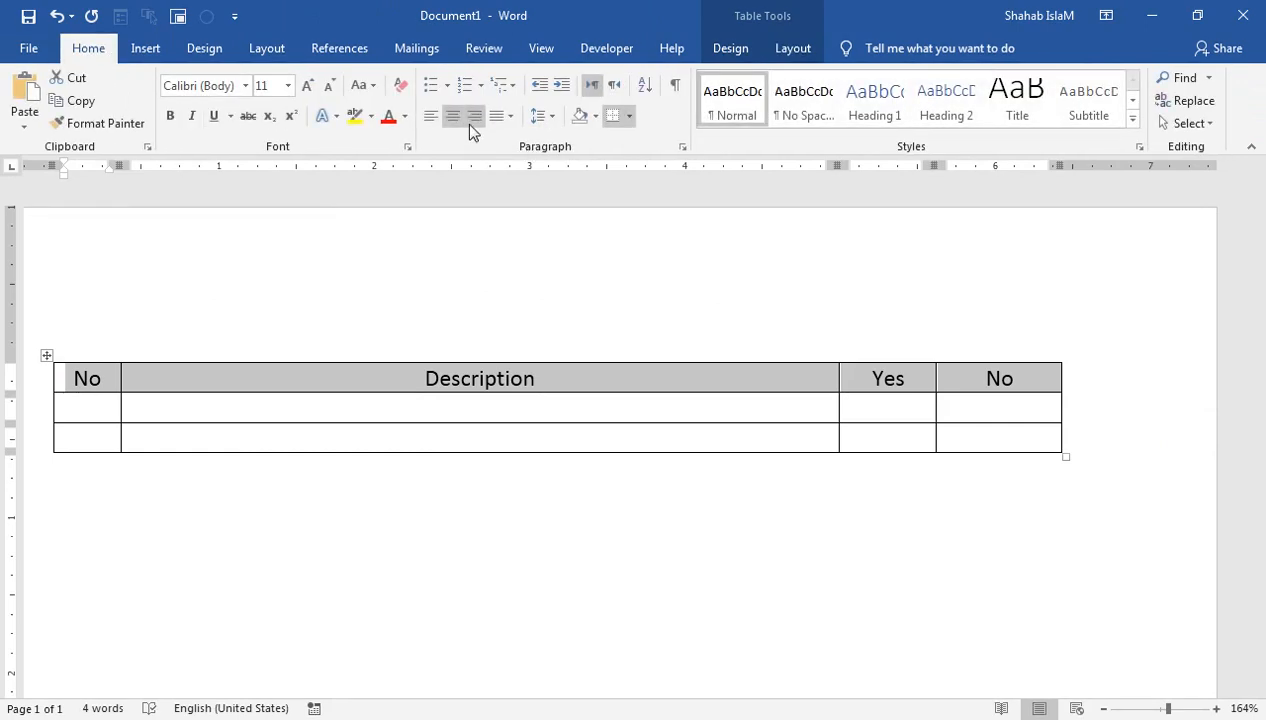
left_click(164, 119)
left_click(245, 85)
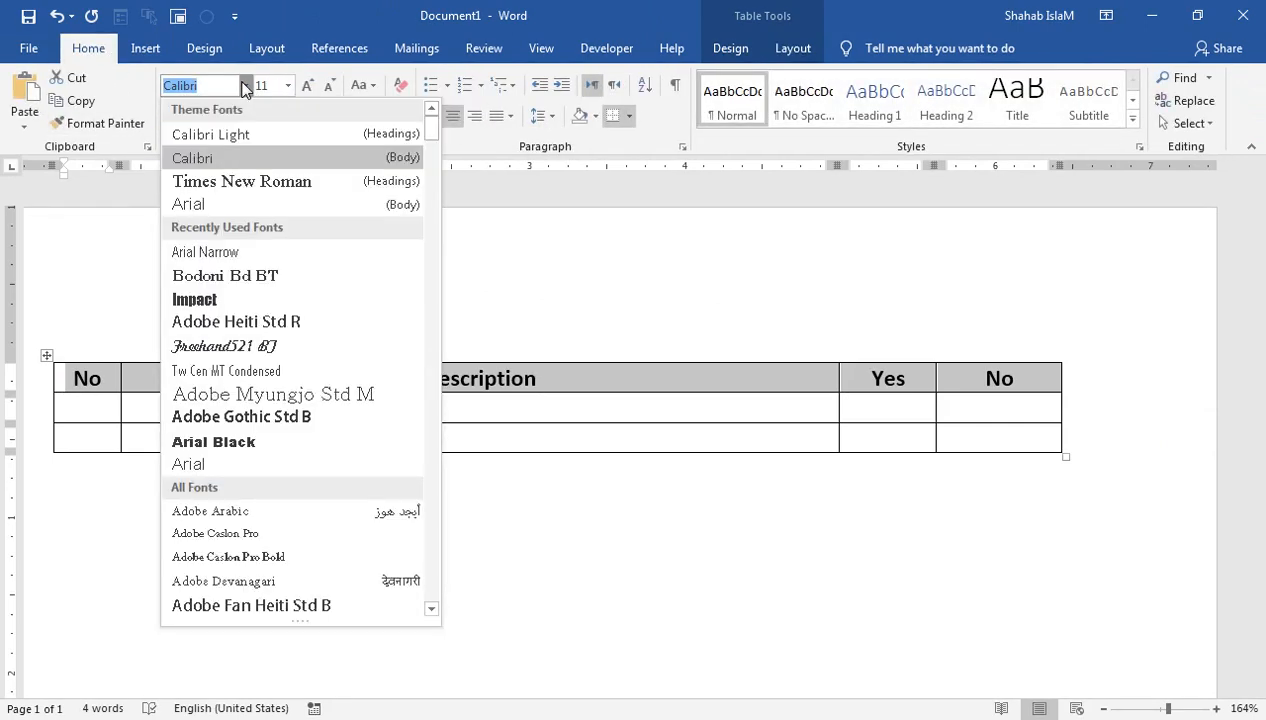
left_click(251, 287)
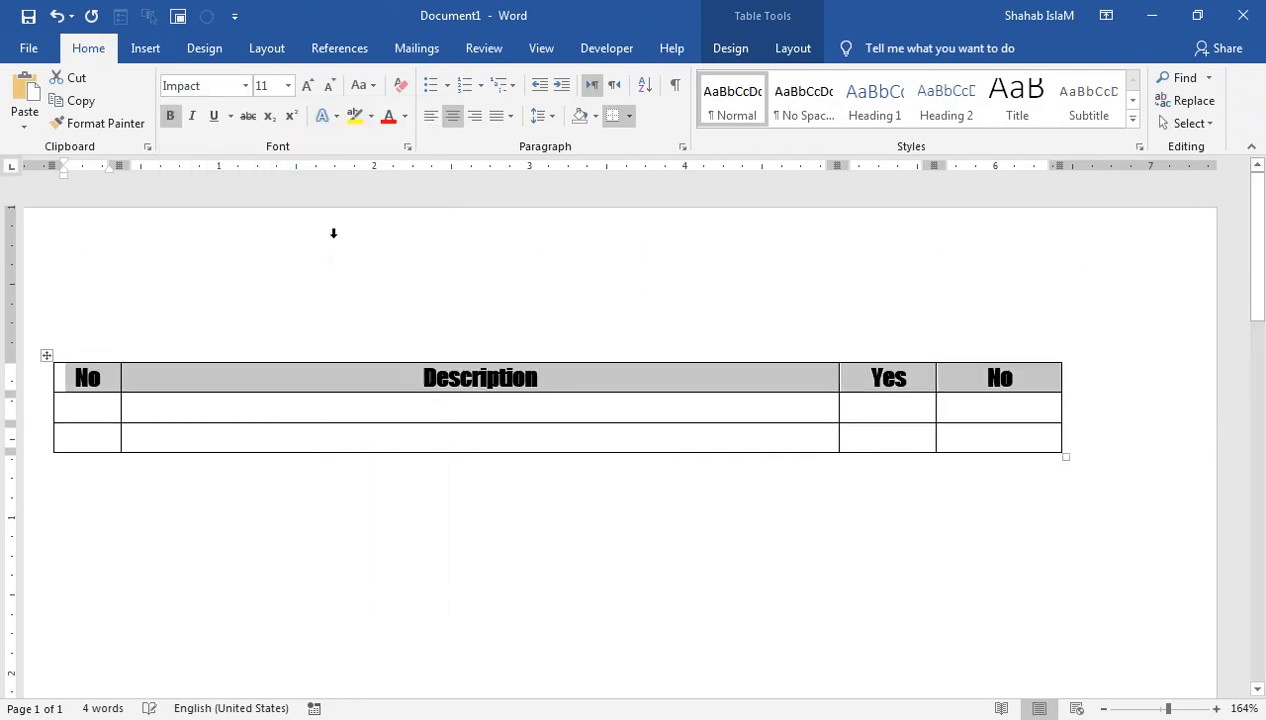
left_click(245, 85)
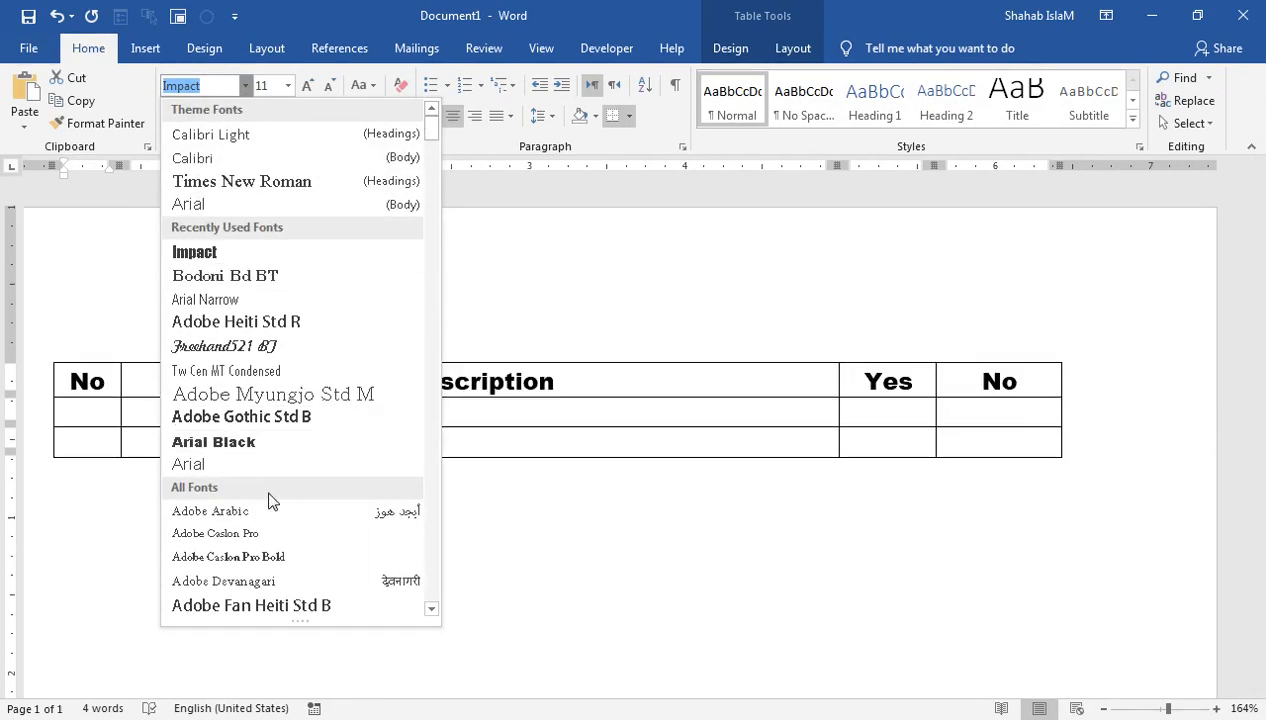
left_click(273, 446)
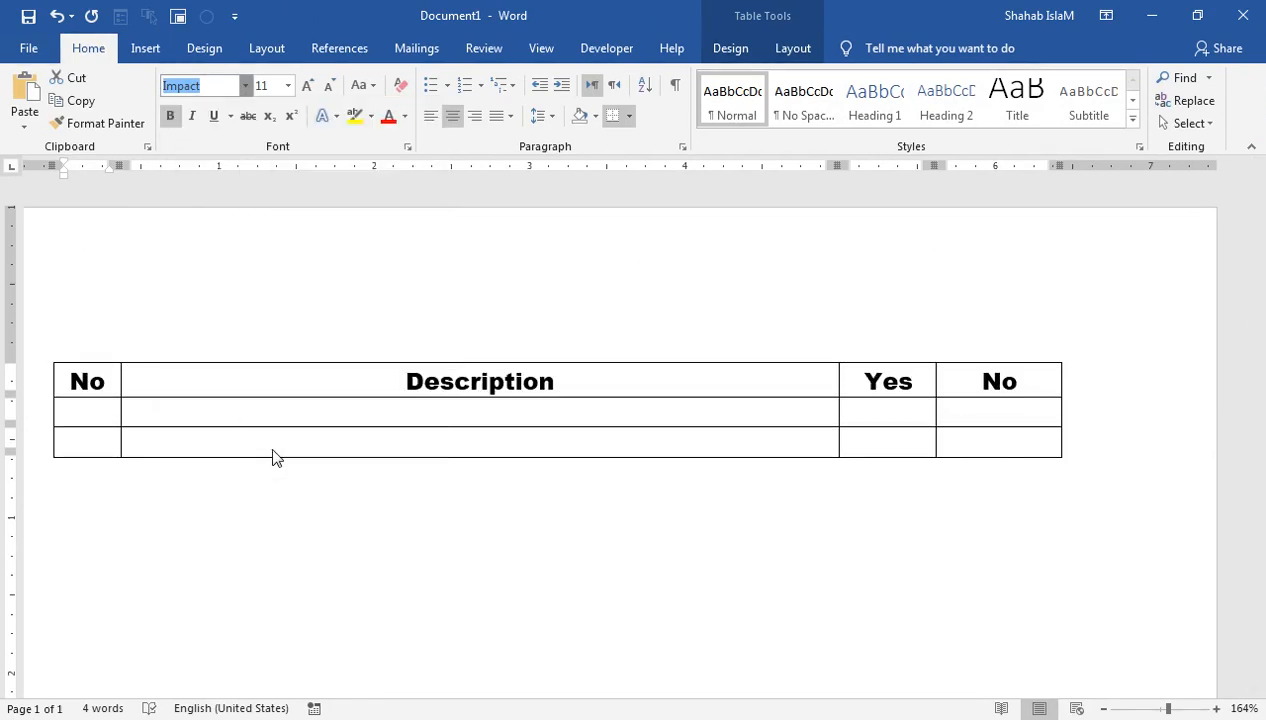
left_click(303, 85)
left_click(303, 85)
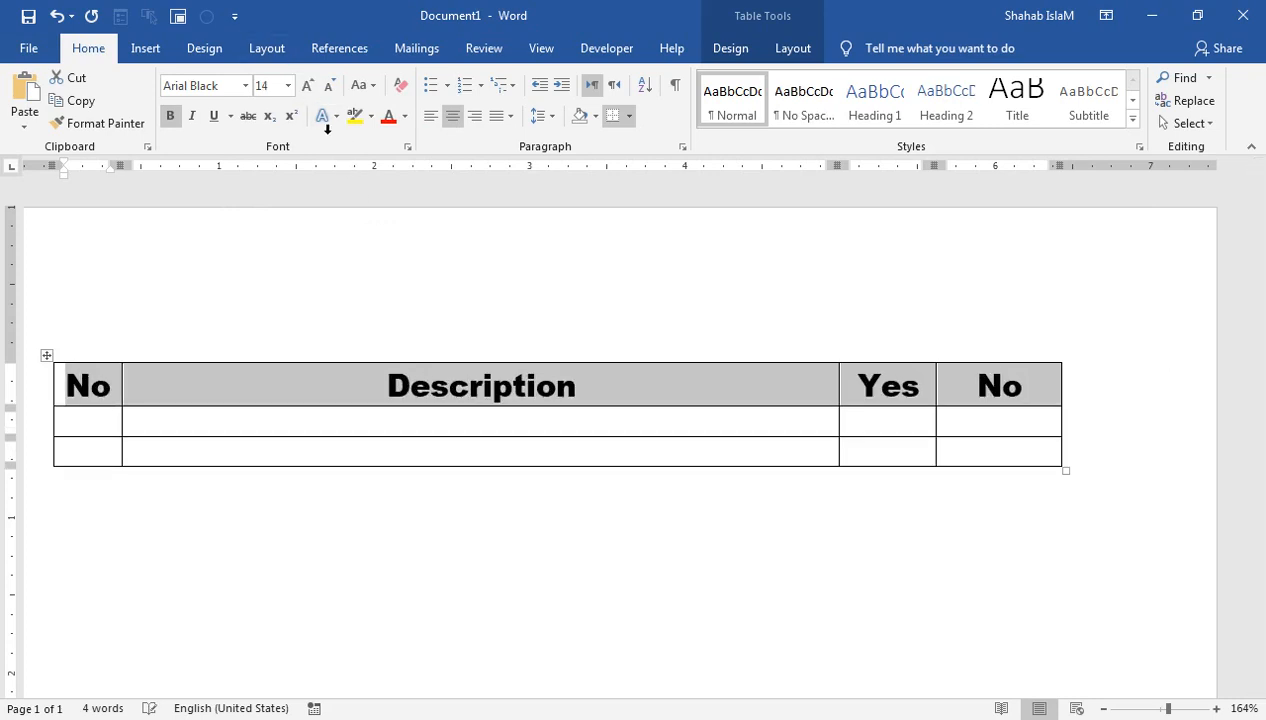
Place the cursor in the first empty Yes cell and check the ribbon customization settings for the Developer tab, changing nothing
left_click(110, 426)
left_click(206, 422)
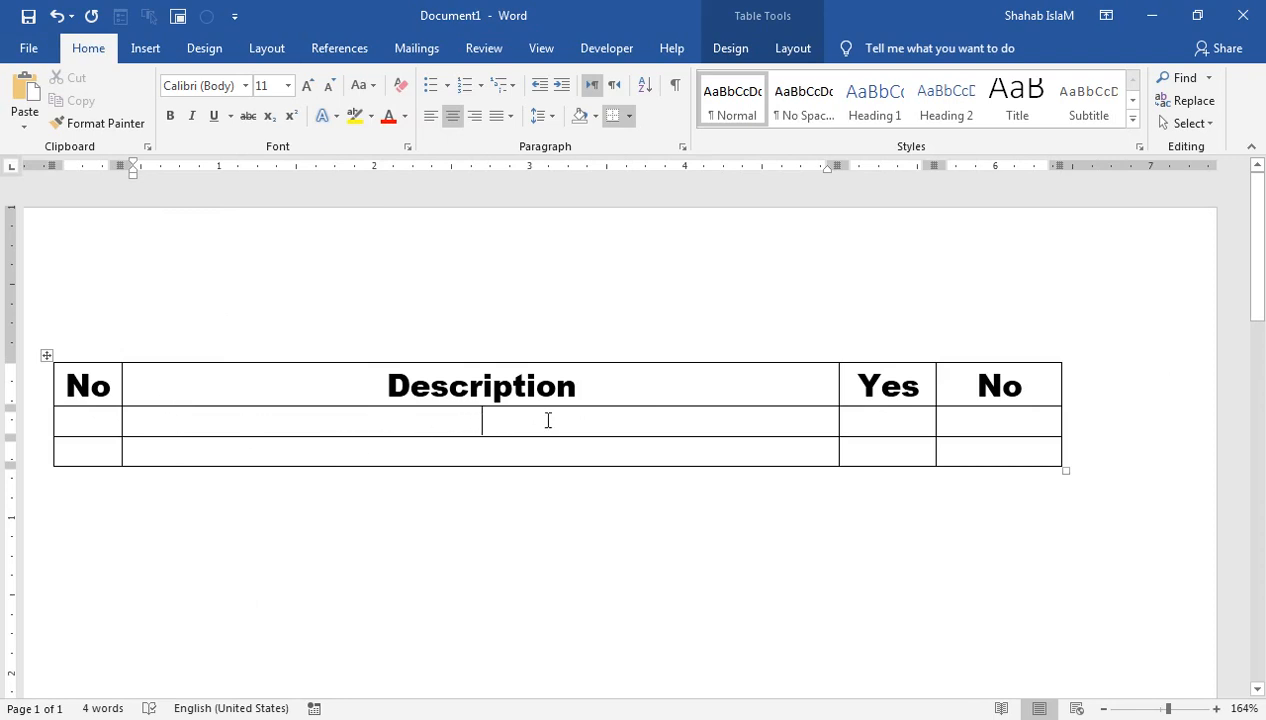
left_click(857, 422)
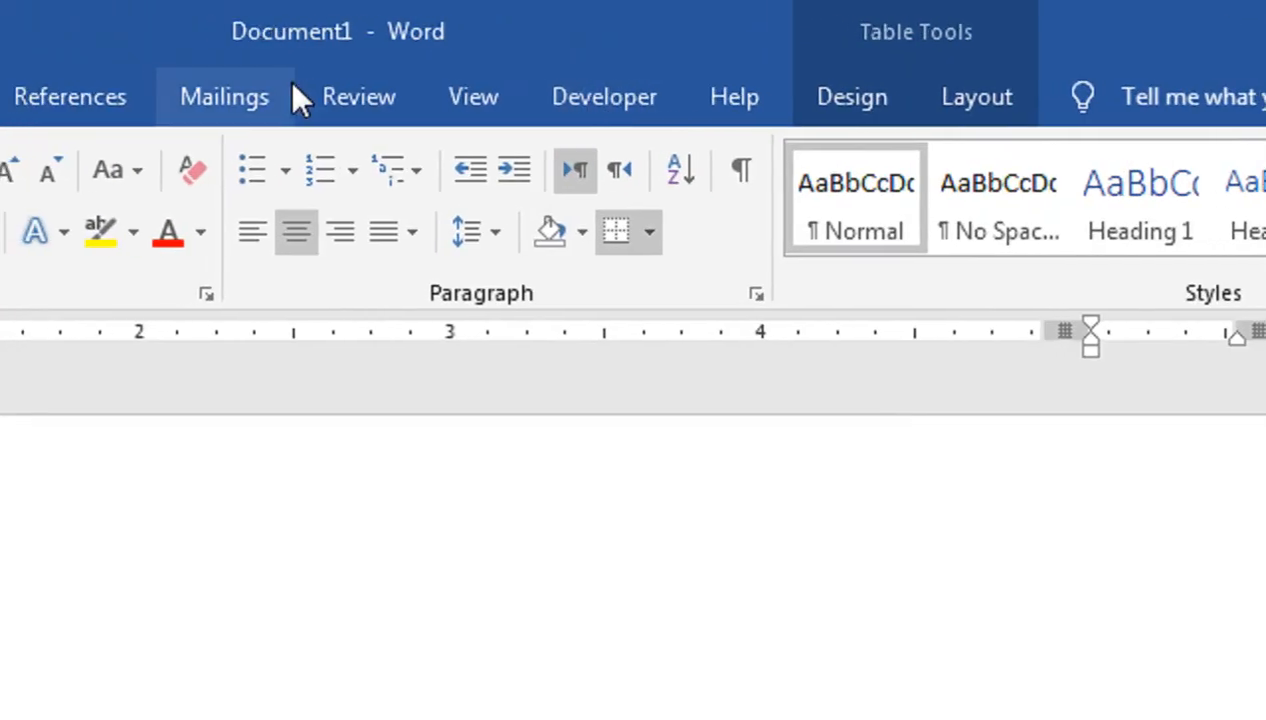
right_click(337, 96)
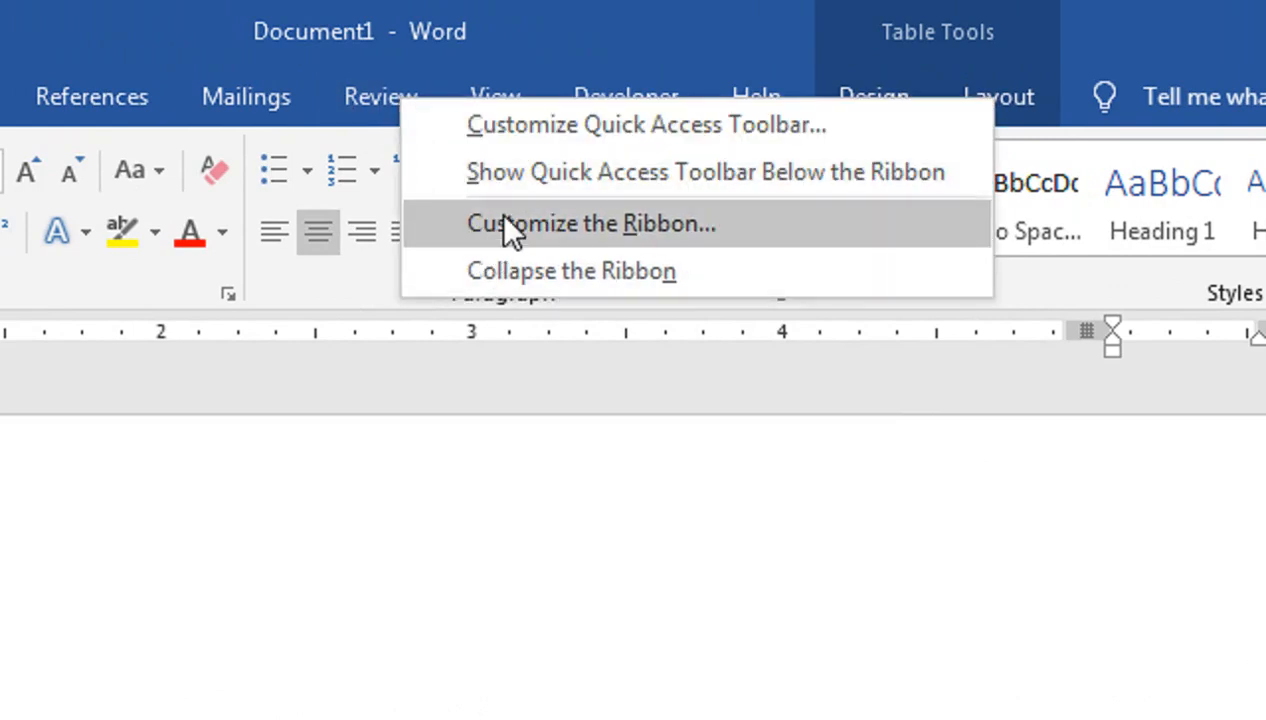
left_click(506, 224)
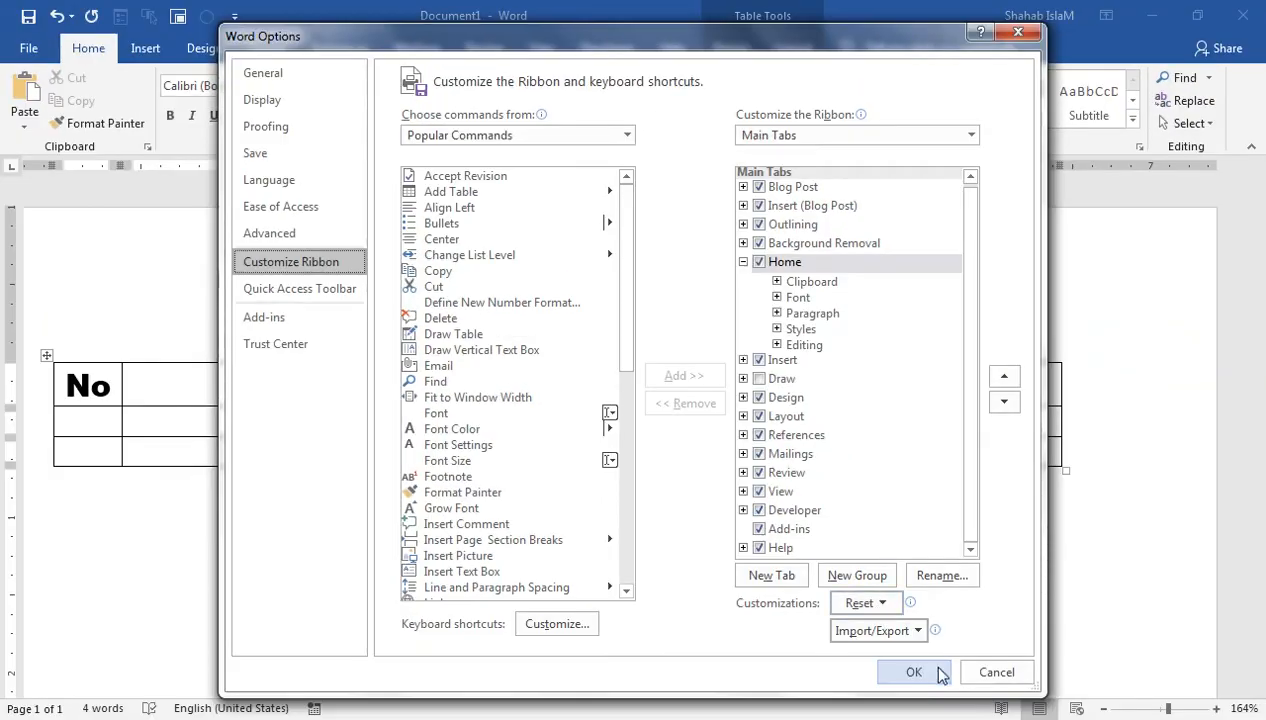
left_click(985, 670)
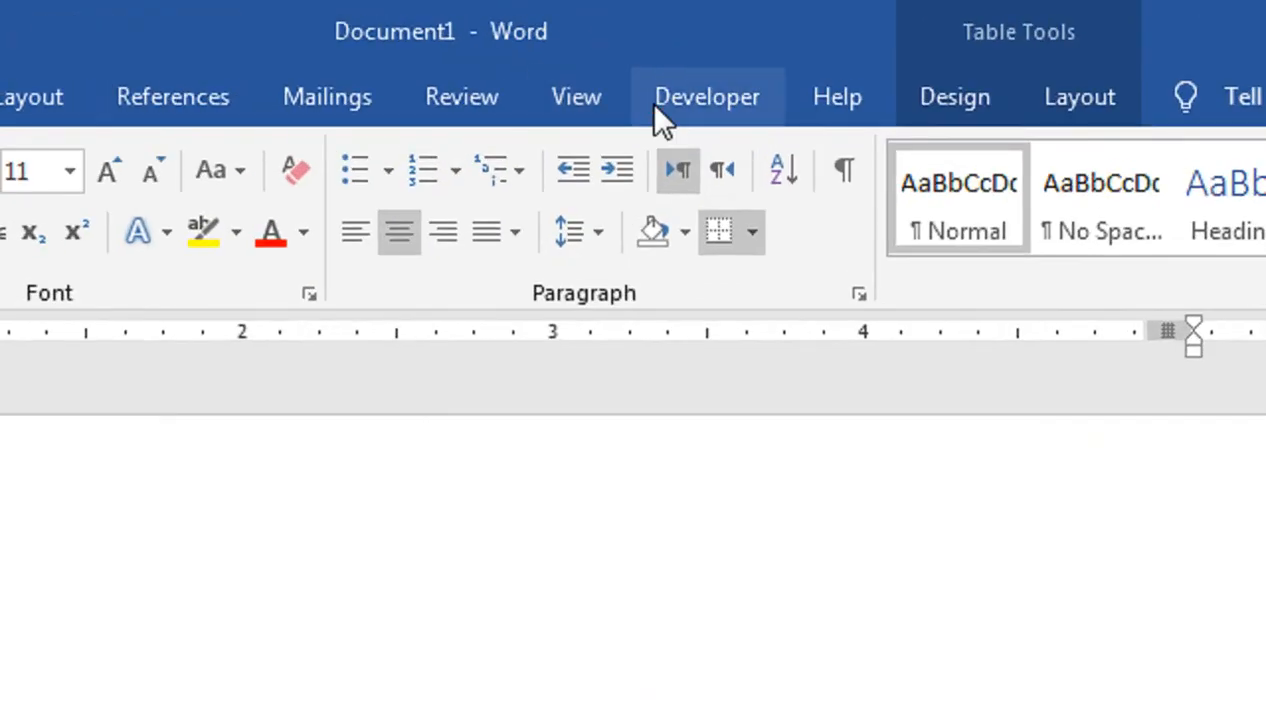
Try out a ticked check box content control in the first empty Yes cell, and undo it
left_click(604, 50)
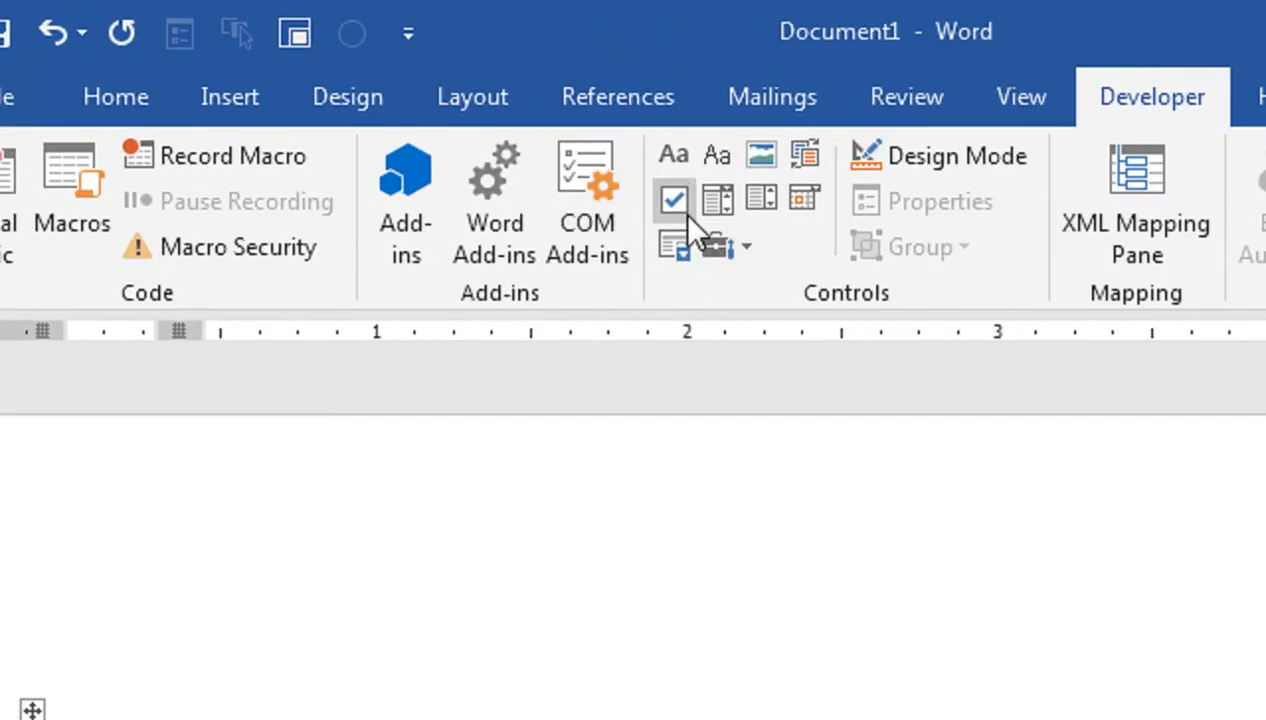
left_click(676, 202)
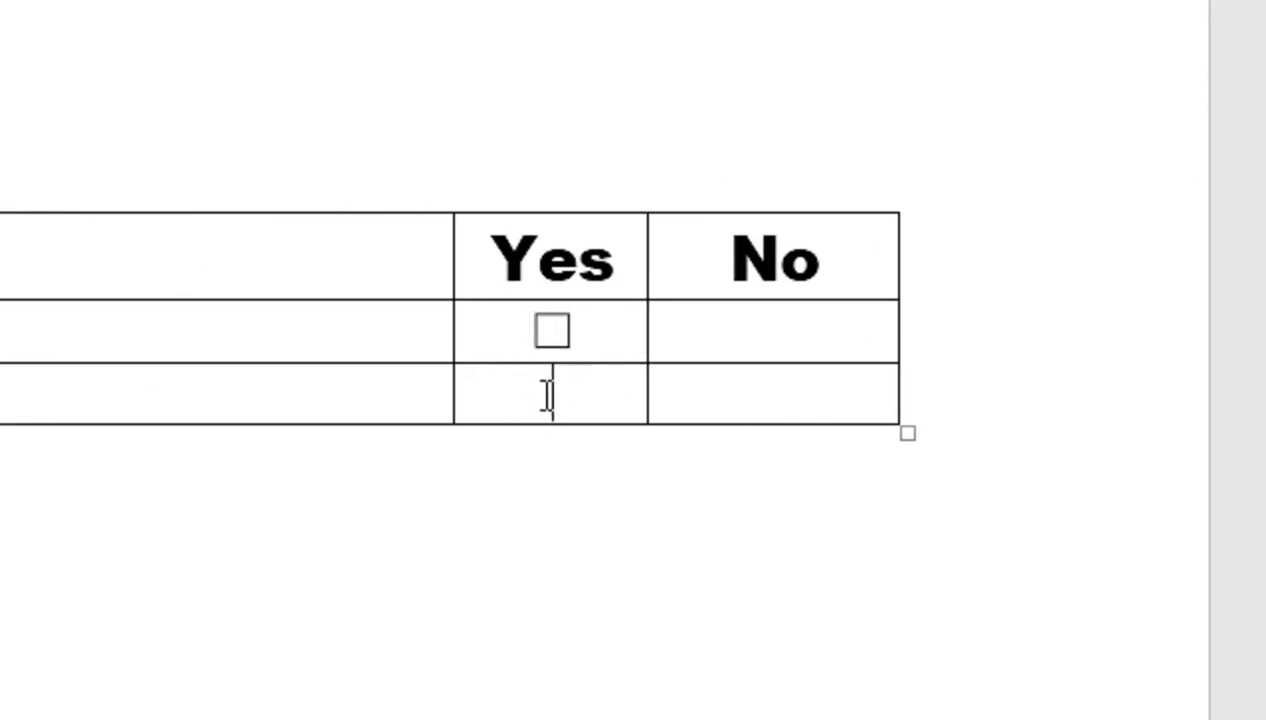
left_click(553, 332)
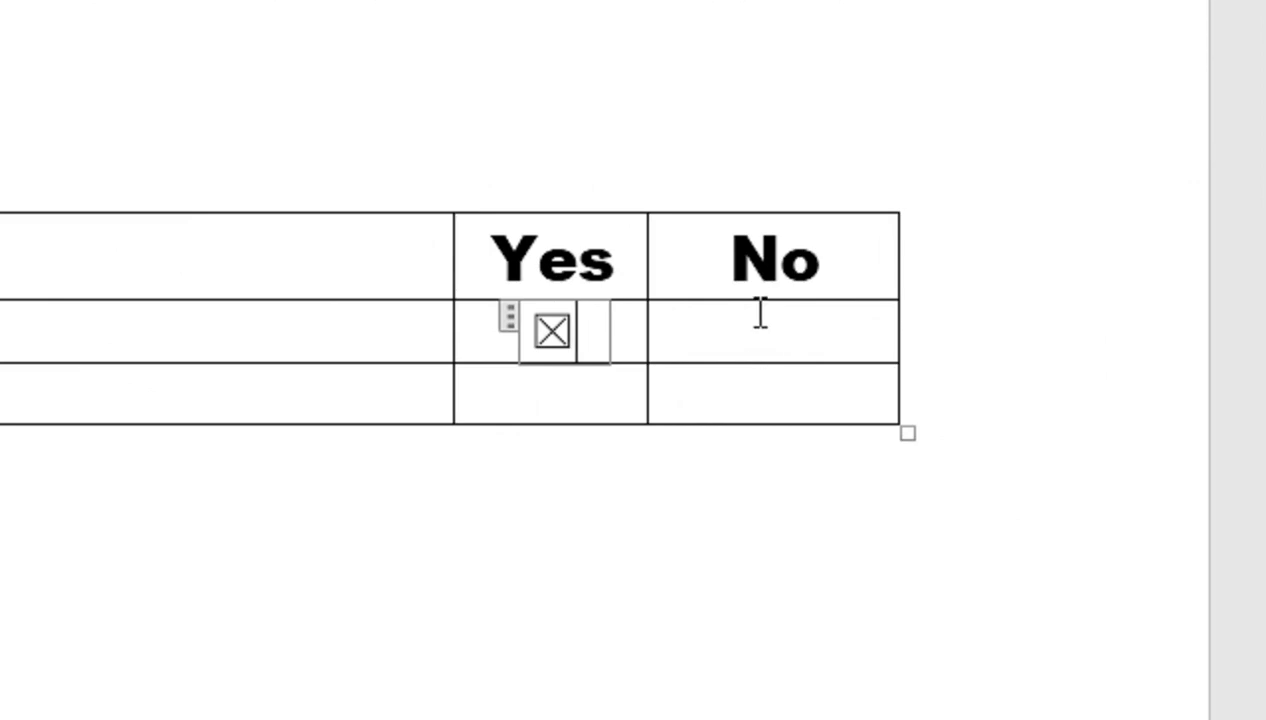
key("ctrl+z")
key("ctrl+z")
Insert a check box content control in the first empty cell of the last No column
left_click(702, 320)
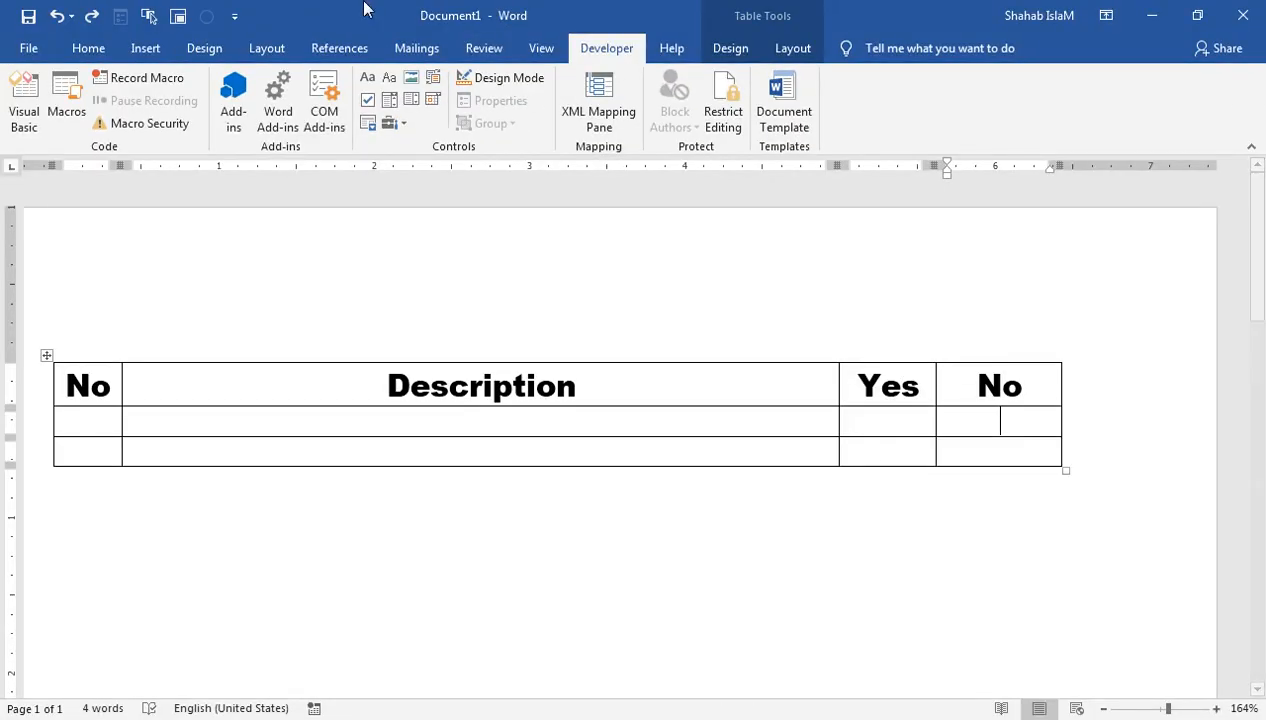
left_click(368, 100)
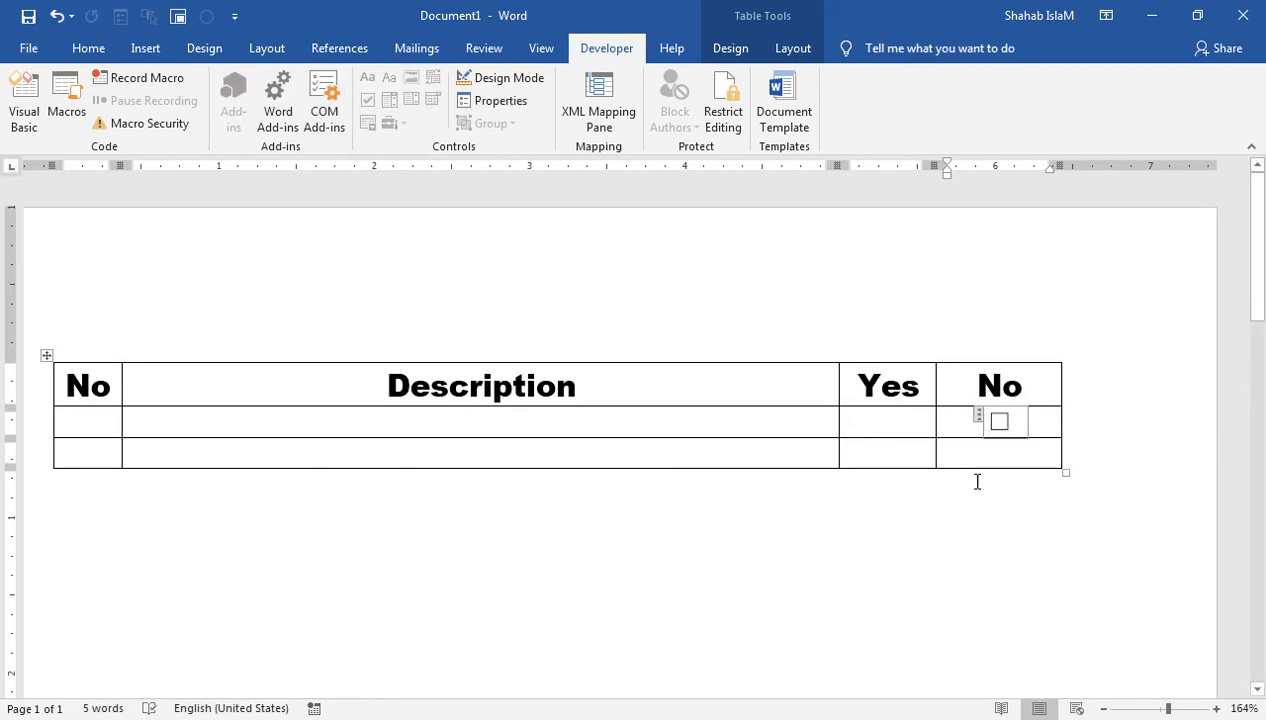
Insert check box content controls in the second empty cell of the last No column and in both empty Yes cells
left_click(990, 451)
key("ctrl+y")
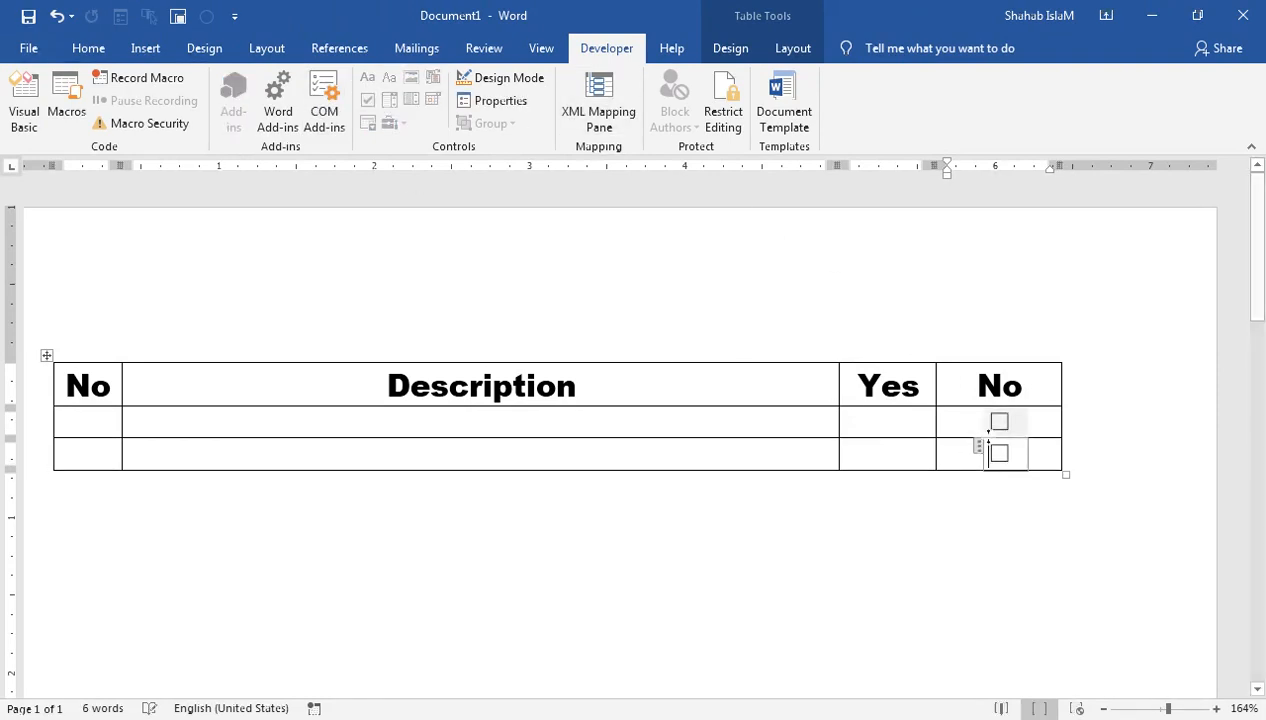
left_click(902, 422)
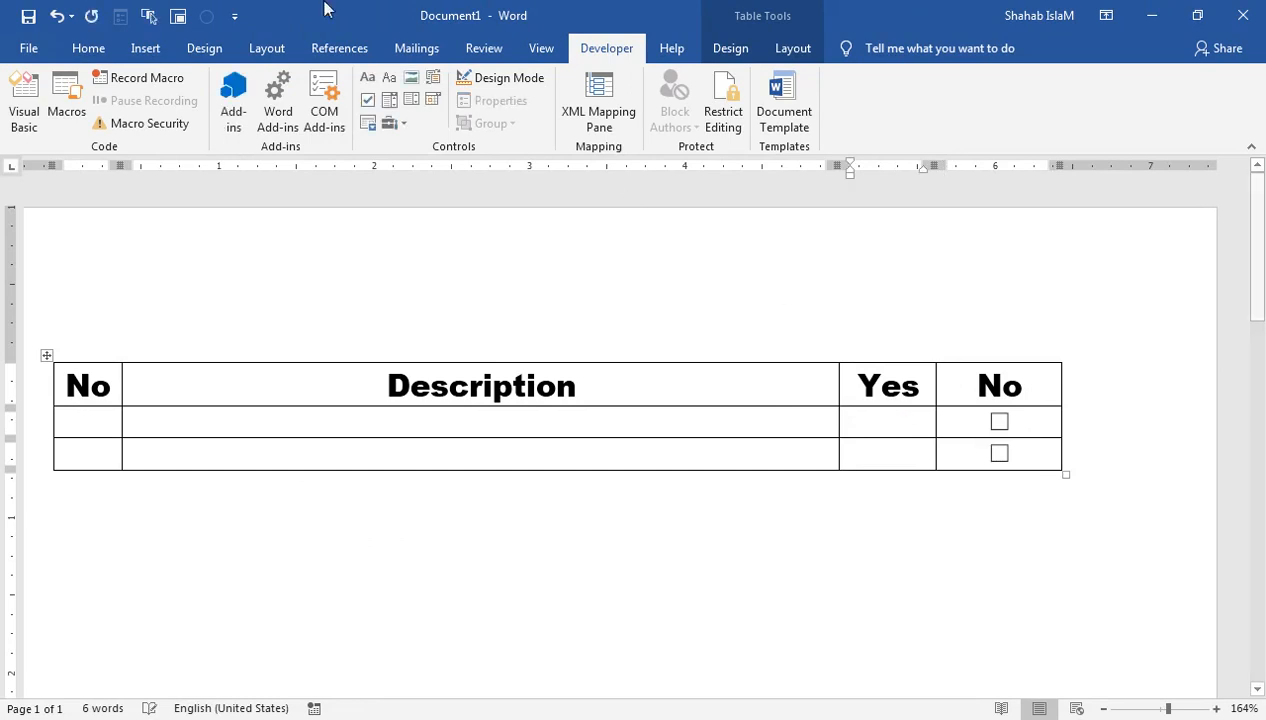
left_click(368, 100)
left_click(904, 458)
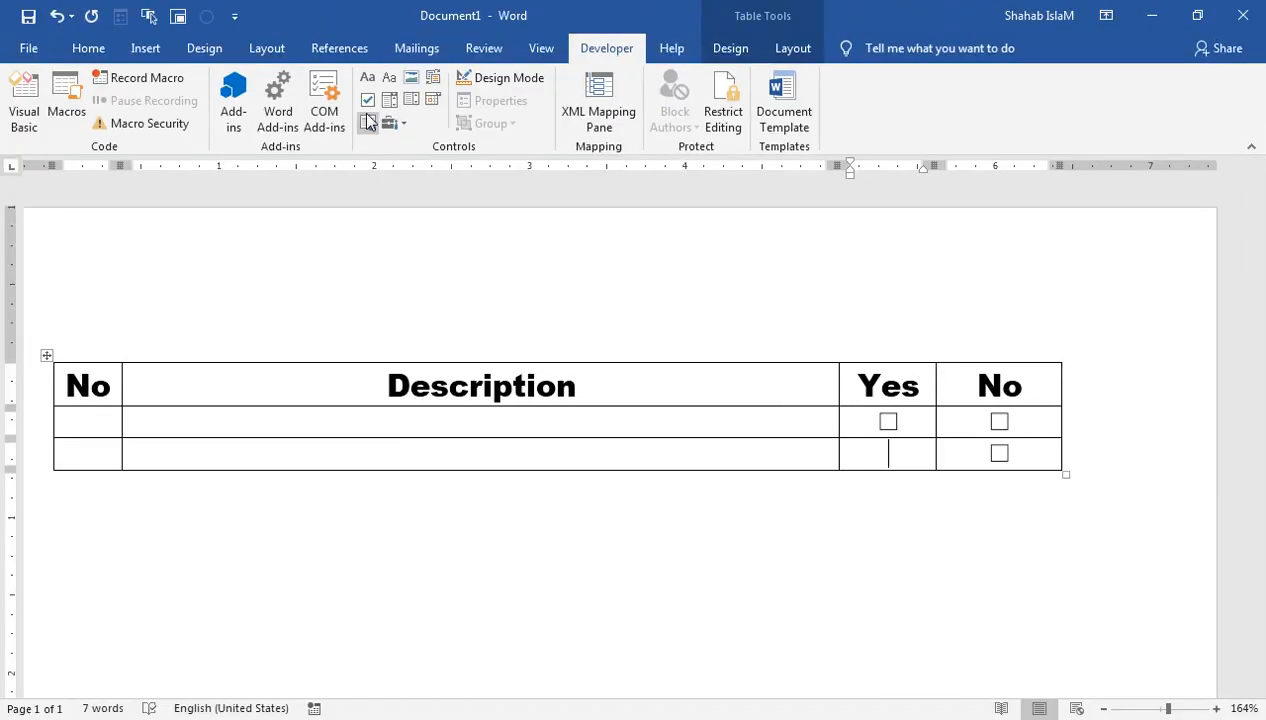
left_click(368, 100)
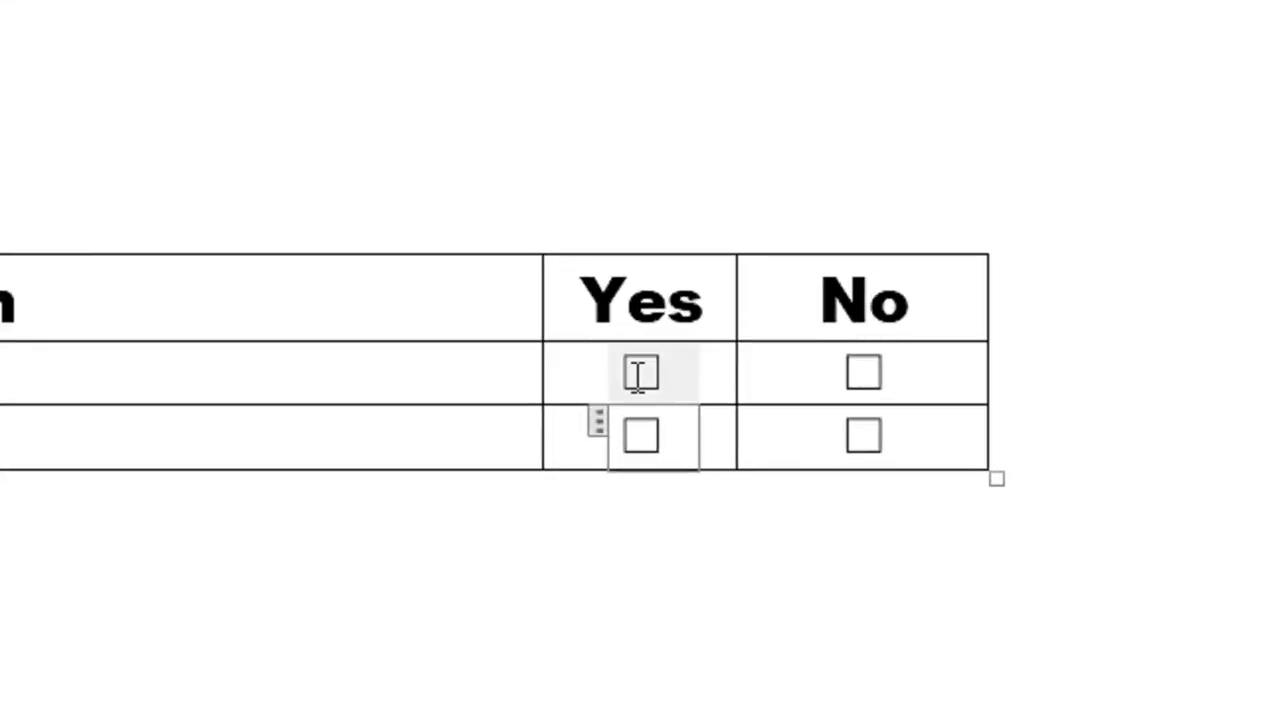
Test the first Yes check box by ticking it and unticking it again
right_click(886, 420)
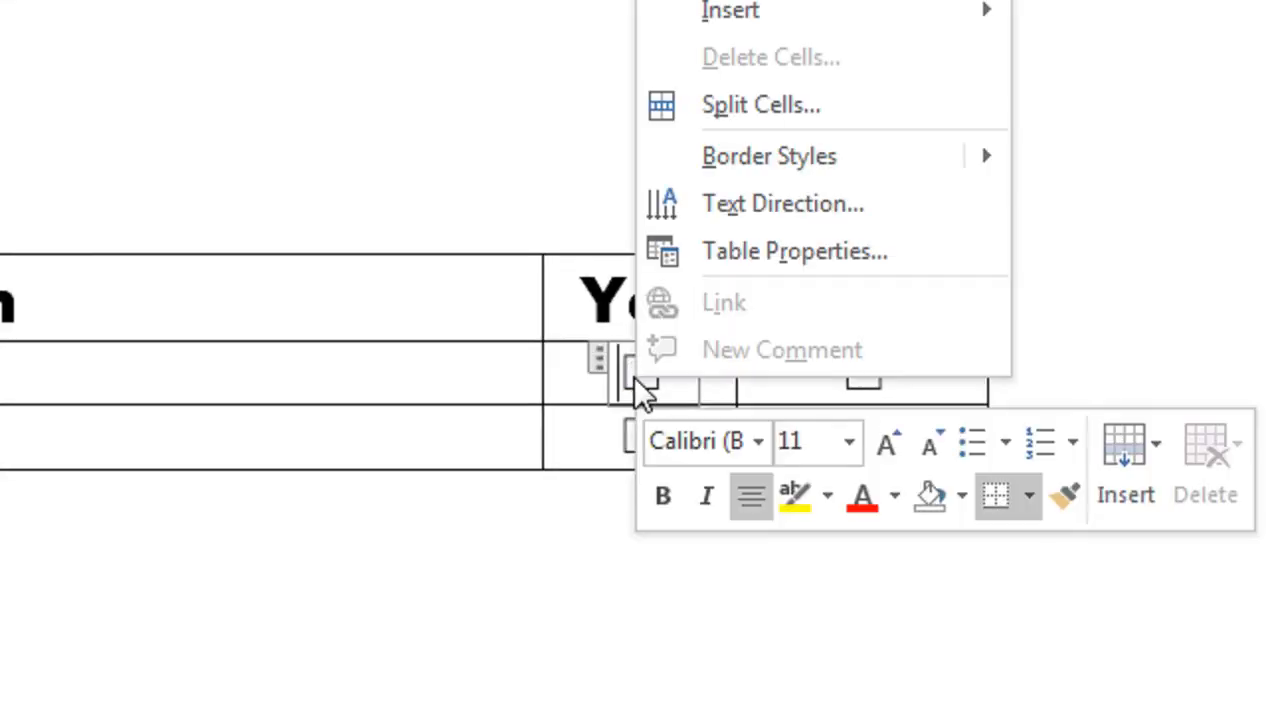
left_click(634, 378)
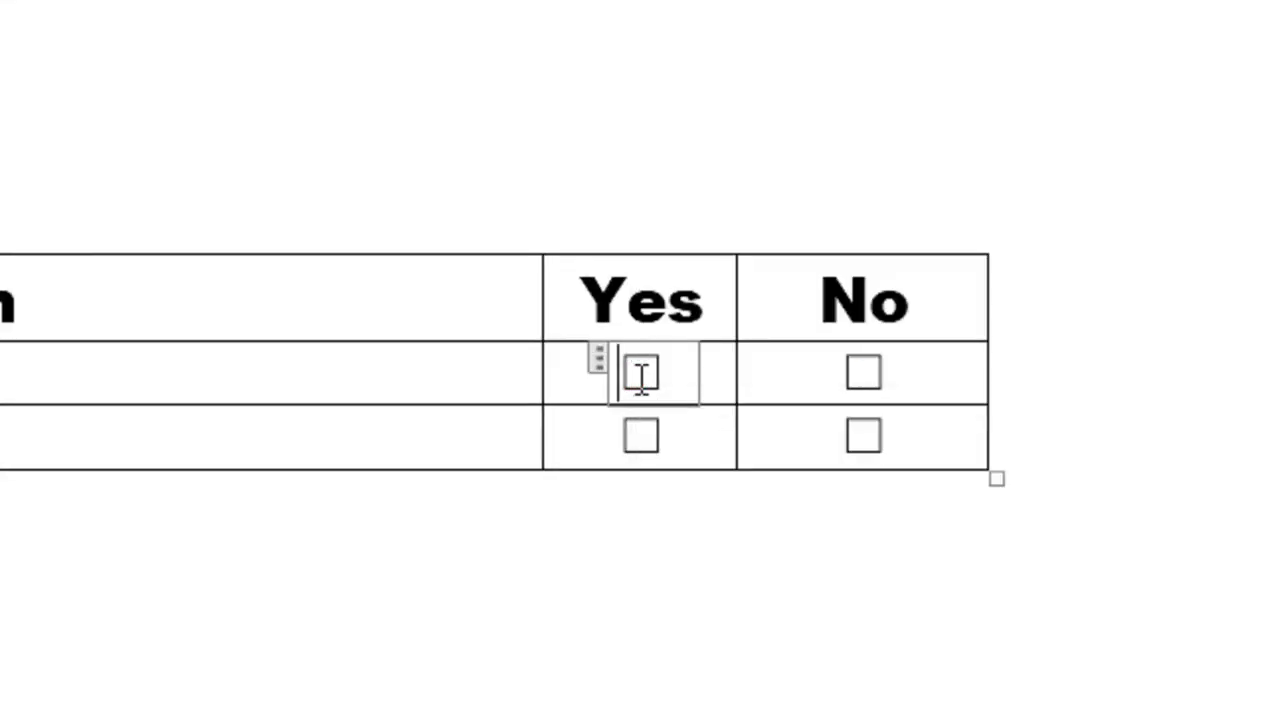
left_click(636, 376)
left_click(595, 362)
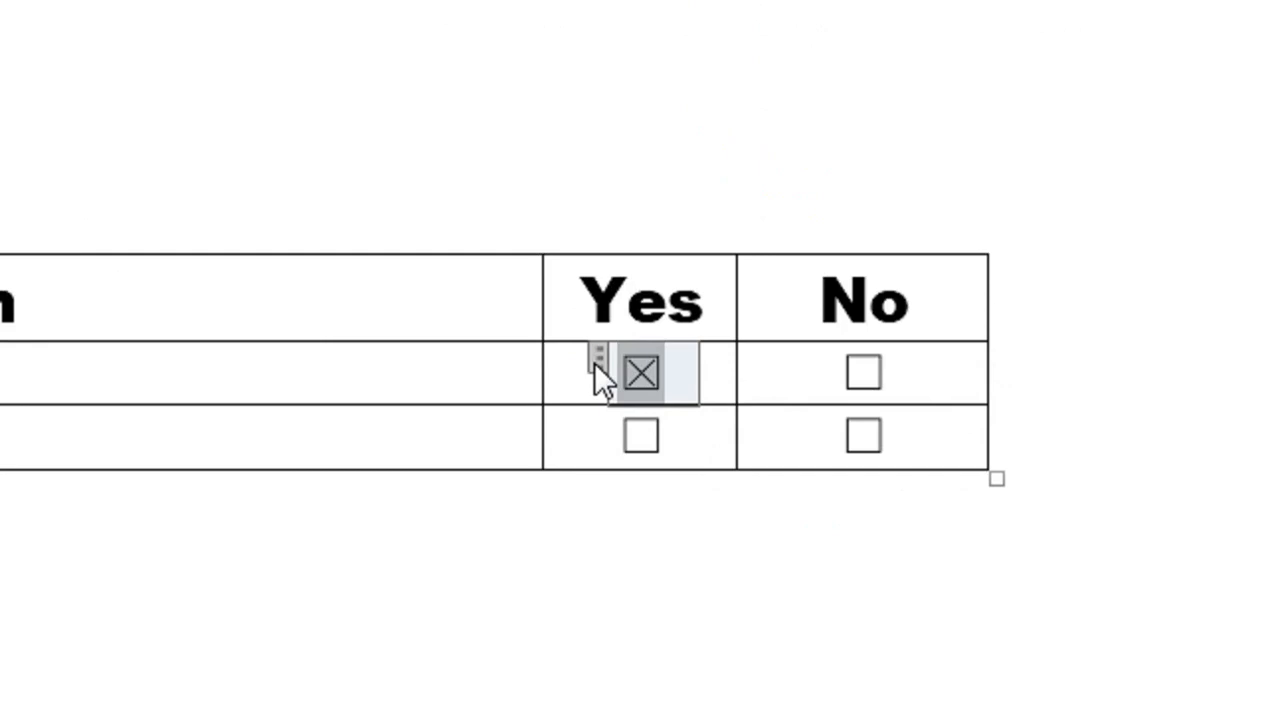
left_click(646, 364)
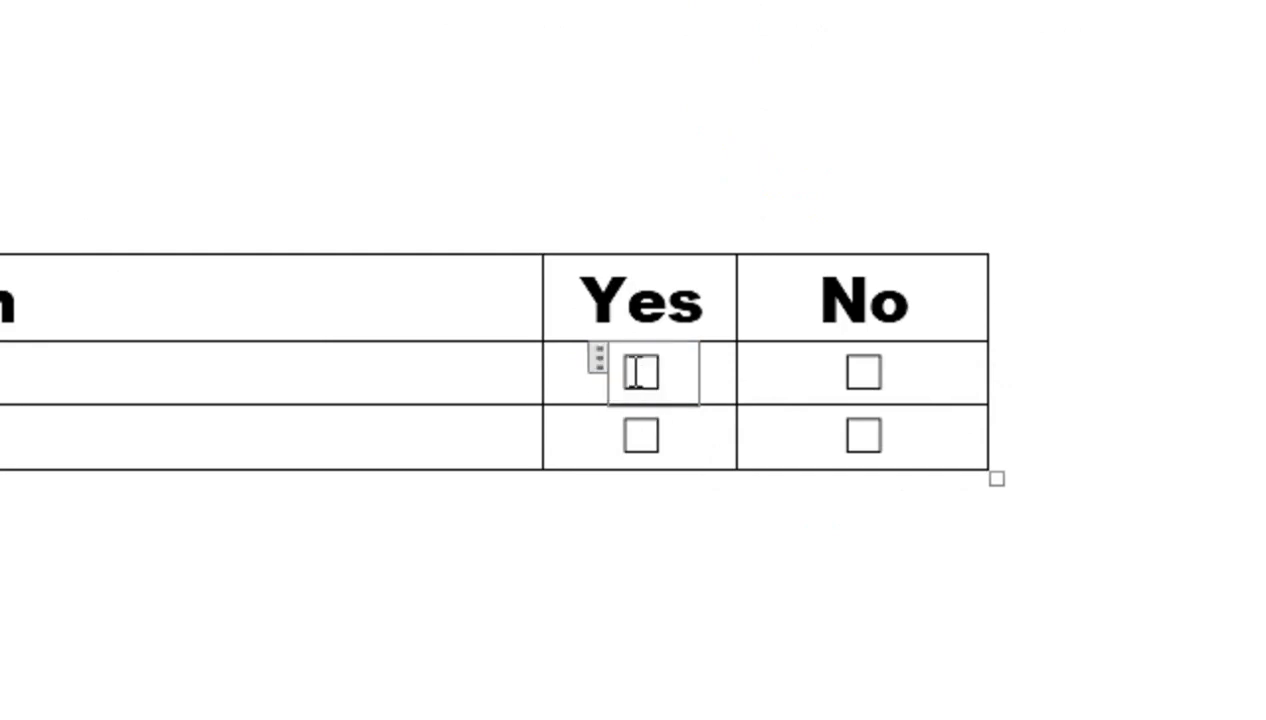
Open the first Yes check box's content control properties and choose the Wingdings 2 boxed tick, character code 82, for its checked symbol
left_click(596, 352)
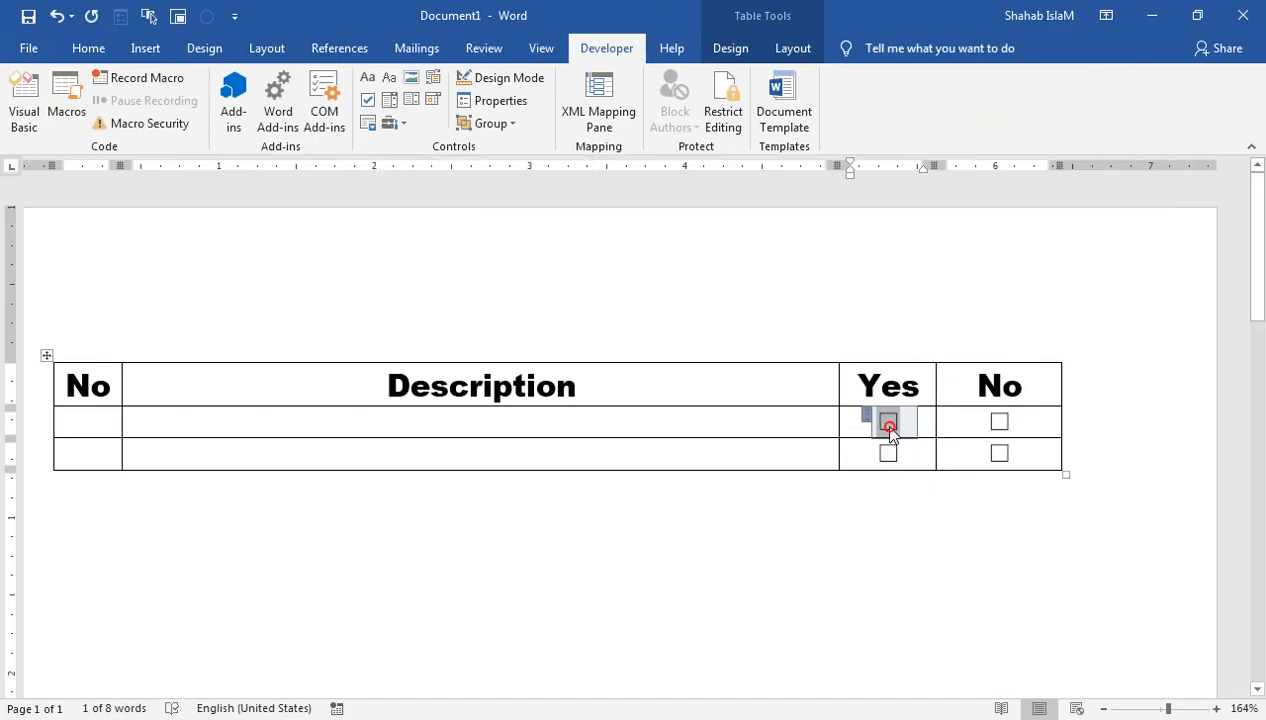
left_click(889, 424)
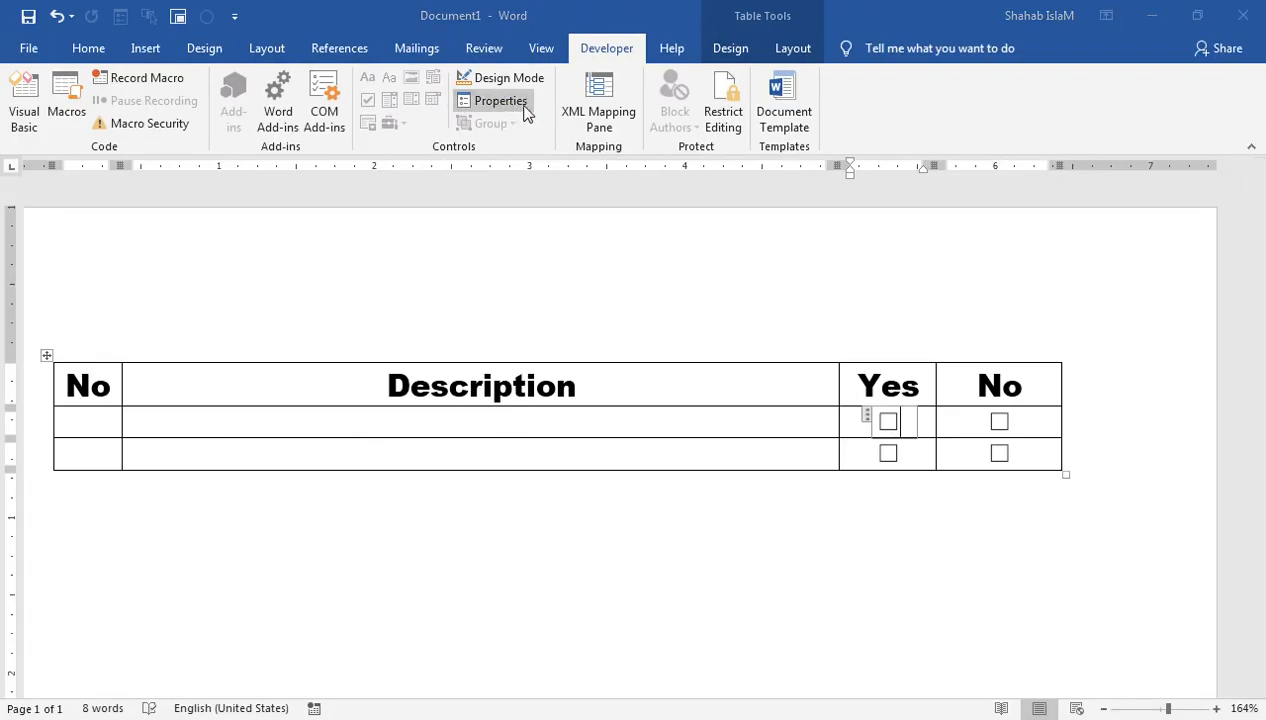
left_click(515, 104)
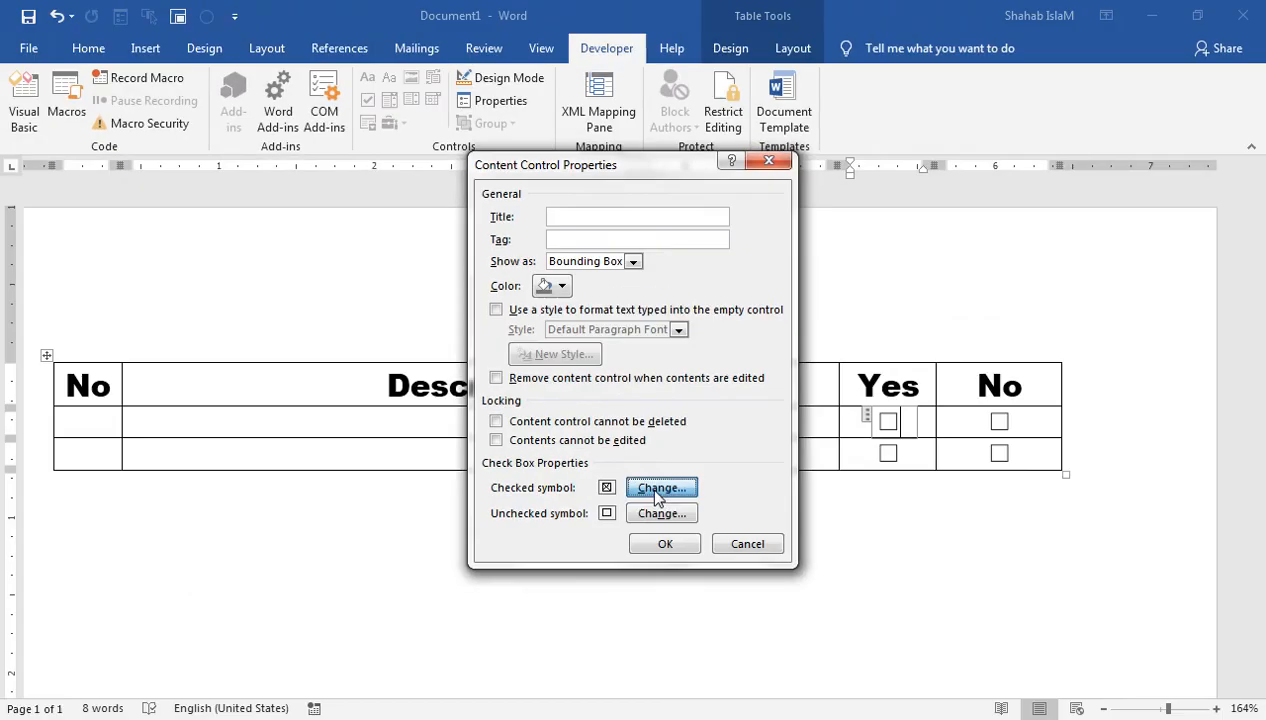
left_click(580, 410)
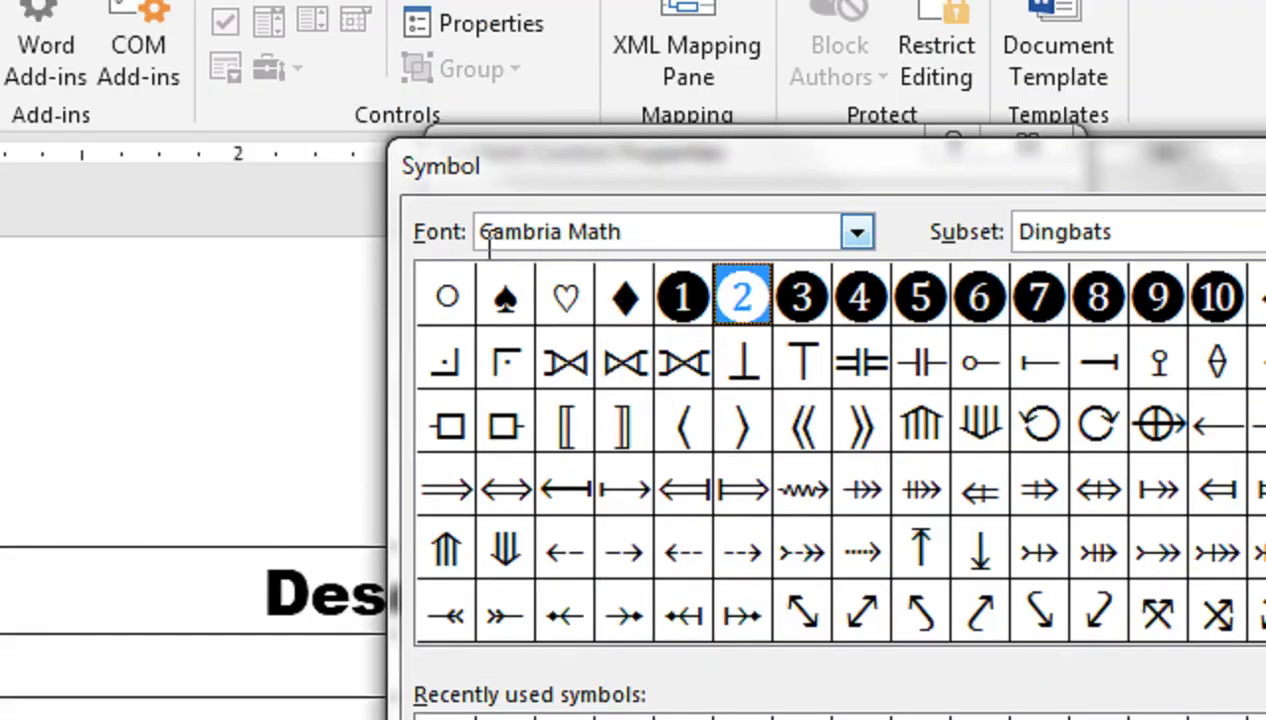
left_click(857, 232)
left_click_drag(864, 329, 866, 404)
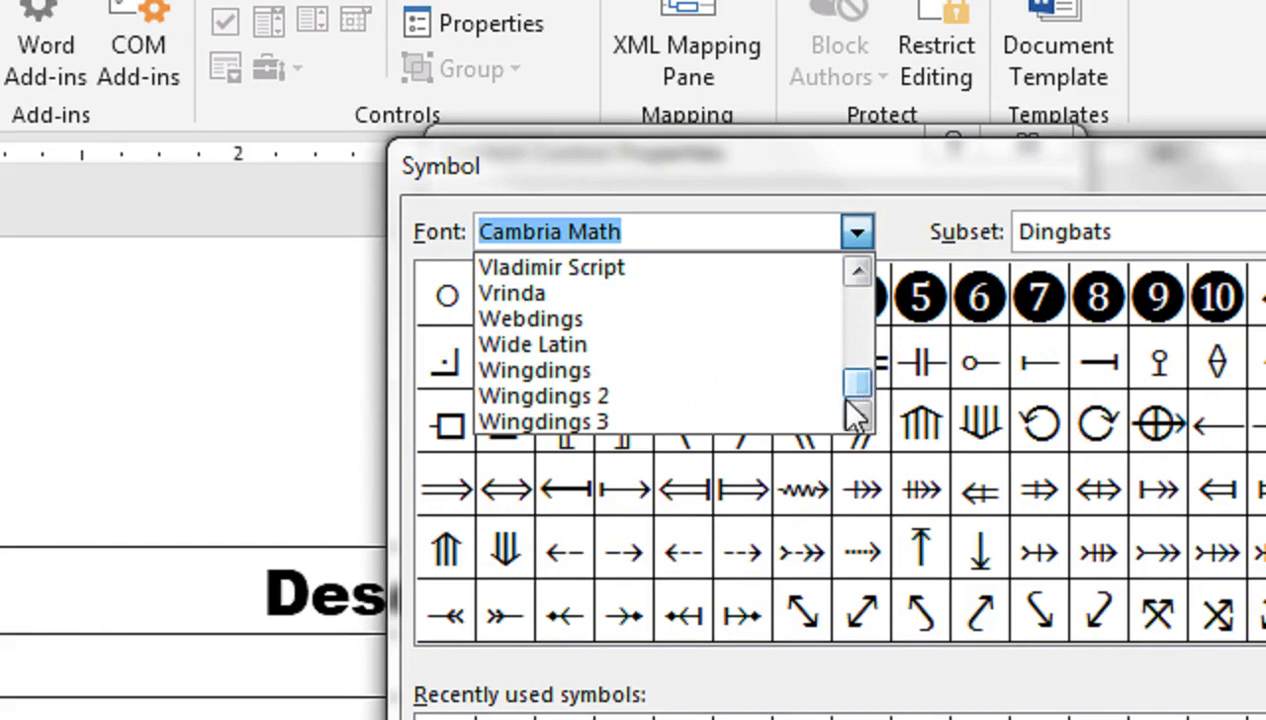
left_click(692, 398)
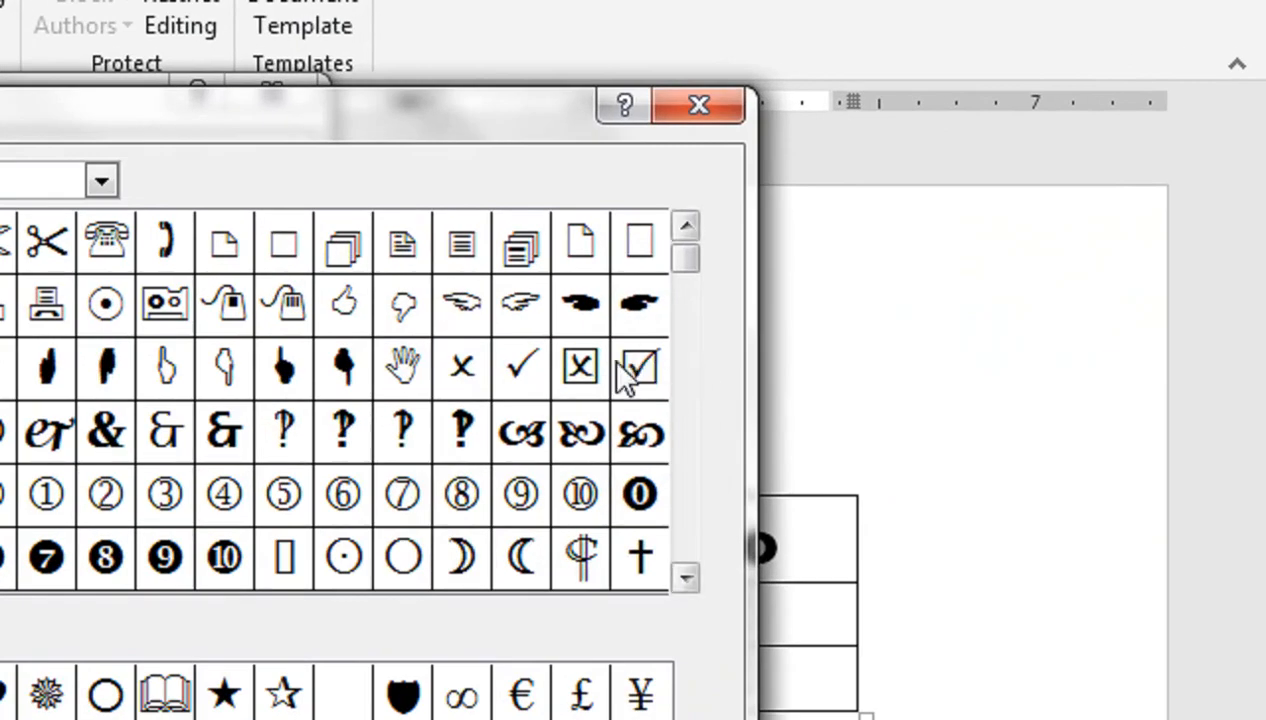
left_click(640, 366)
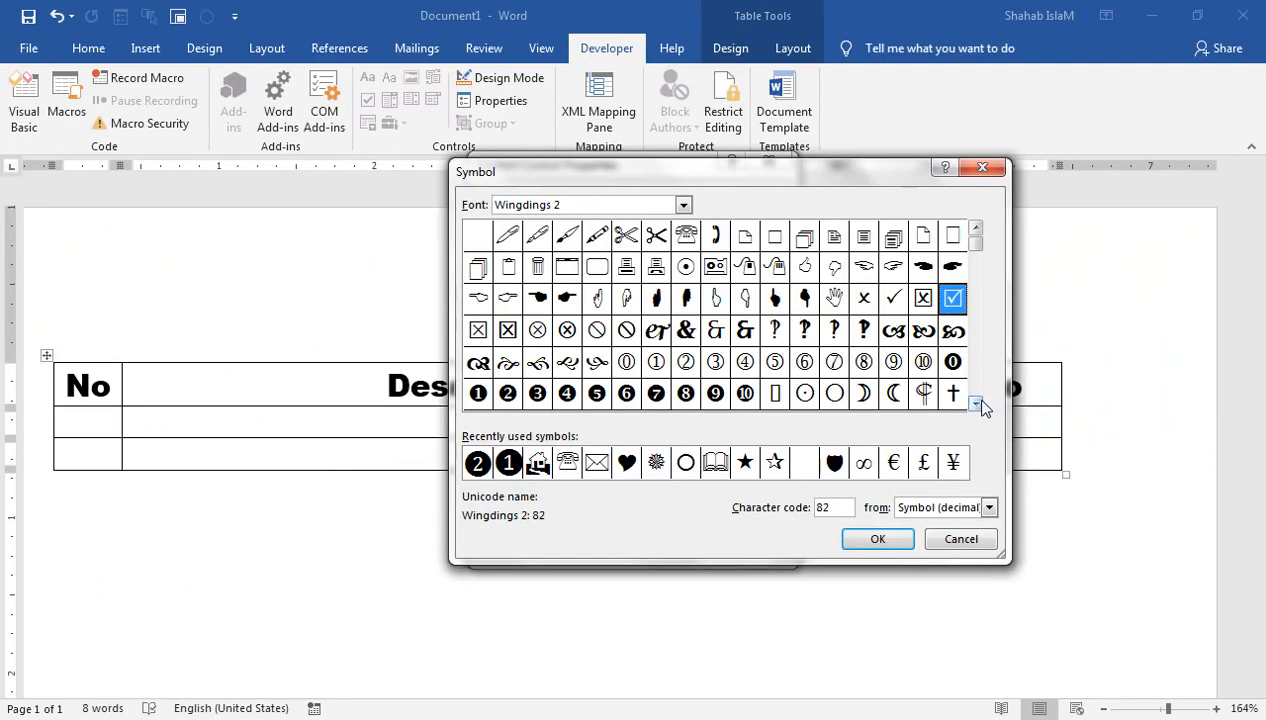
Browse the other Wingdings 2 symbols, return to the boxed tick with code 82, and apply it to the first Yes check box
left_click(687, 578)
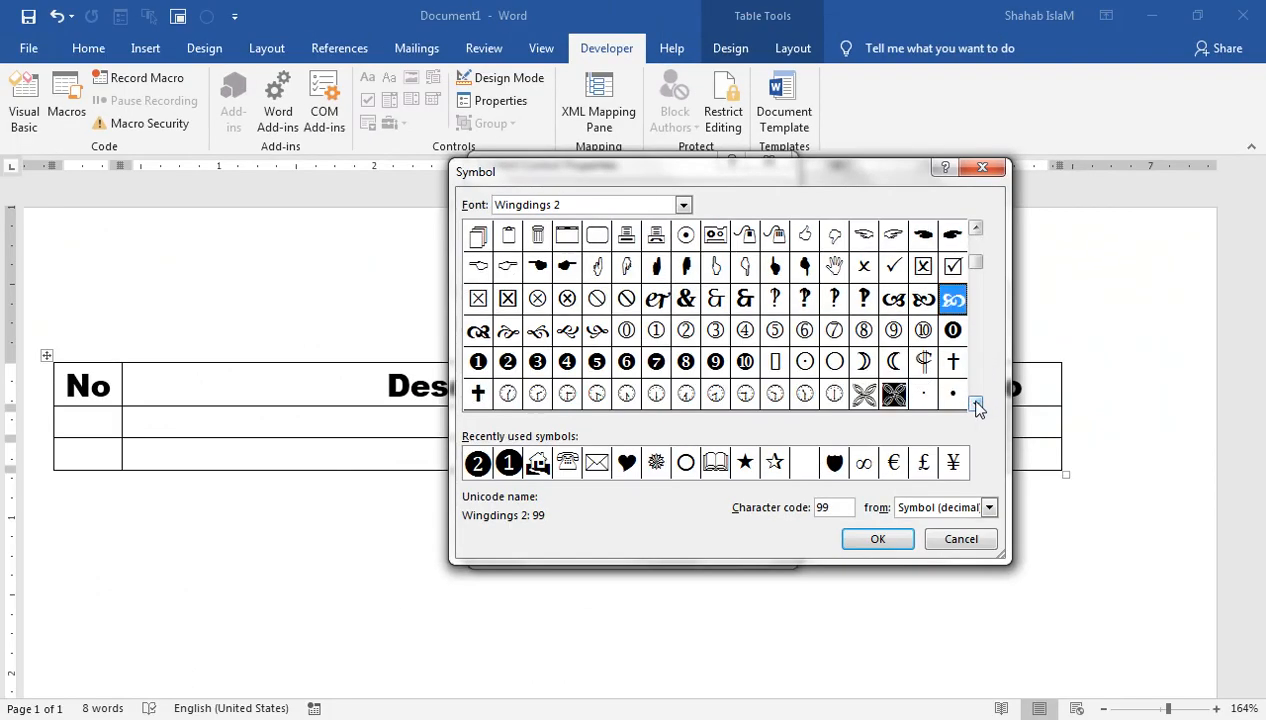
left_click(976, 402)
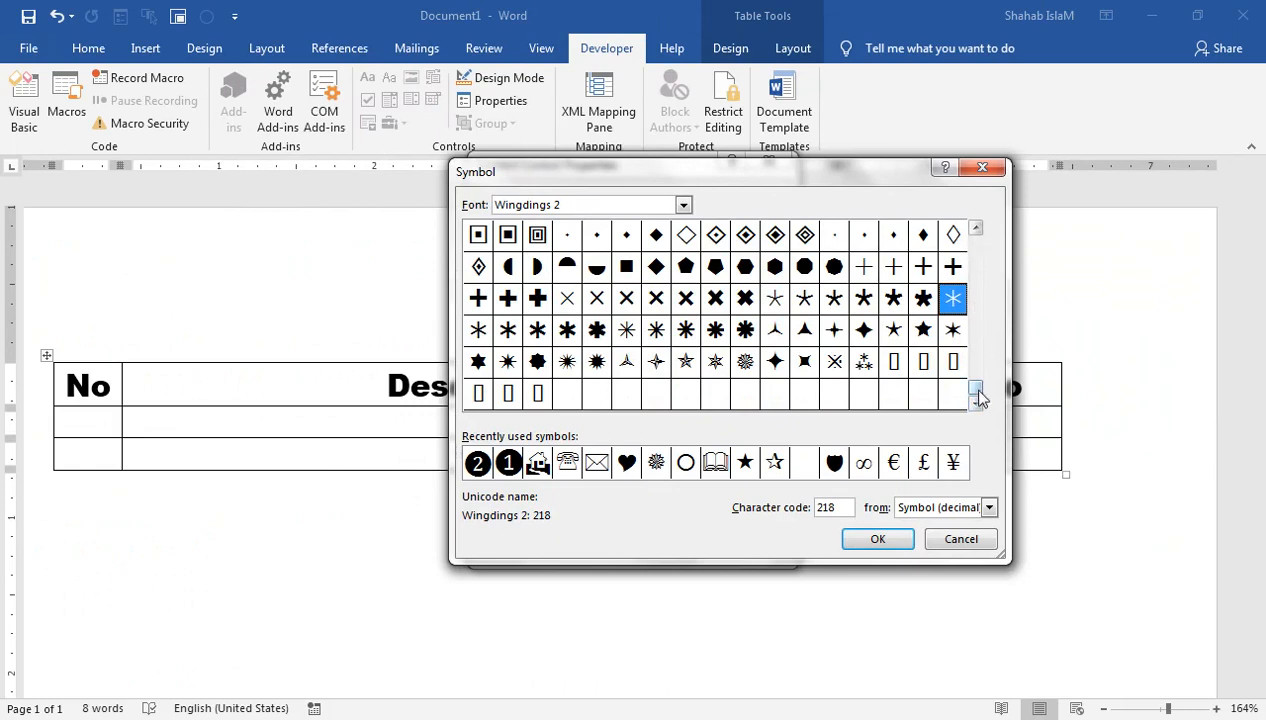
left_click(976, 229)
left_click(976, 230)
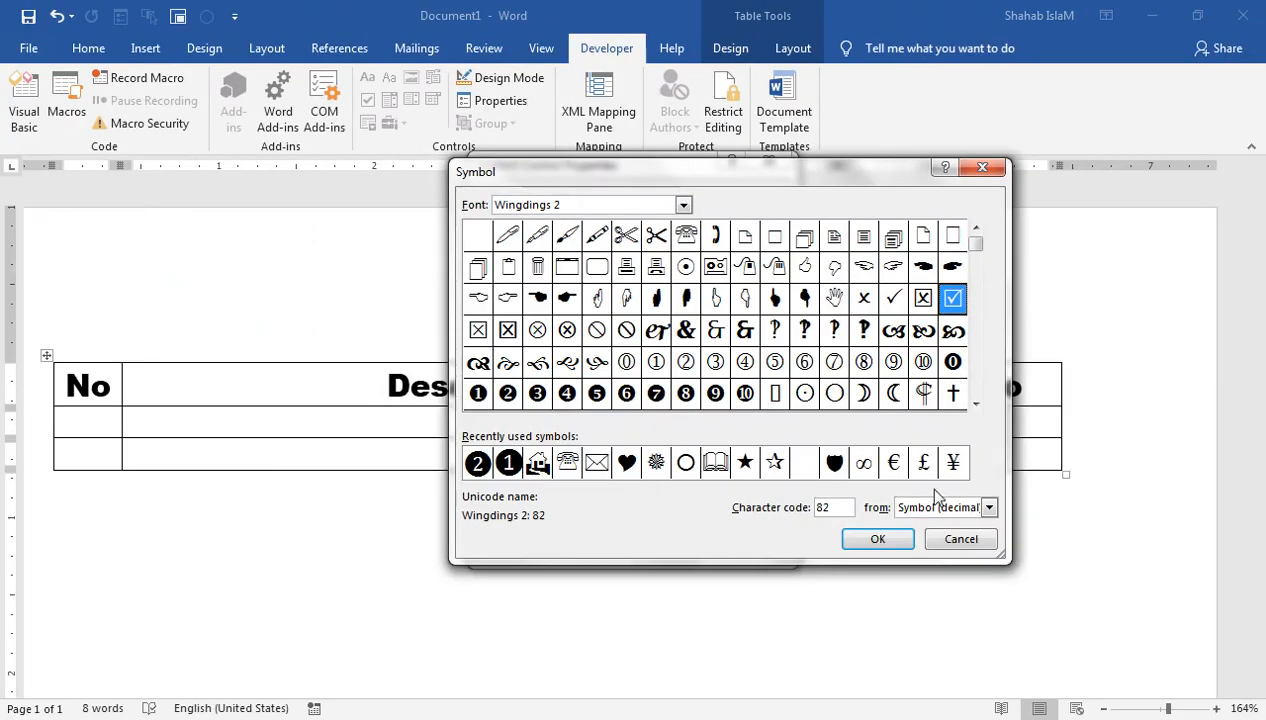
left_click(892, 535)
left_click(658, 545)
left_click(900, 507)
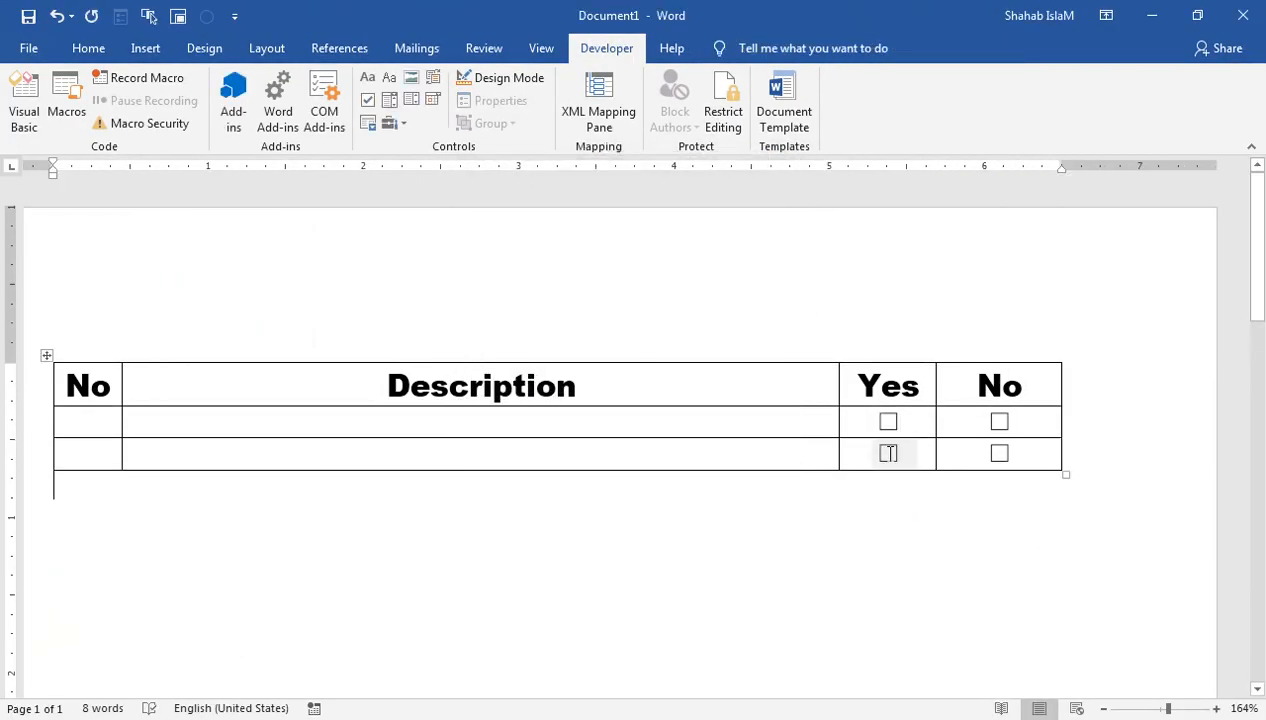
Toggle the first Yes check box several times to test its new symbol, leaving it ticked
left_click(890, 423)
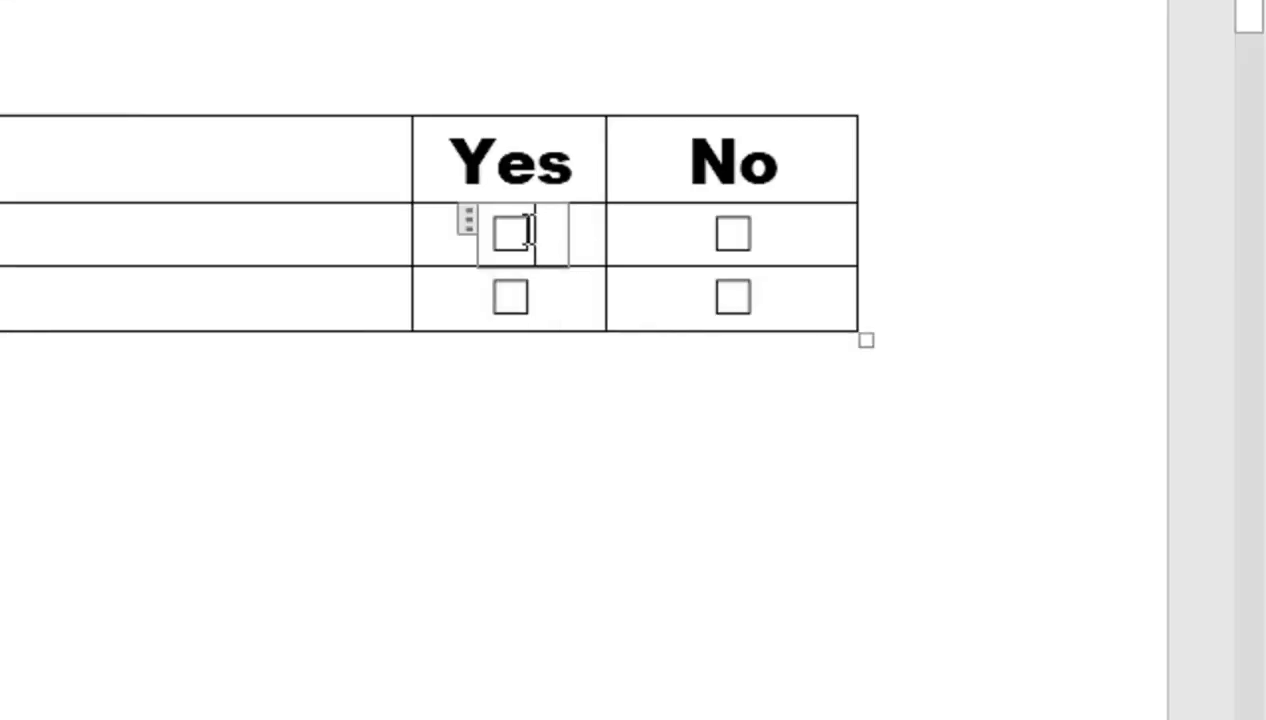
left_click(890, 420)
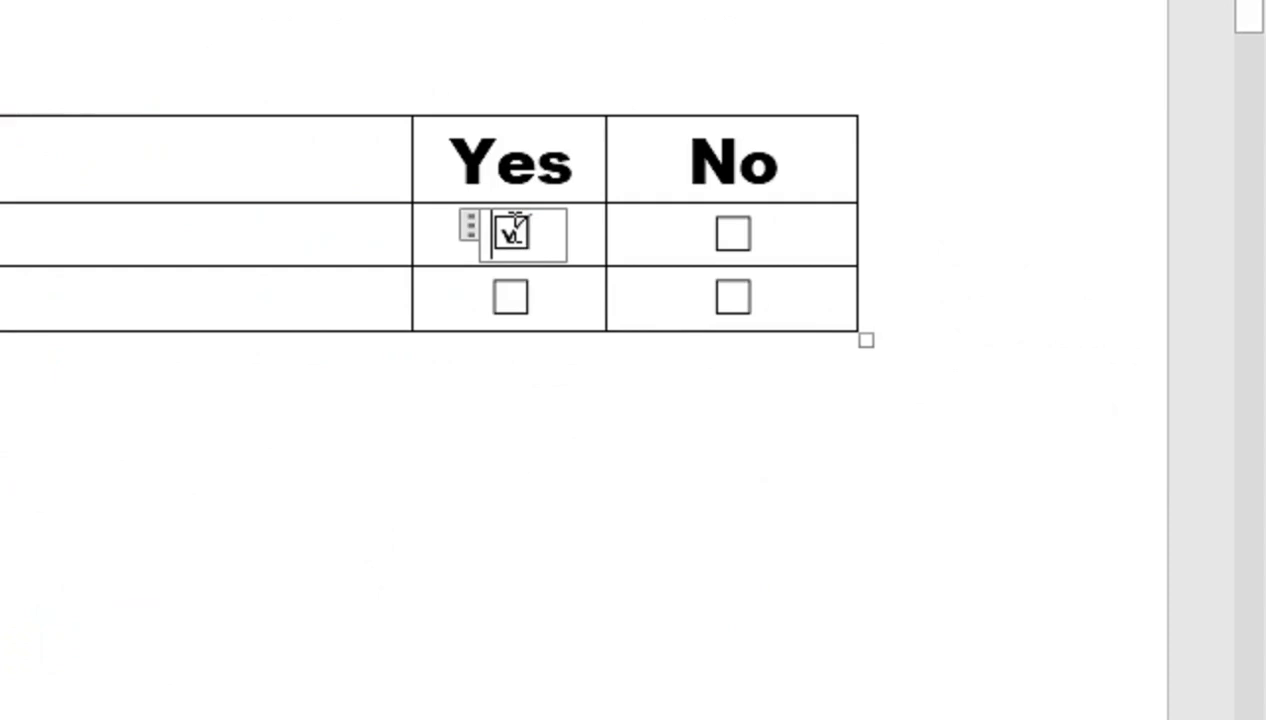
left_click(532, 236)
left_click(532, 236)
left_click(532, 236)
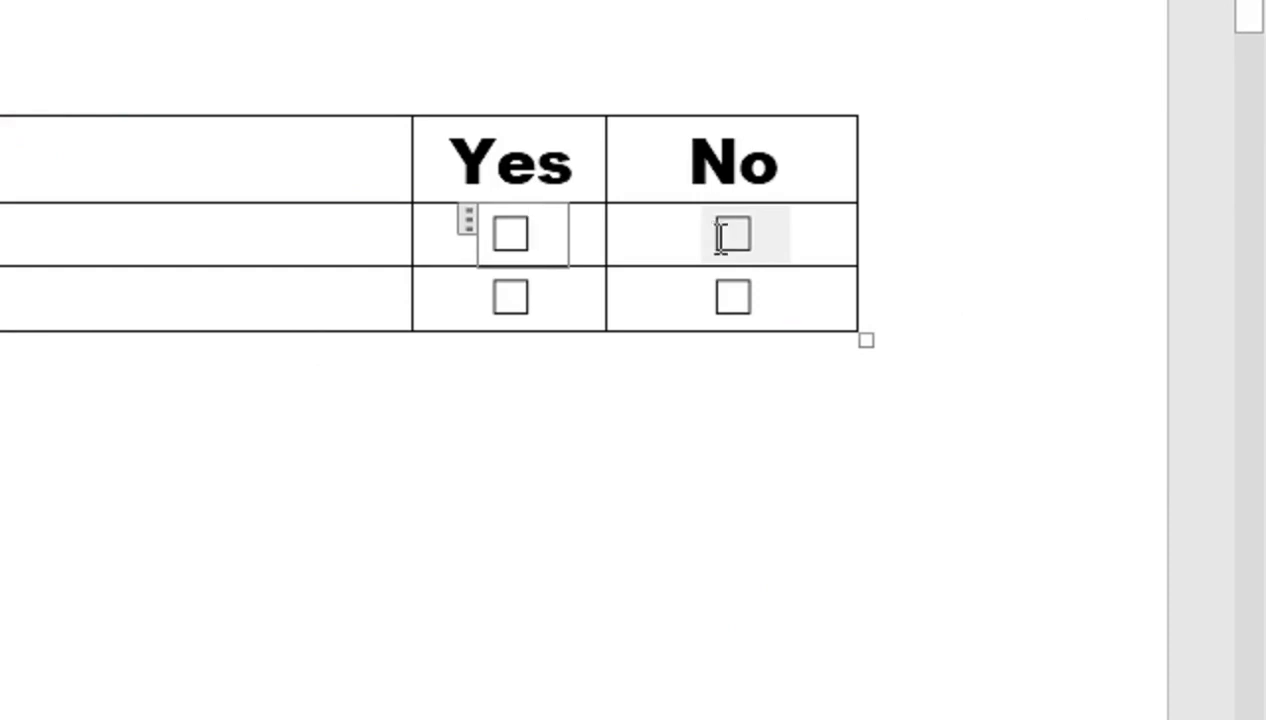
left_click(520, 238)
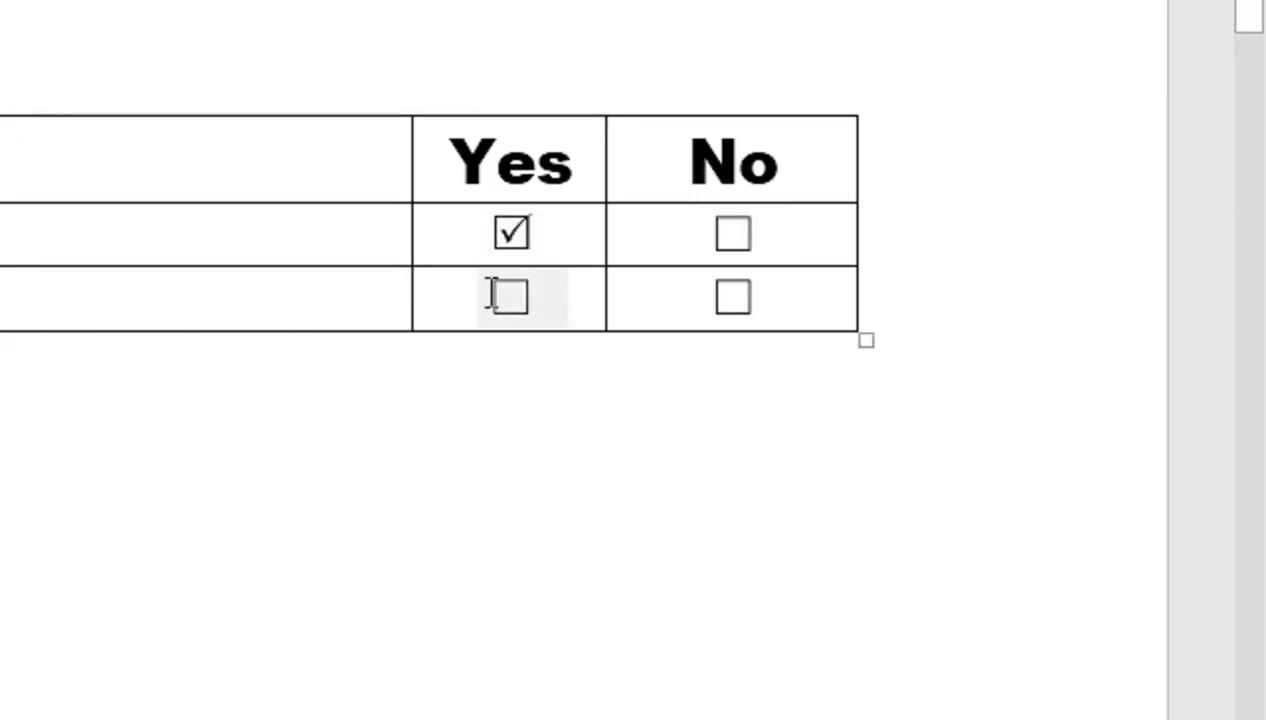
Set the second Yes check box's checked symbol to the Wingdings 2 boxed tick, character code 82, and tick the box
left_click(501, 298)
left_click(500, 298)
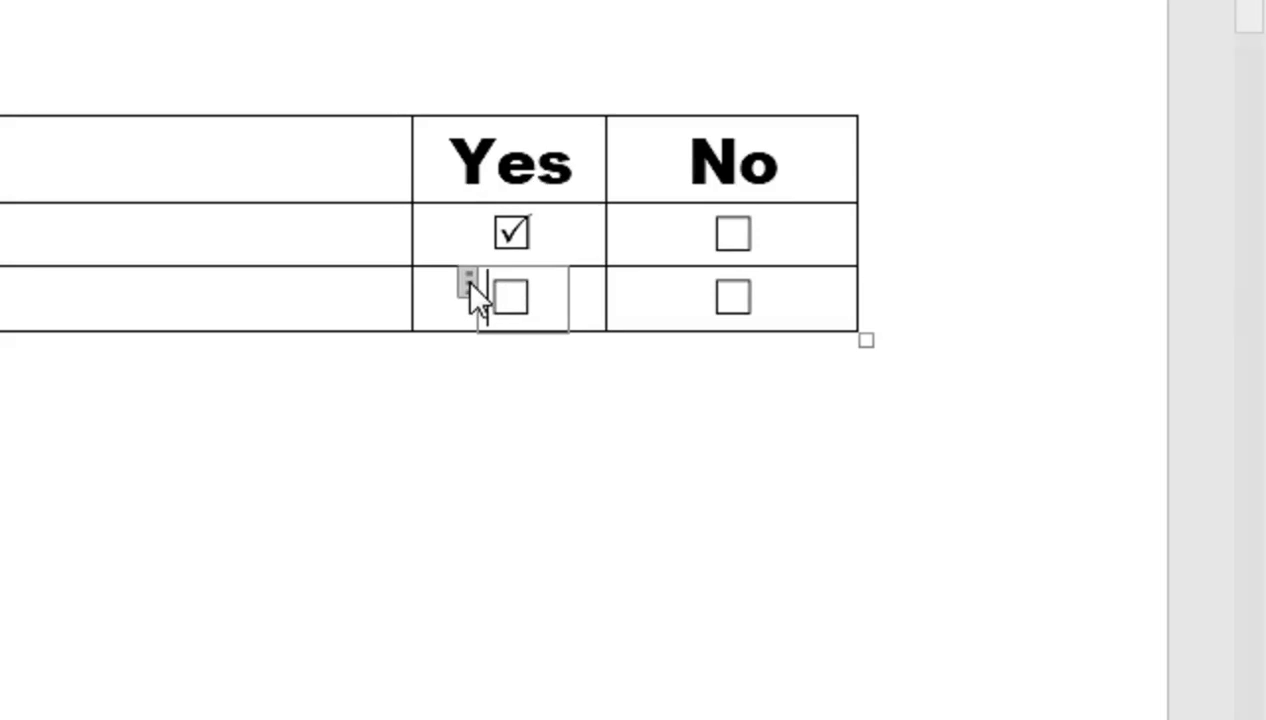
left_click(493, 100)
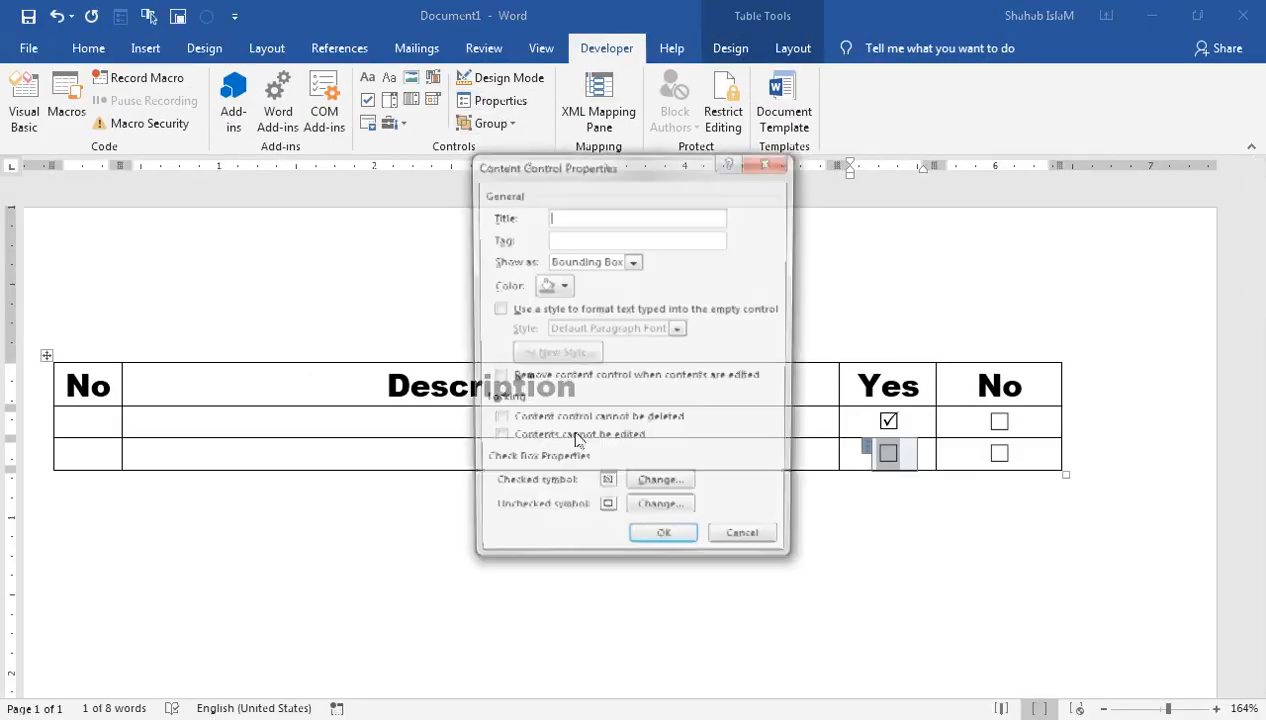
left_click(650, 490)
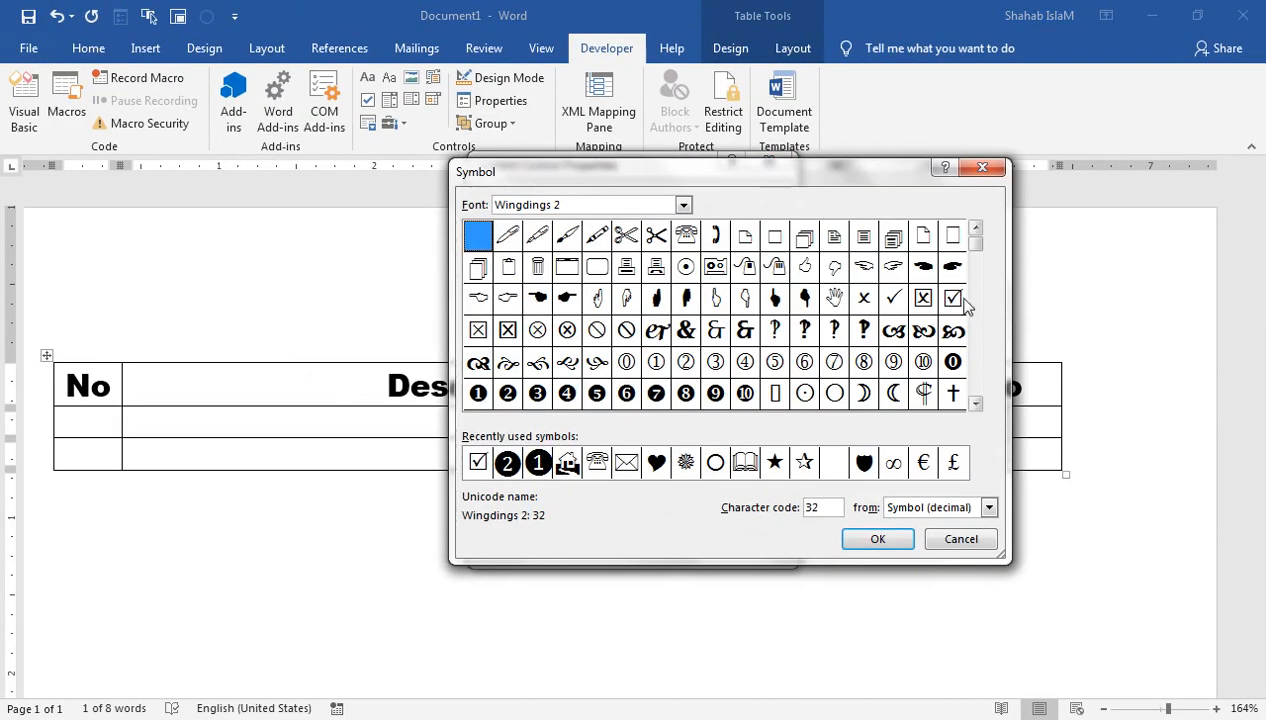
left_click(955, 300)
left_click(890, 540)
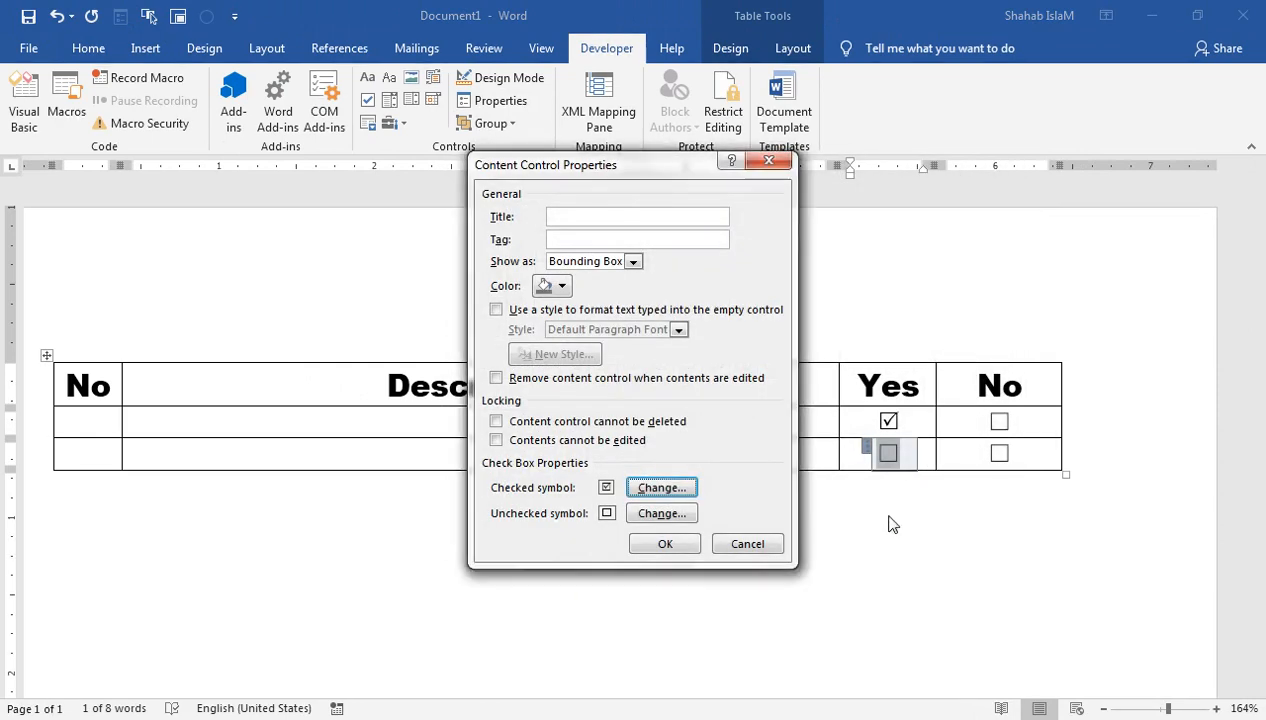
left_click(632, 545)
left_click(889, 454)
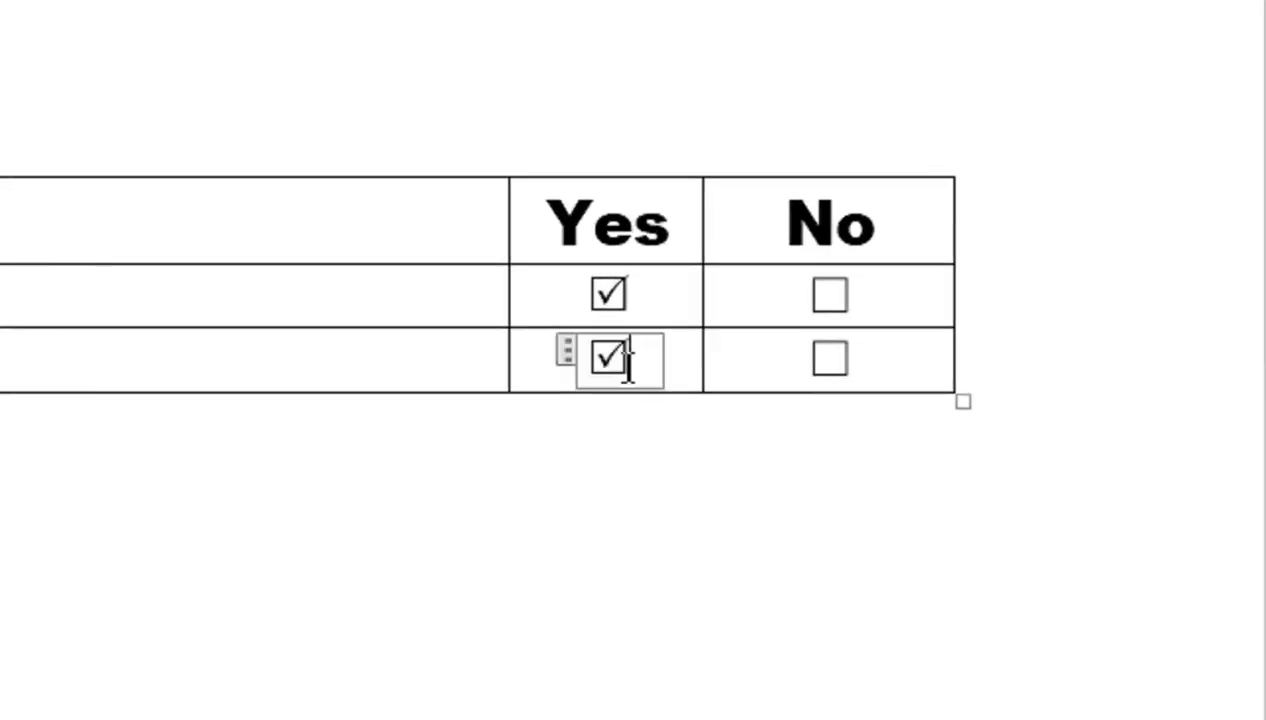
Test both check boxes in the last No column by ticking and unticking them
left_click(828, 295)
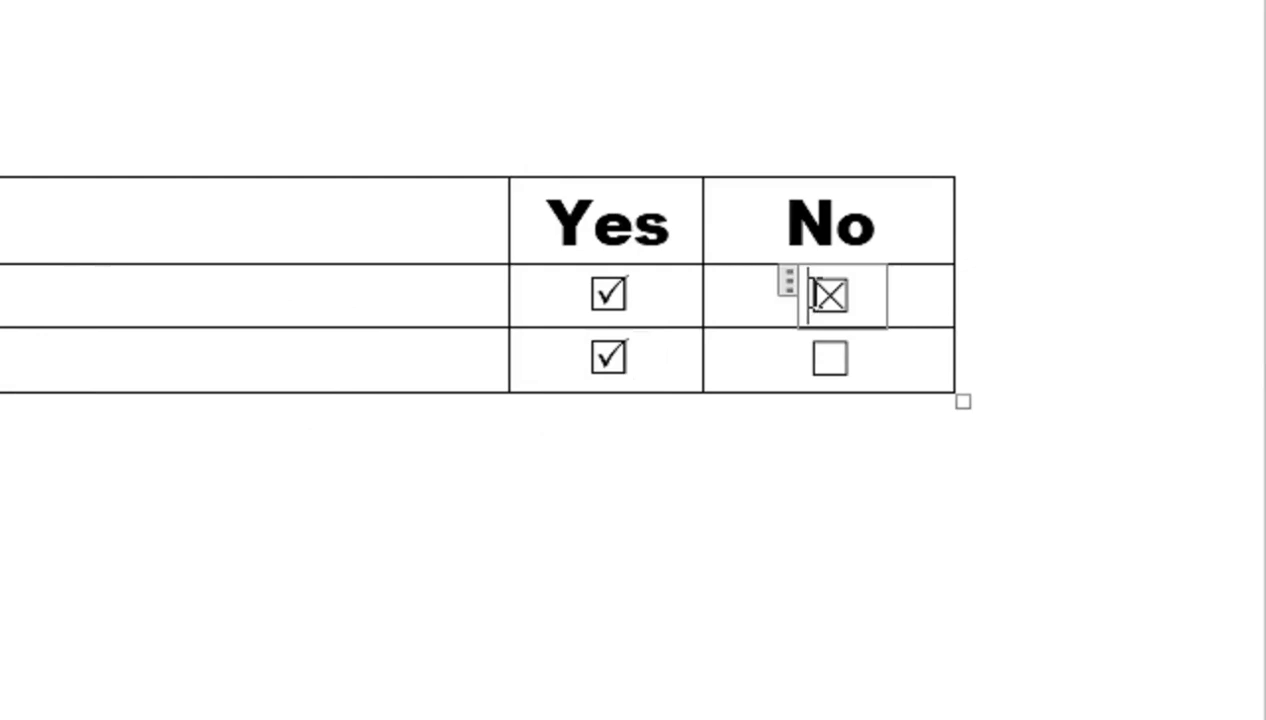
left_click(815, 293)
double_click(820, 370)
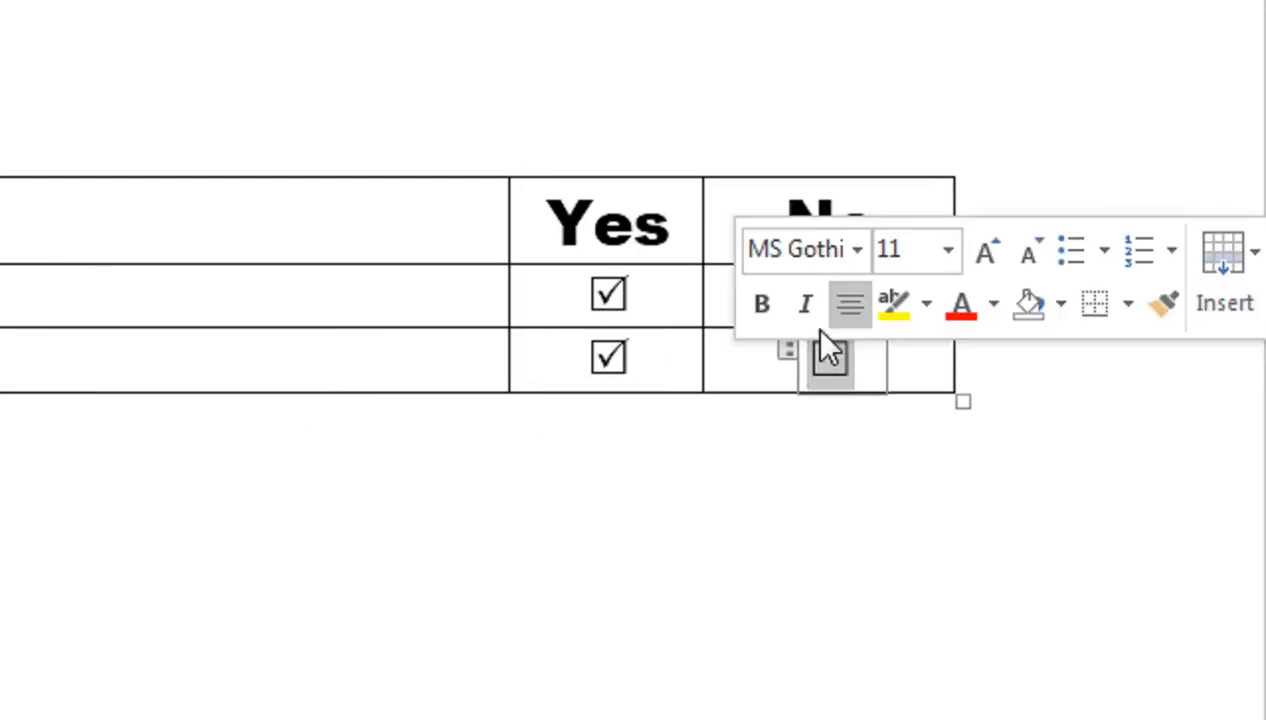
left_click(760, 409)
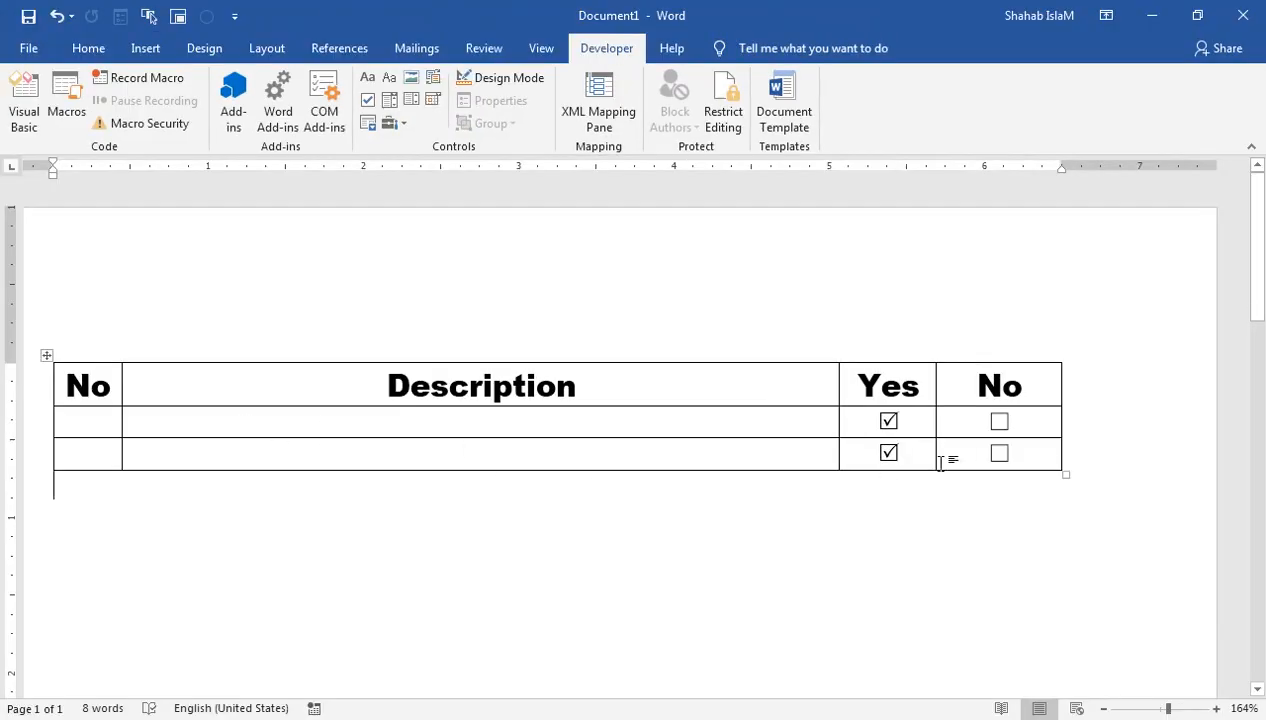
Add a new empty row at the end of the checklist table, after the second check box row
left_click(1051, 460)
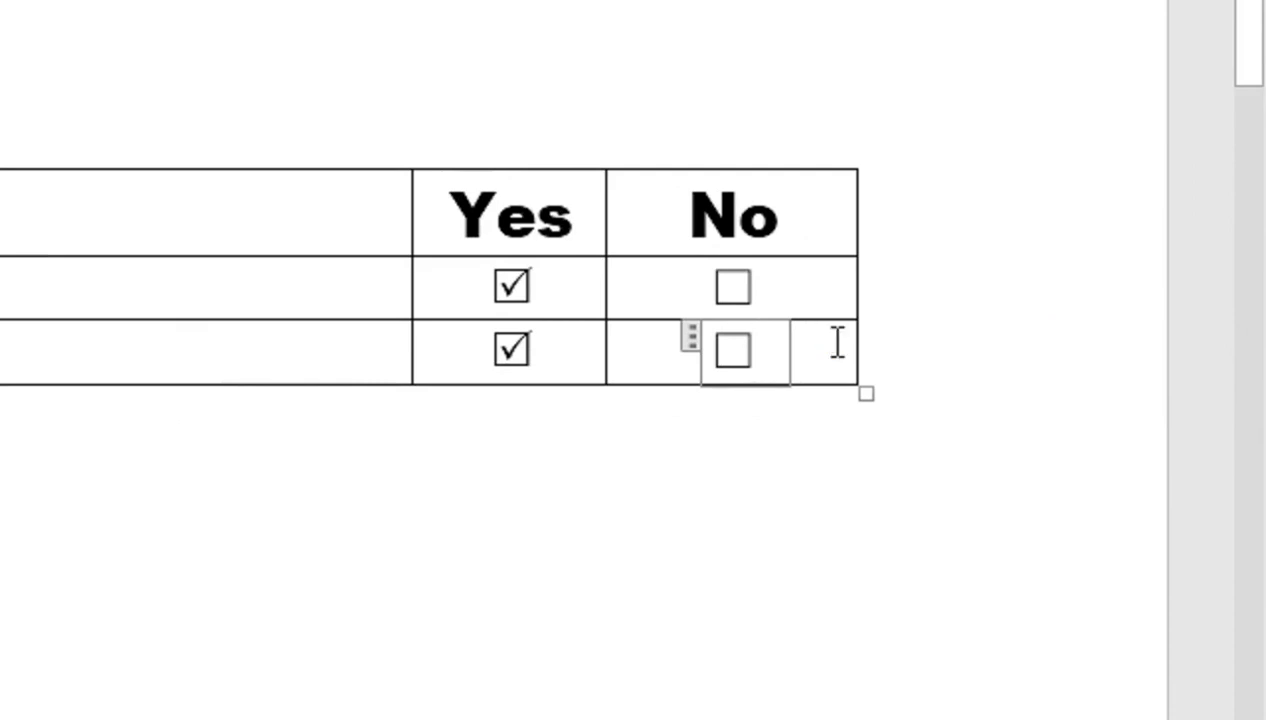
key("Tab")
key("Tab")
key("Tab")
key("Tab")
key("Tab")
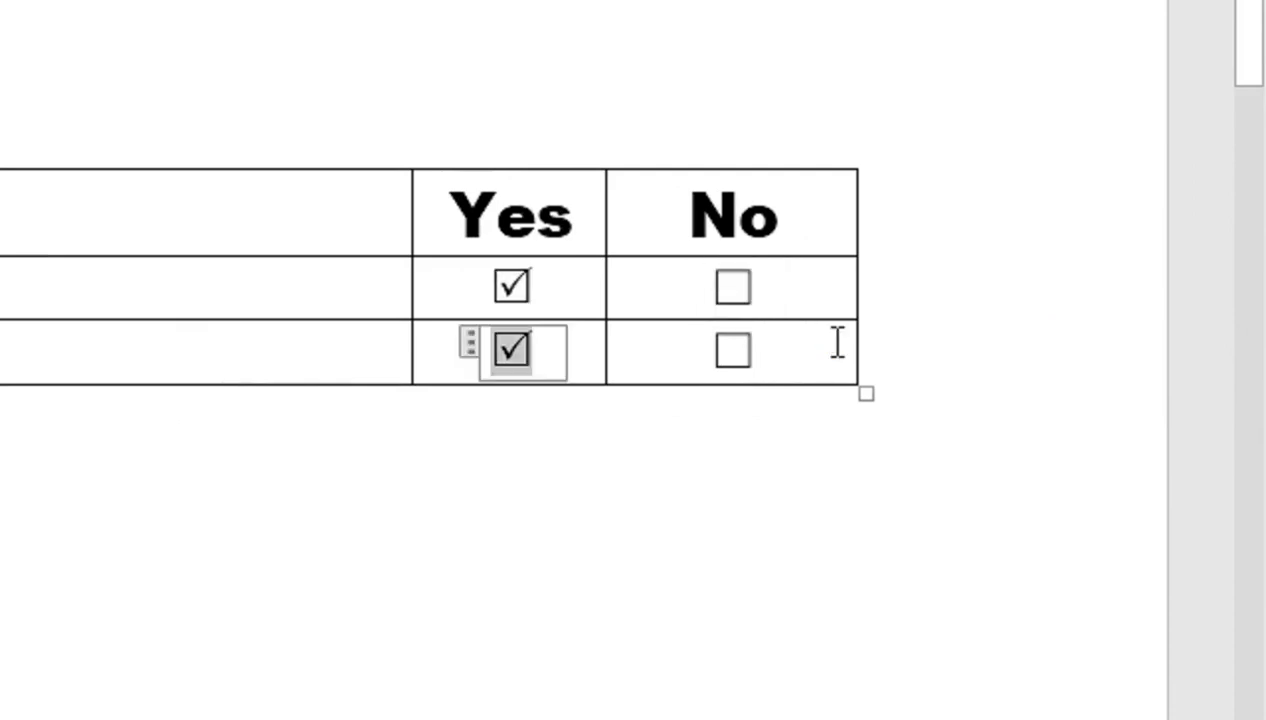
left_click(814, 357)
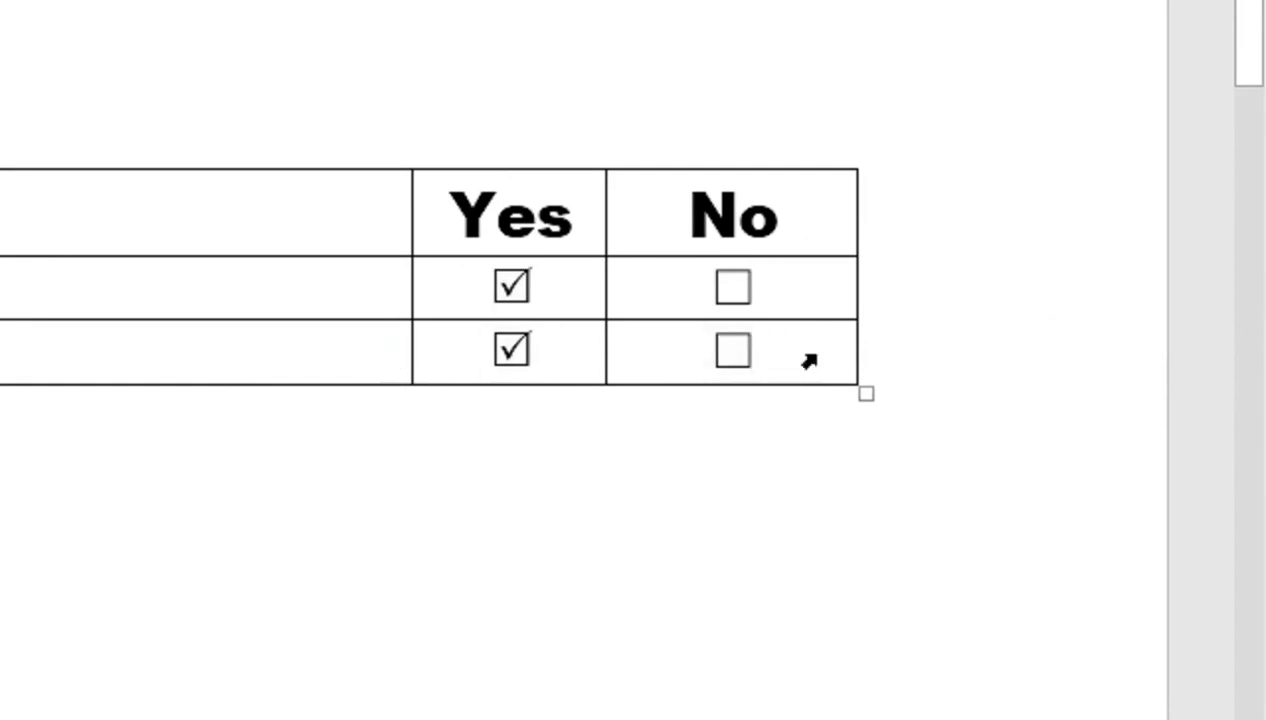
key("Left")
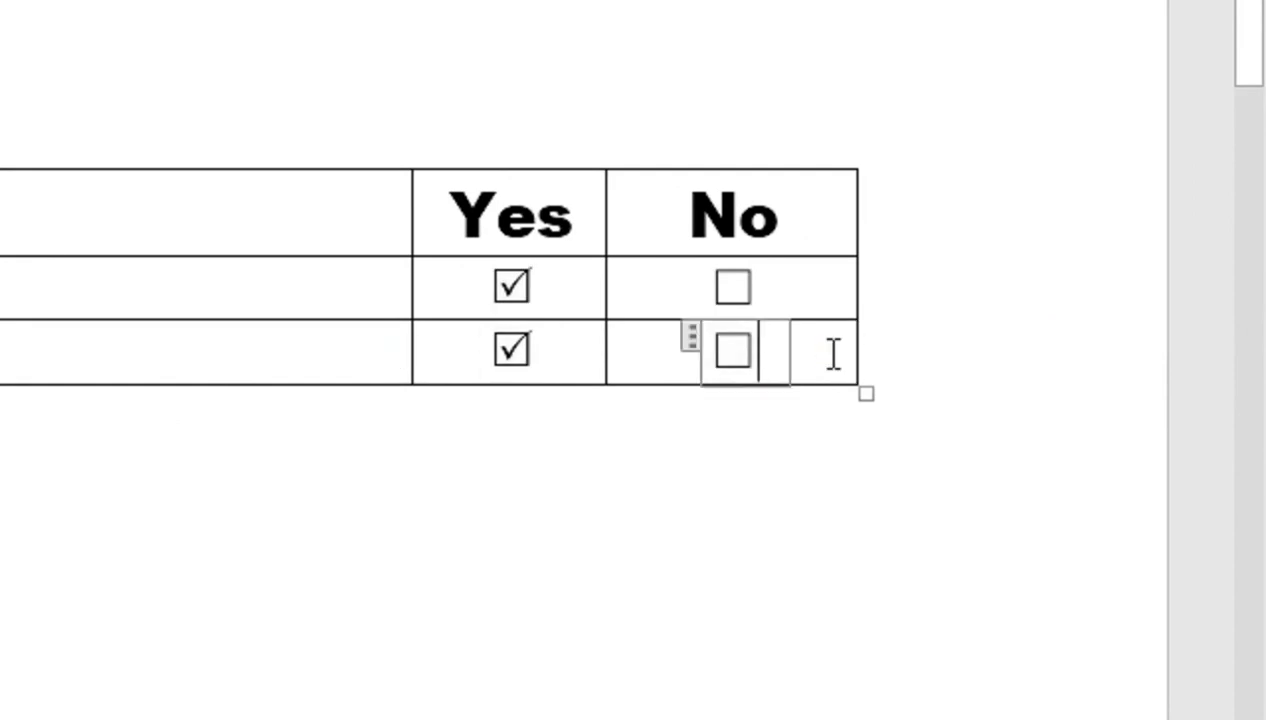
key("Right")
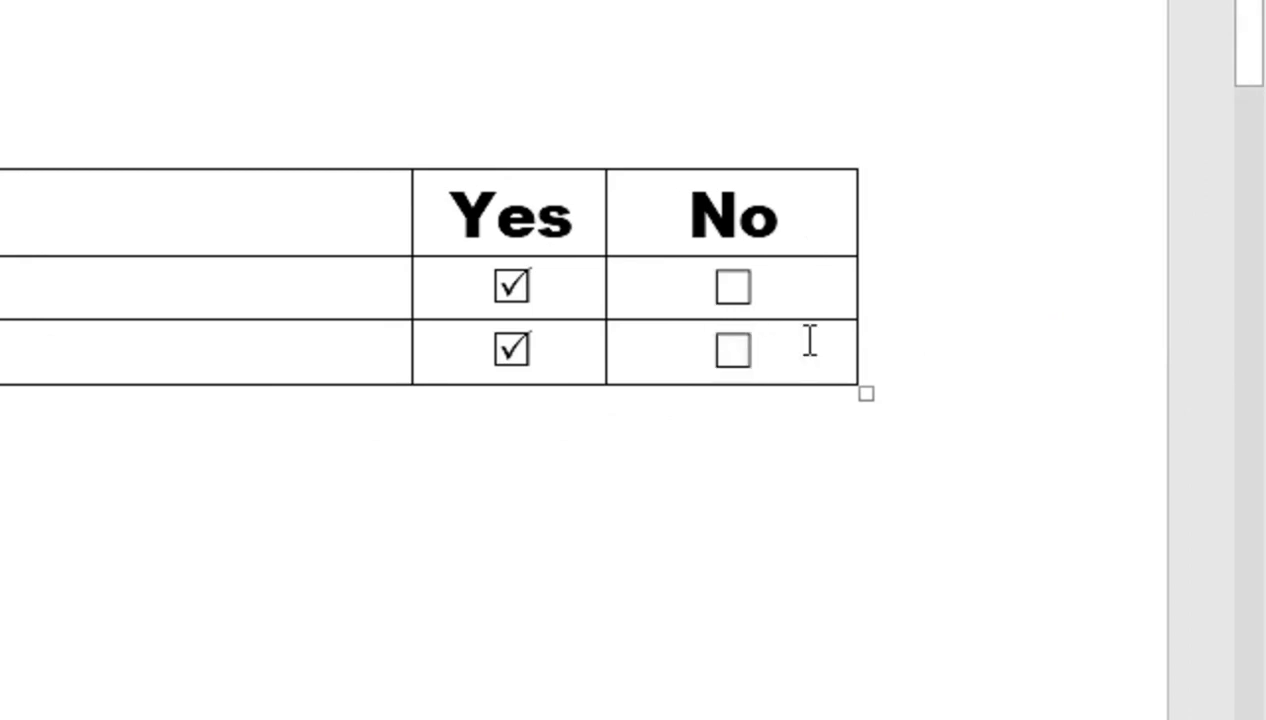
key("Tab")
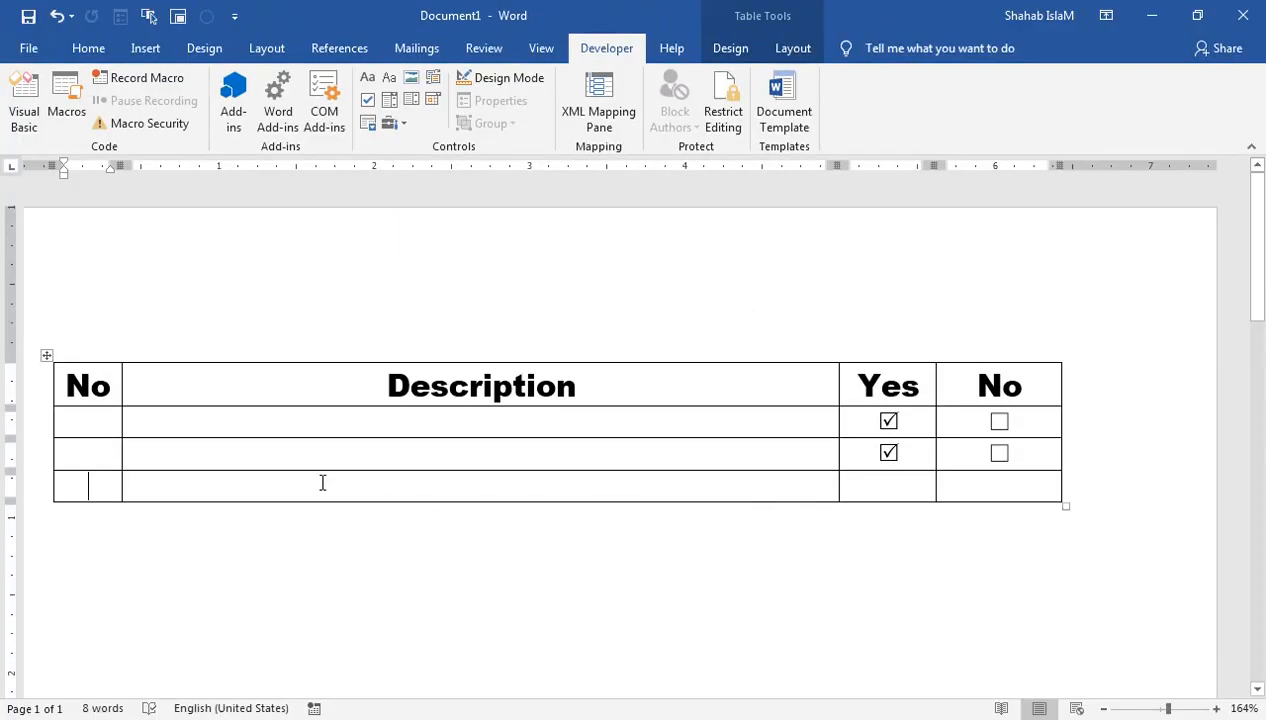
Insert check box content controls in the Yes and last No cells of the new third row
left_click(887, 484)
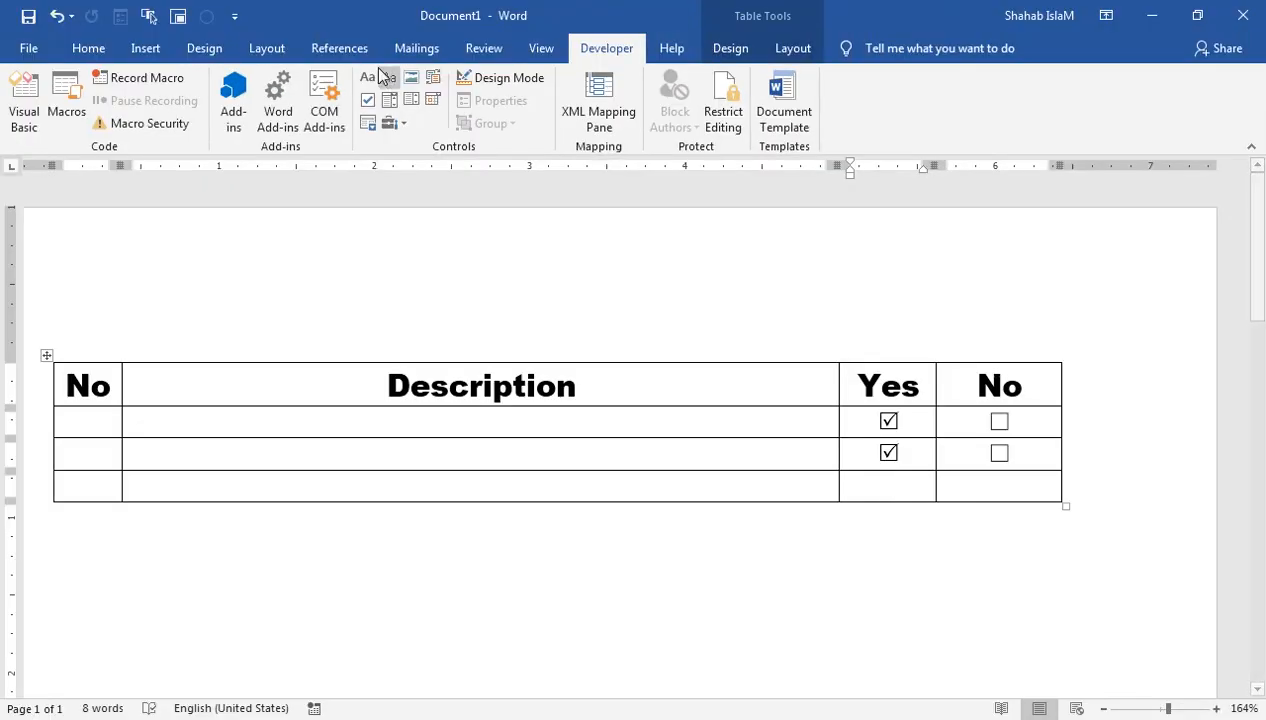
left_click(366, 102)
left_click(964, 487)
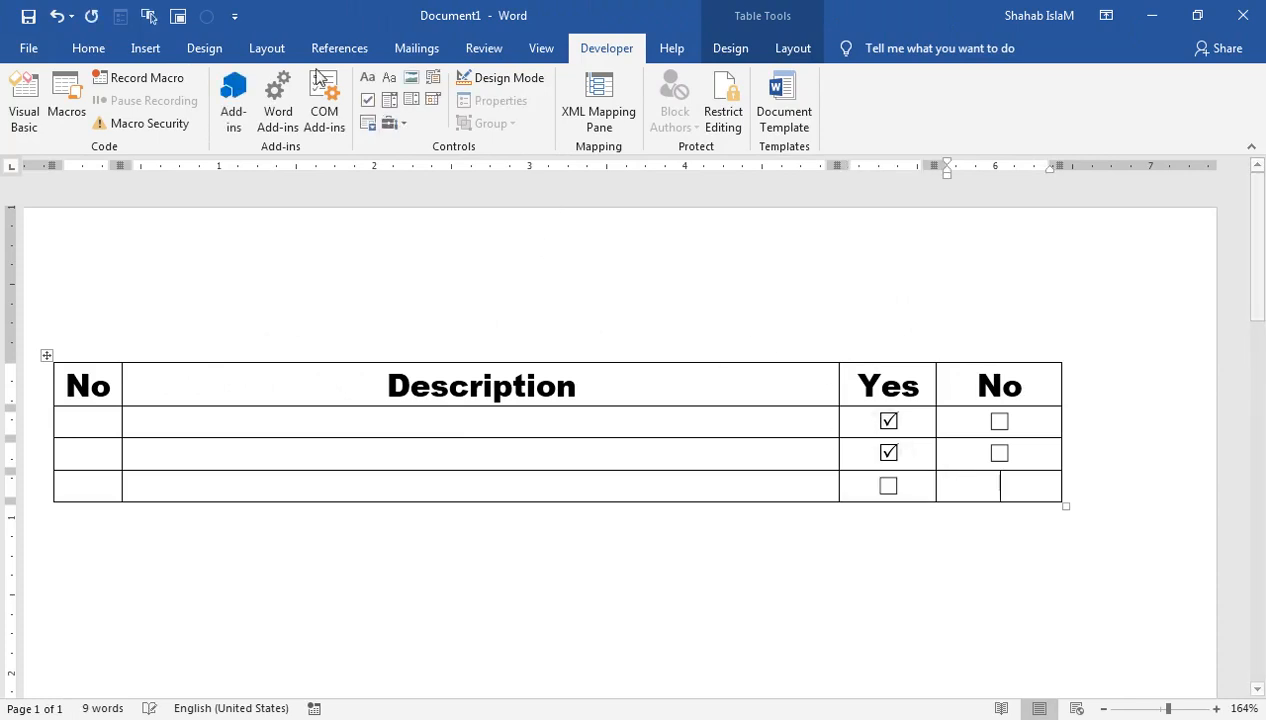
left_click(366, 102)
Set the third Yes check box's checked symbol to the Wingdings 2 boxed tick, character code 82
left_click(885, 486)
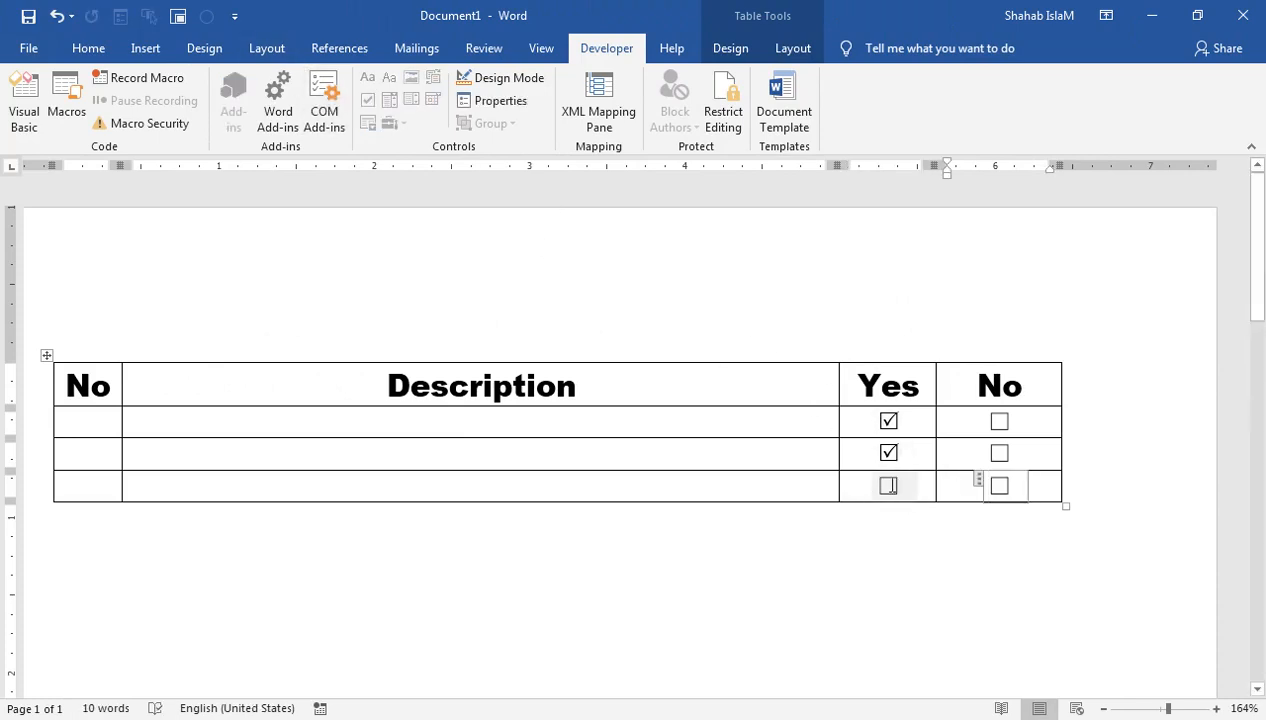
left_click(888, 486)
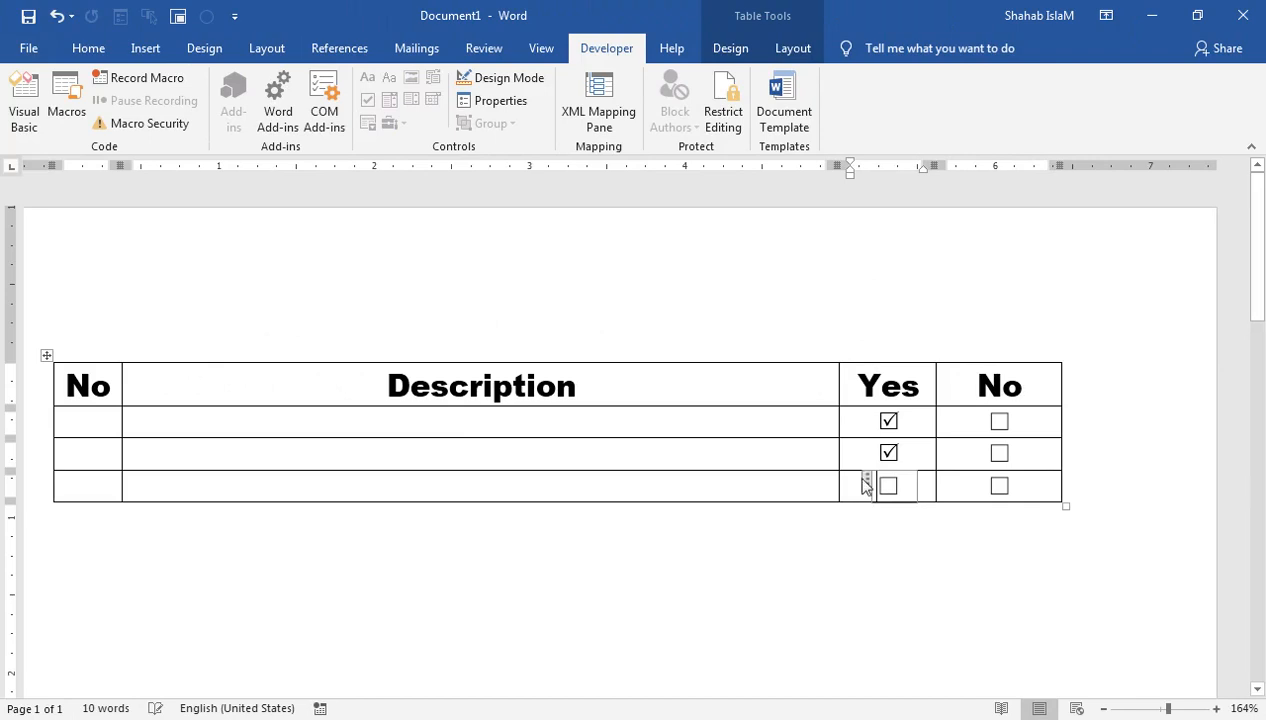
left_click(865, 480)
left_click(496, 100)
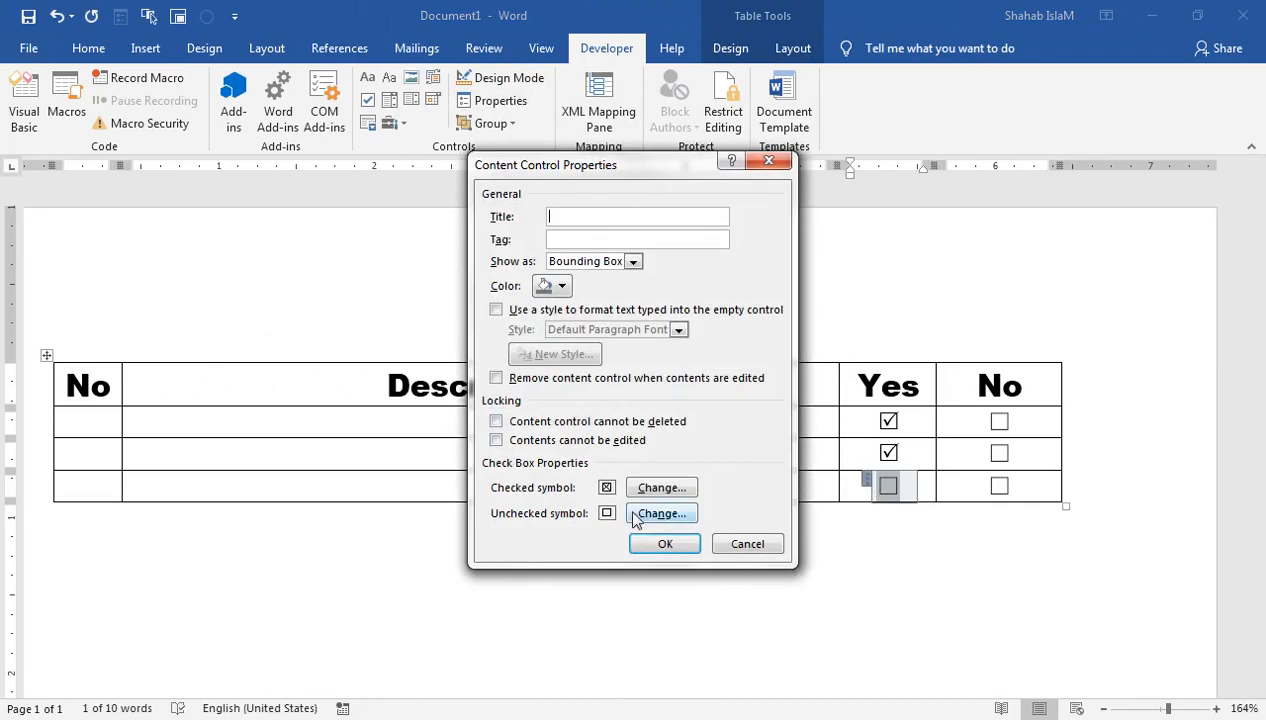
left_click(662, 487)
left_click(952, 298)
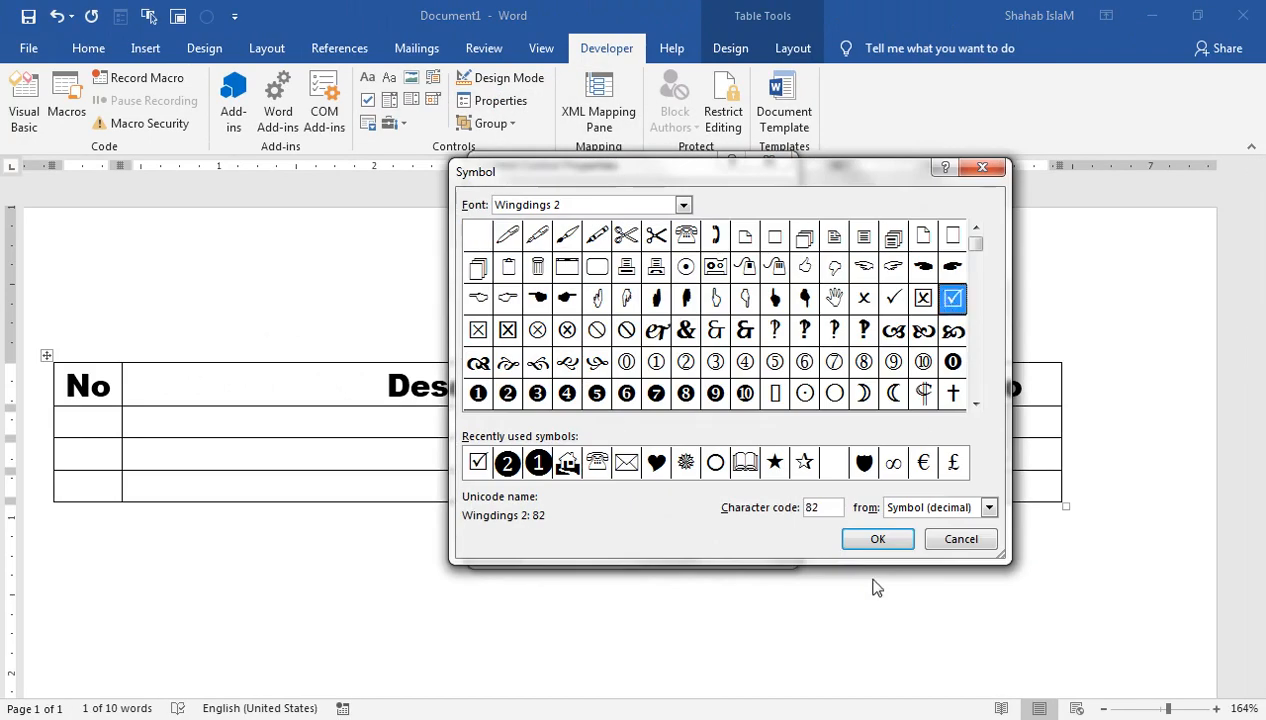
left_click(877, 539)
left_click(656, 542)
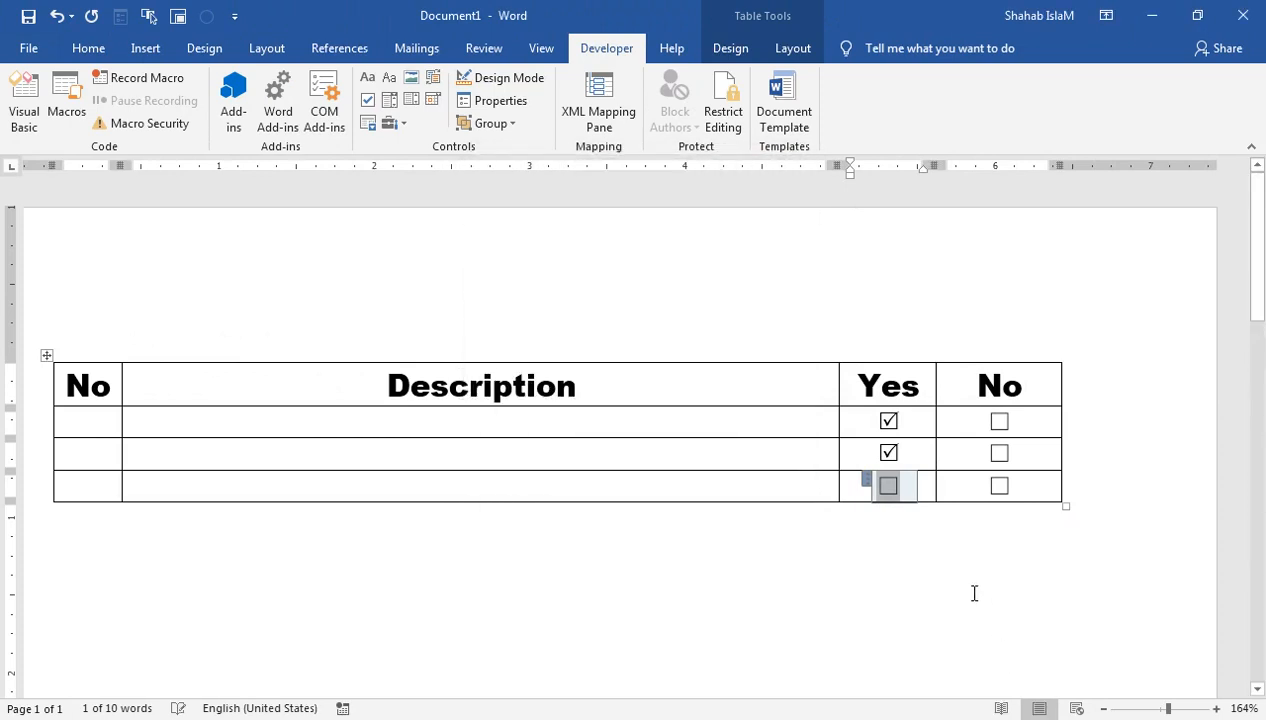
Test the third Yes check box by ticking and unticking it, and untick the Yes check boxes in the first two rows
left_click(889, 485)
left_click(889, 485)
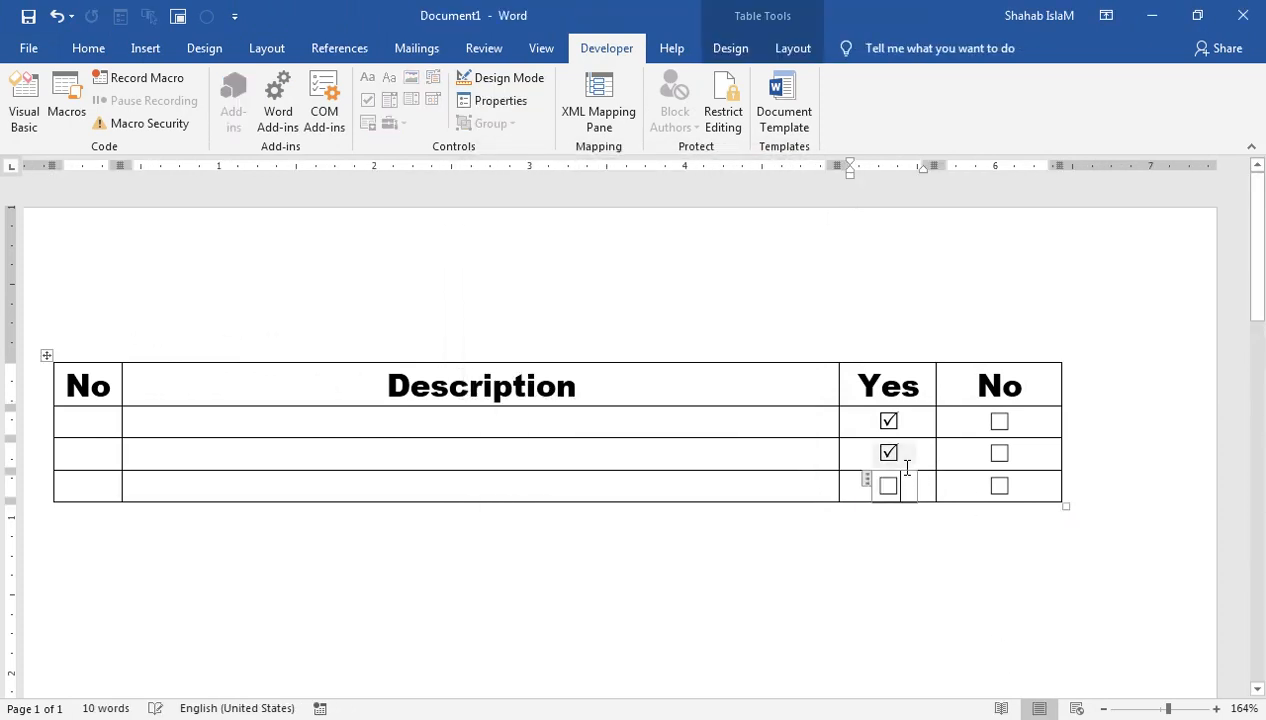
left_click(896, 449)
left_click(884, 425)
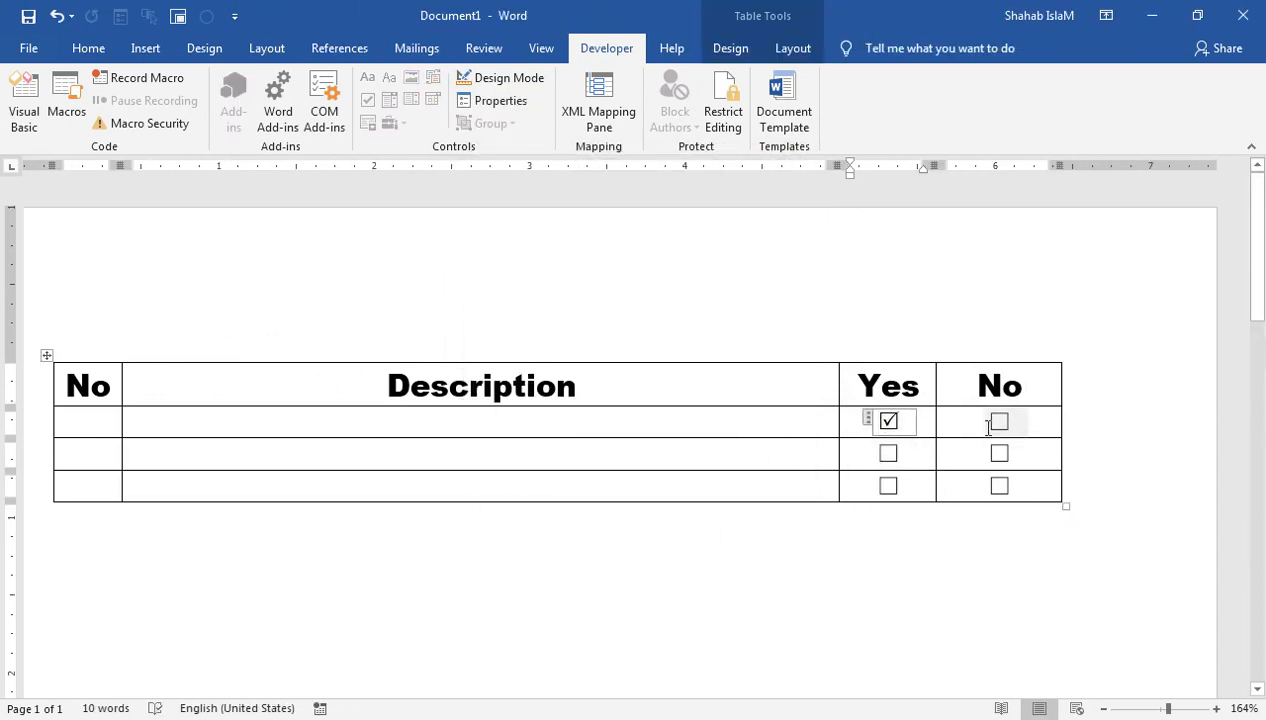
left_click(889, 421)
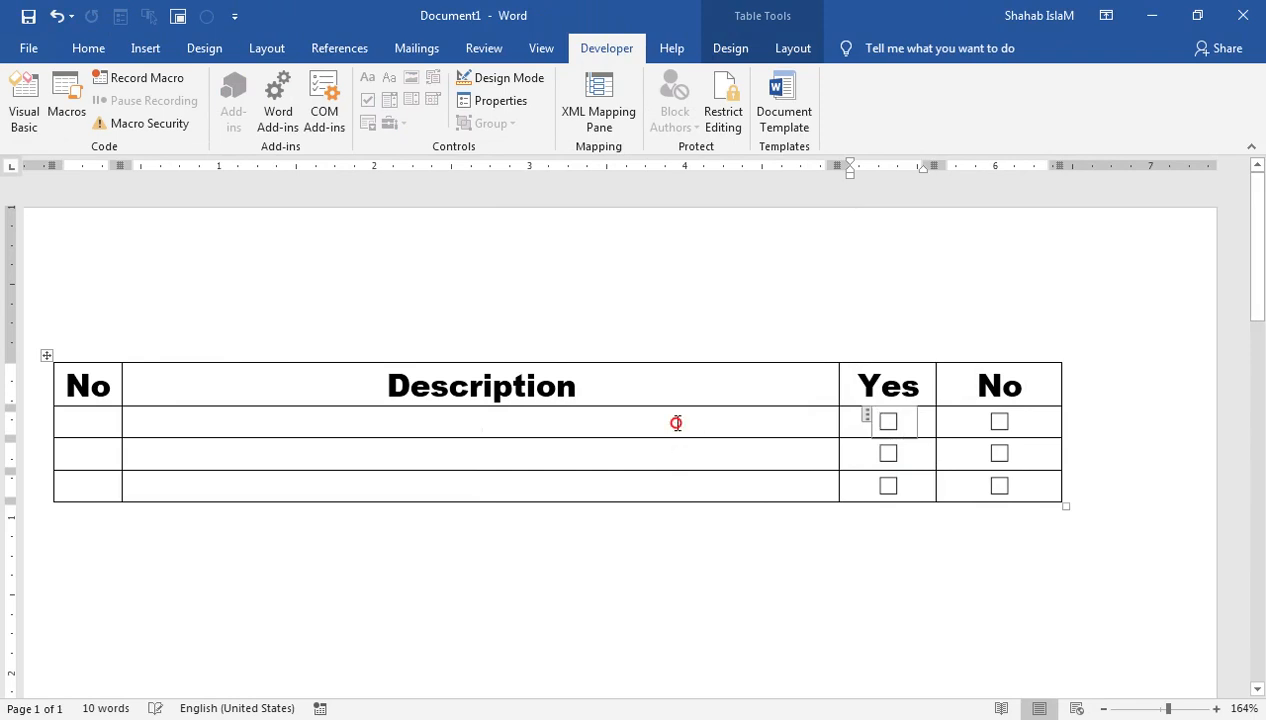
left_click(677, 423)
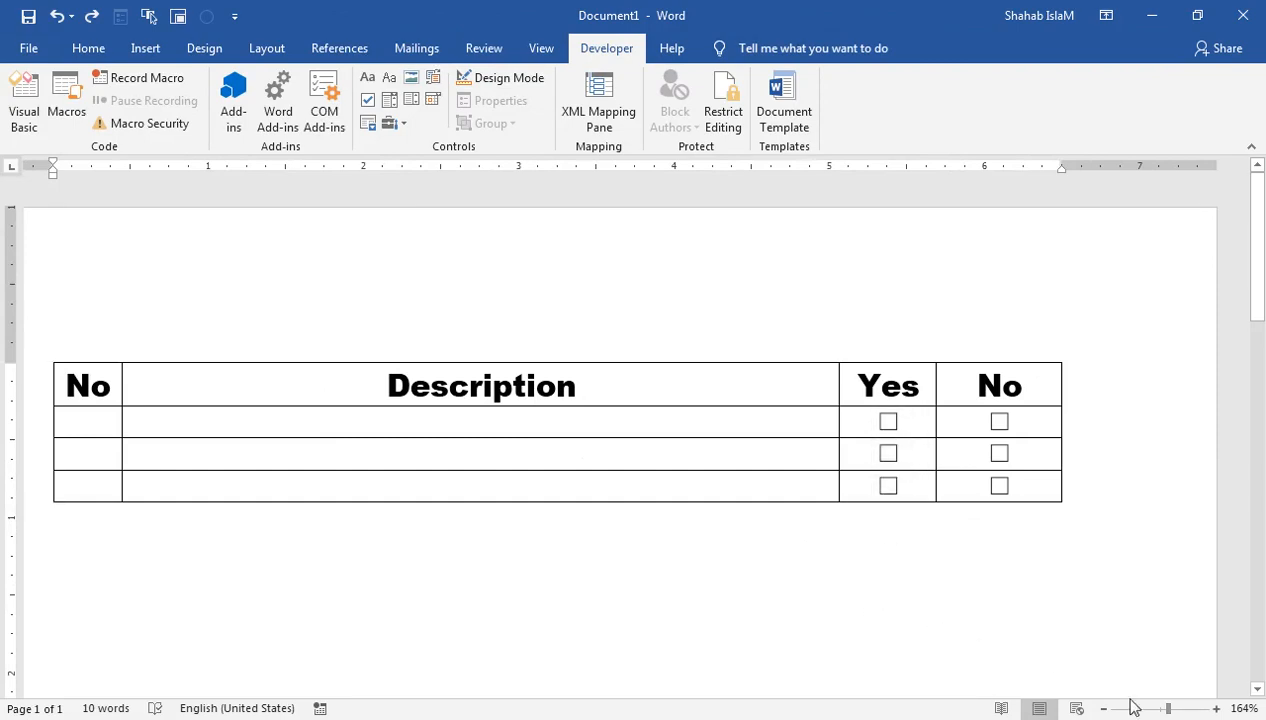
Copy the three blank check box rows and paste them repeatedly directly below the table to extend it
left_click(1161, 709)
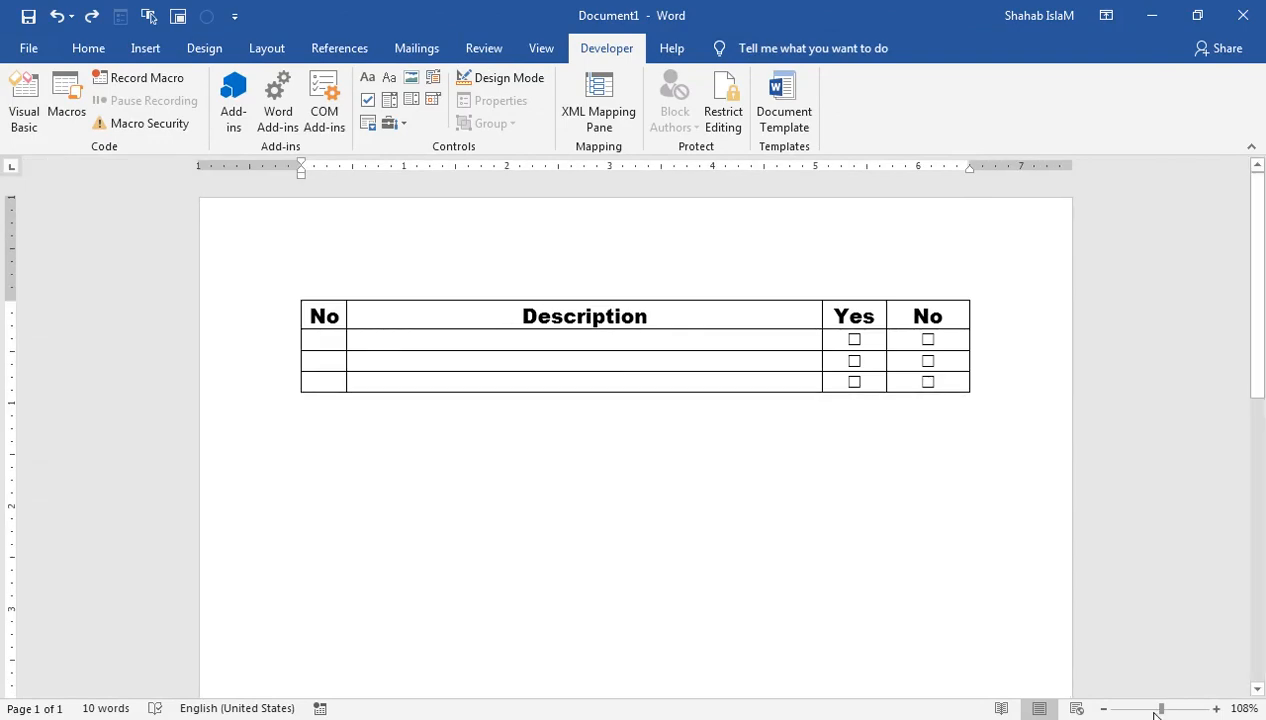
left_click(1150, 710)
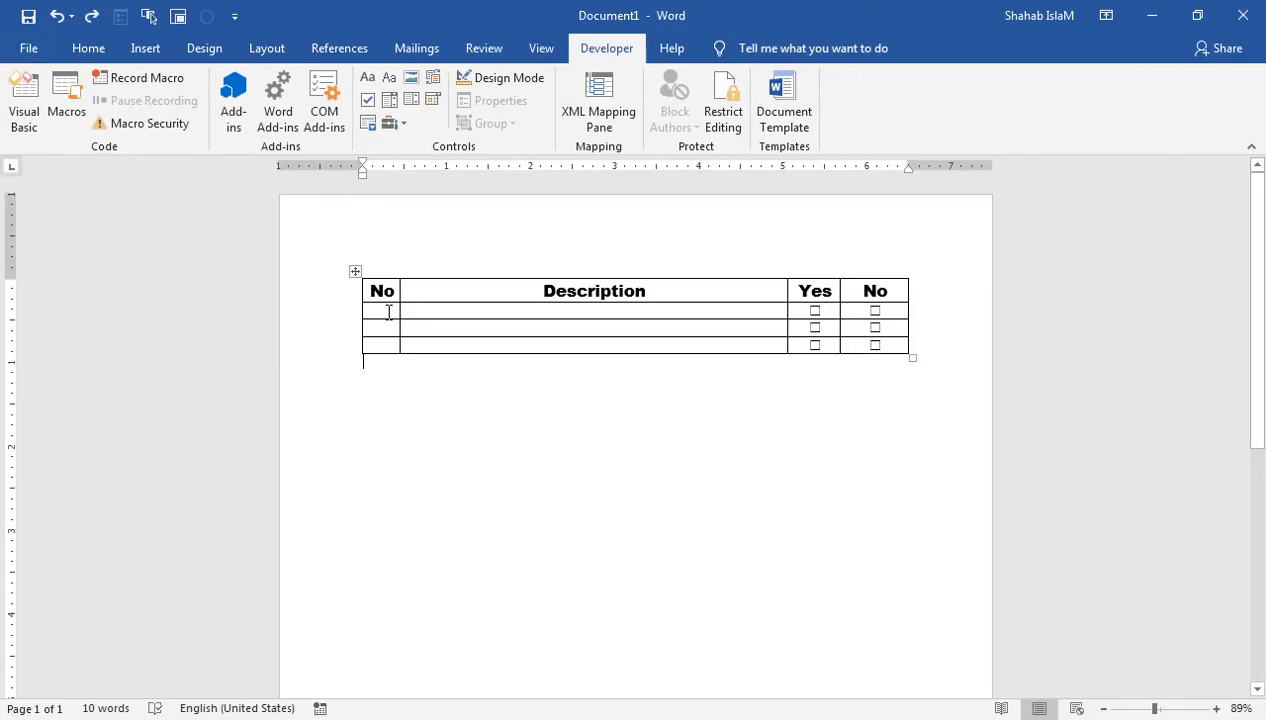
left_click_drag(387, 313, 882, 344)
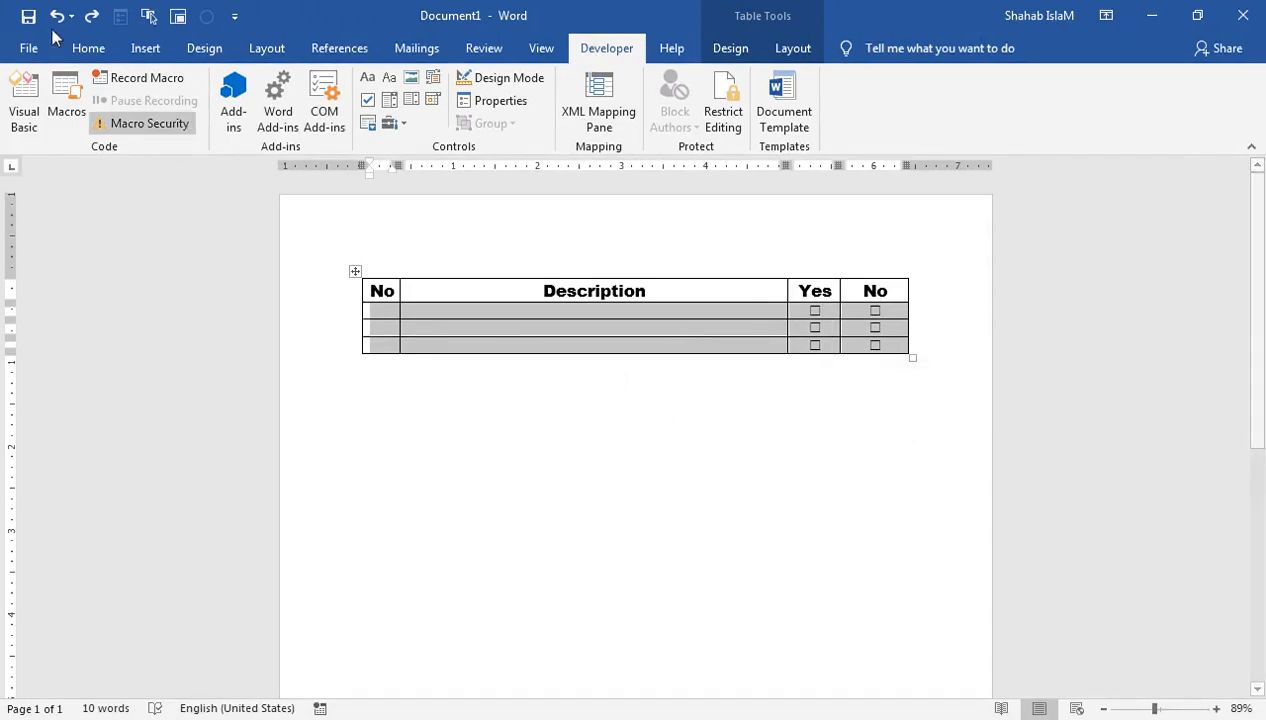
left_click(88, 48)
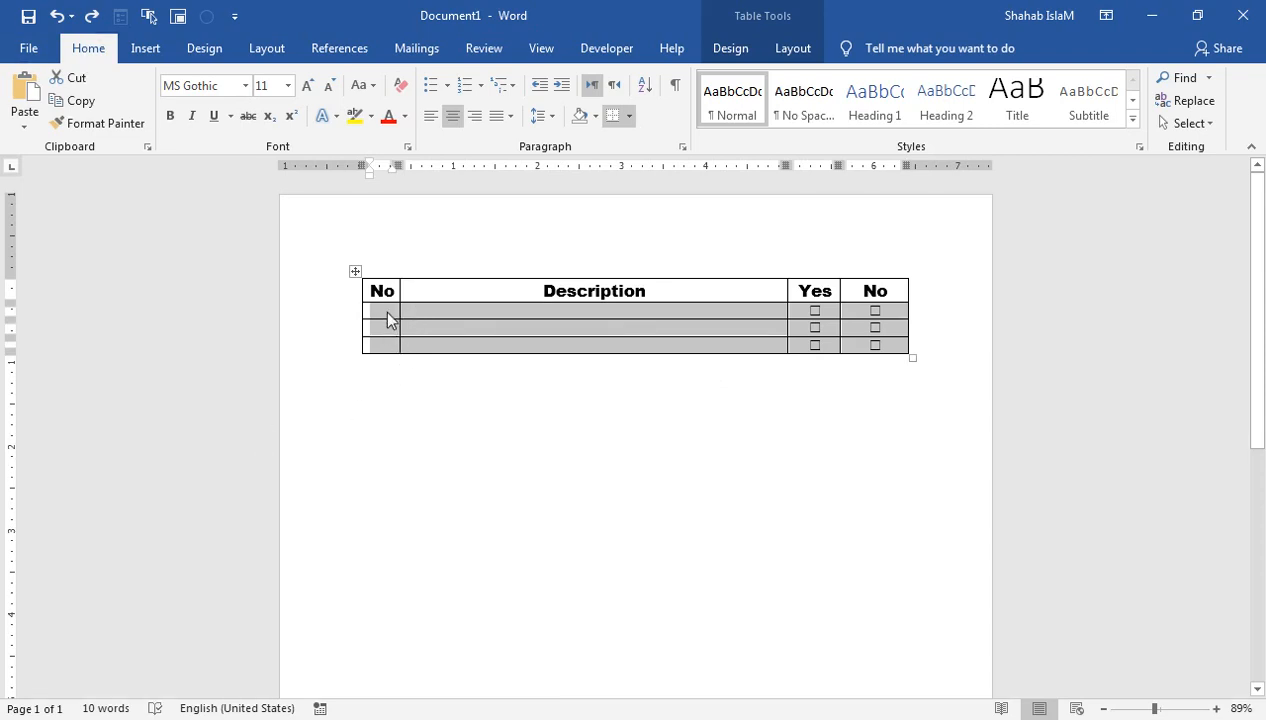
left_click(386, 366)
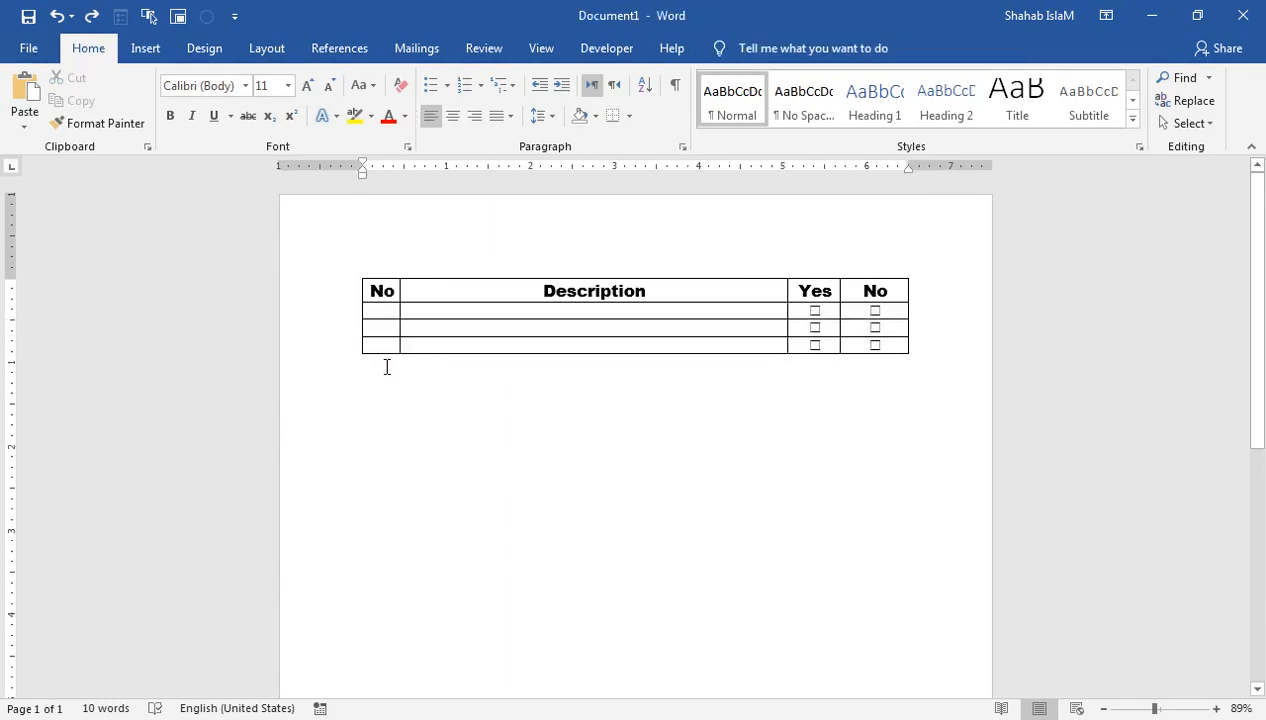
key("ctrl+v")
key("ctrl+v")
key("ctrl+v")
key("ctrl+v")
key("ctrl+v")
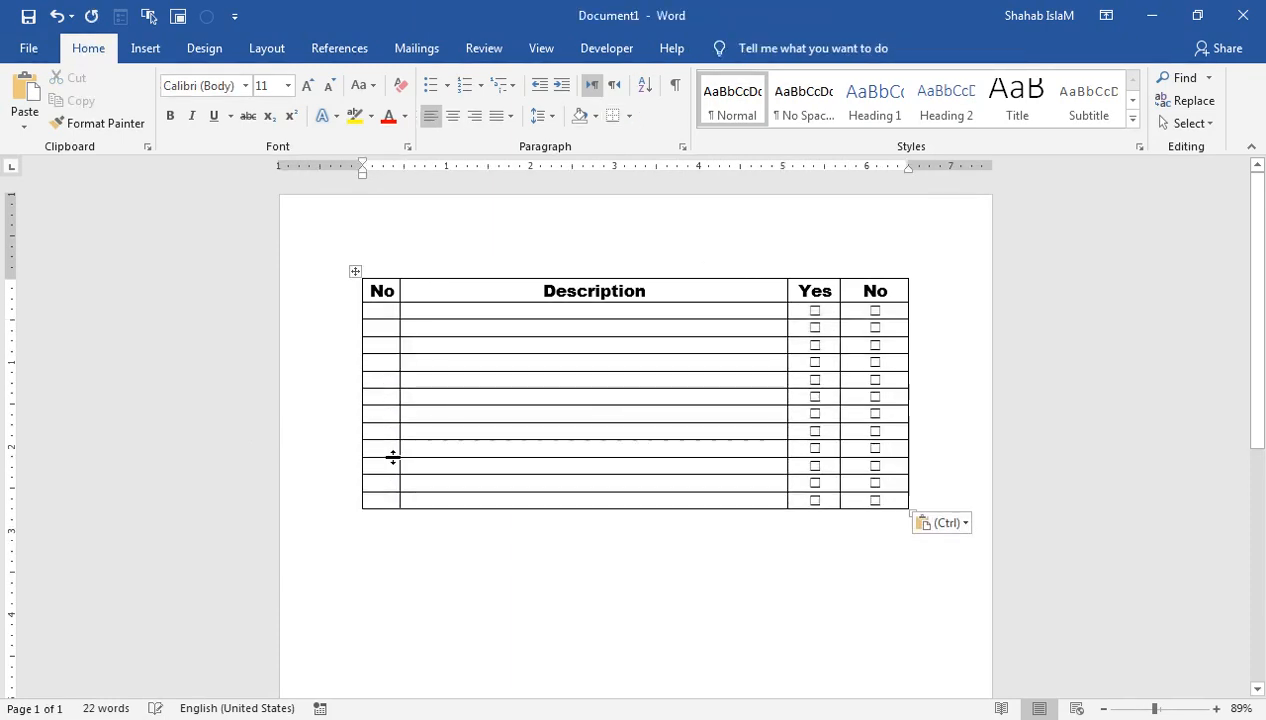
key("ctrl+v")
Paste more copies of the three check box rows below the extended table until it fills the first page
scroll(395, 457, "down", 2)
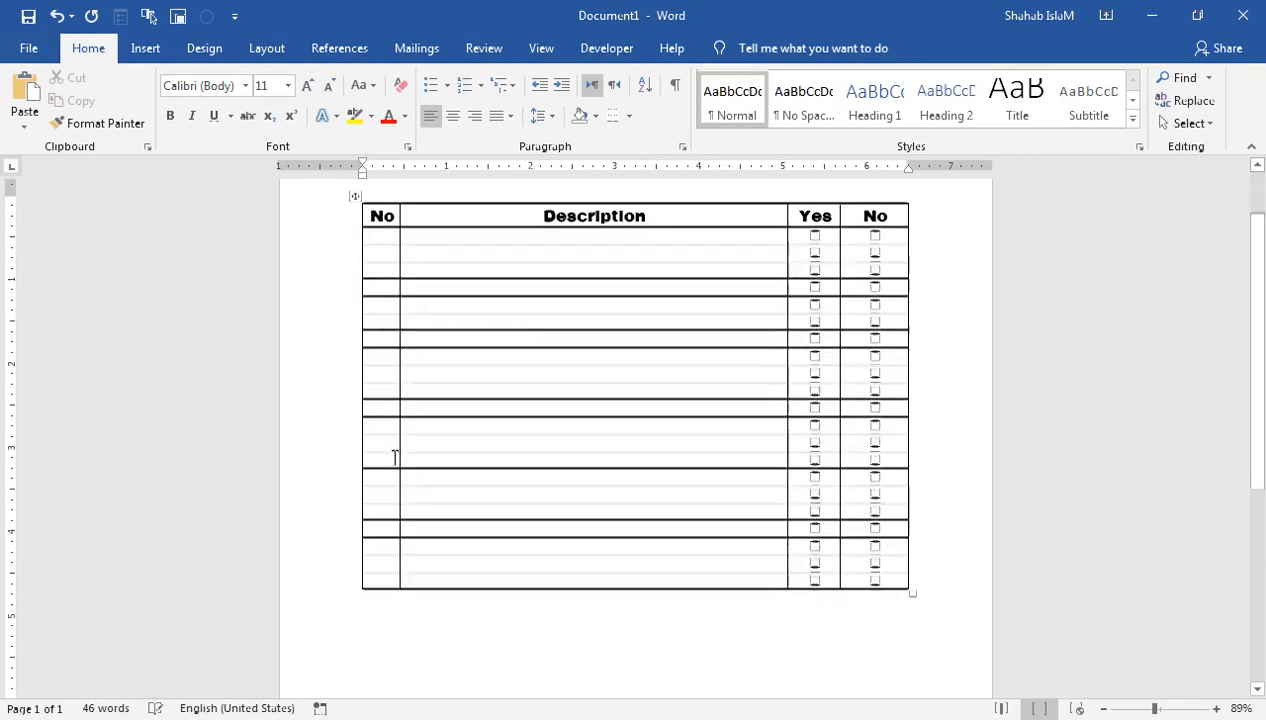
scroll(396, 455, "down", 3)
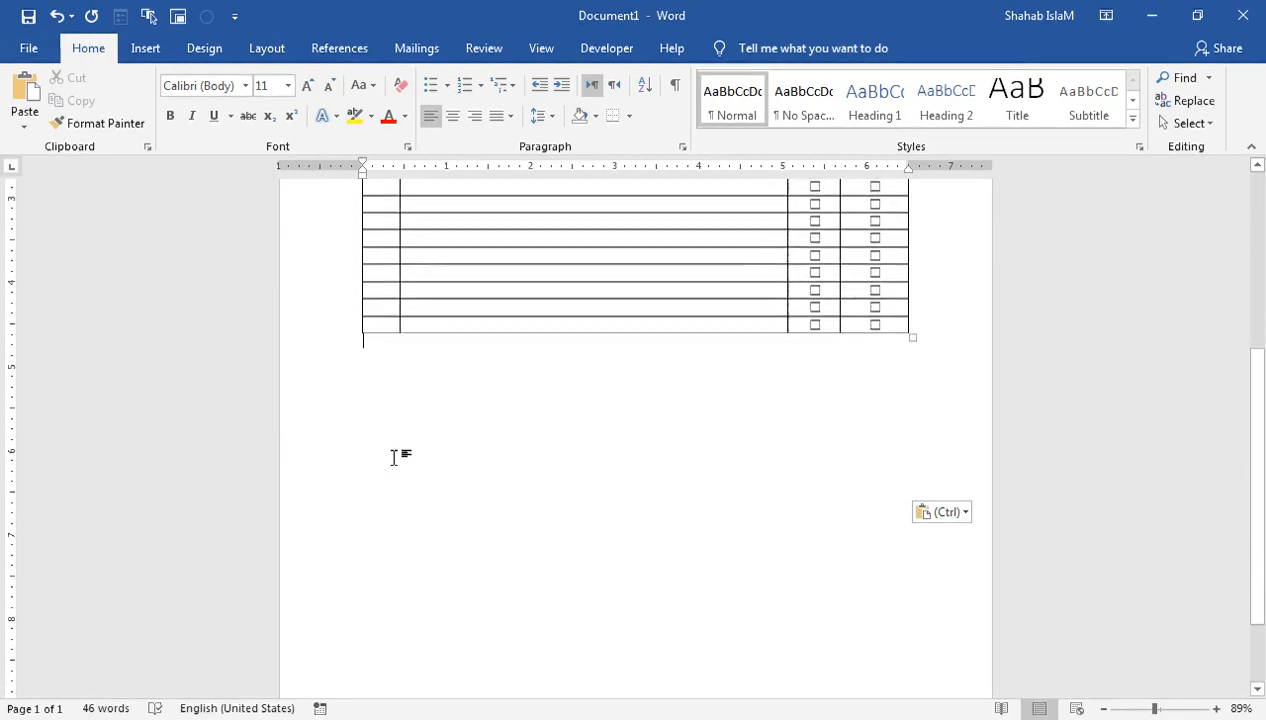
scroll(424, 338, "up", 4)
scroll(398, 234, "up", 2)
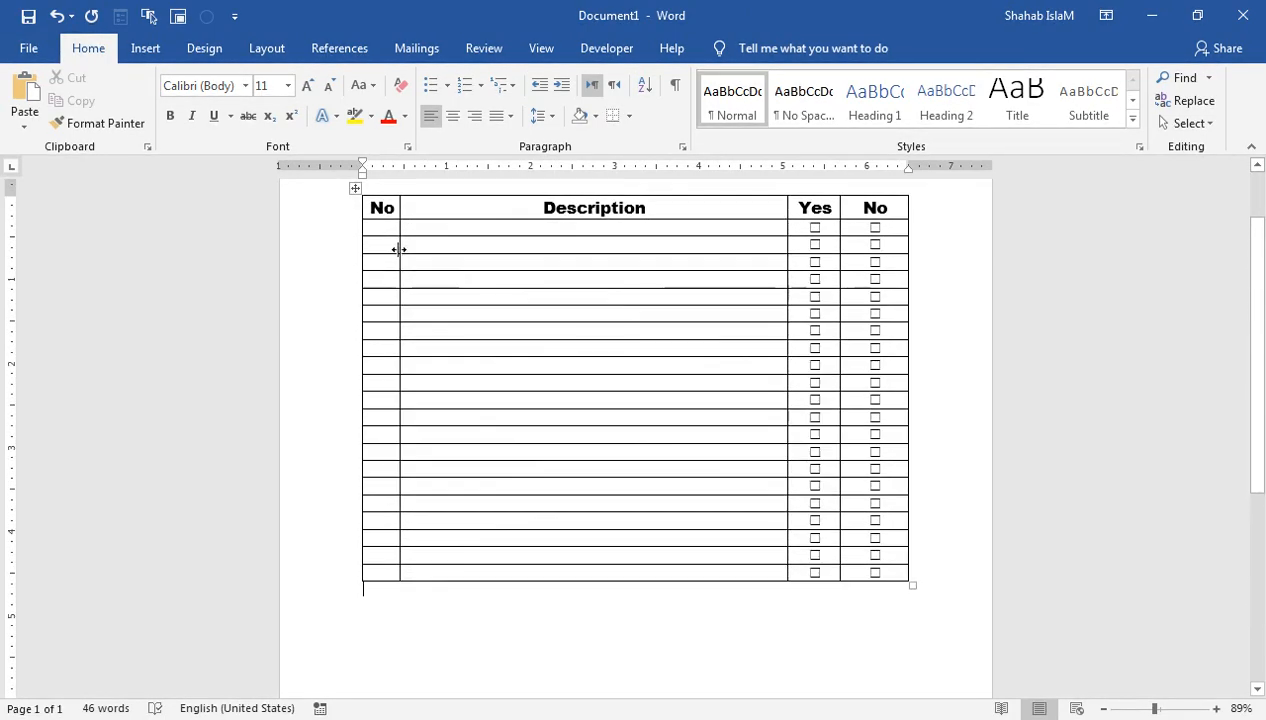
scroll(501, 489, "down", 2)
scroll(501, 489, "down", 5)
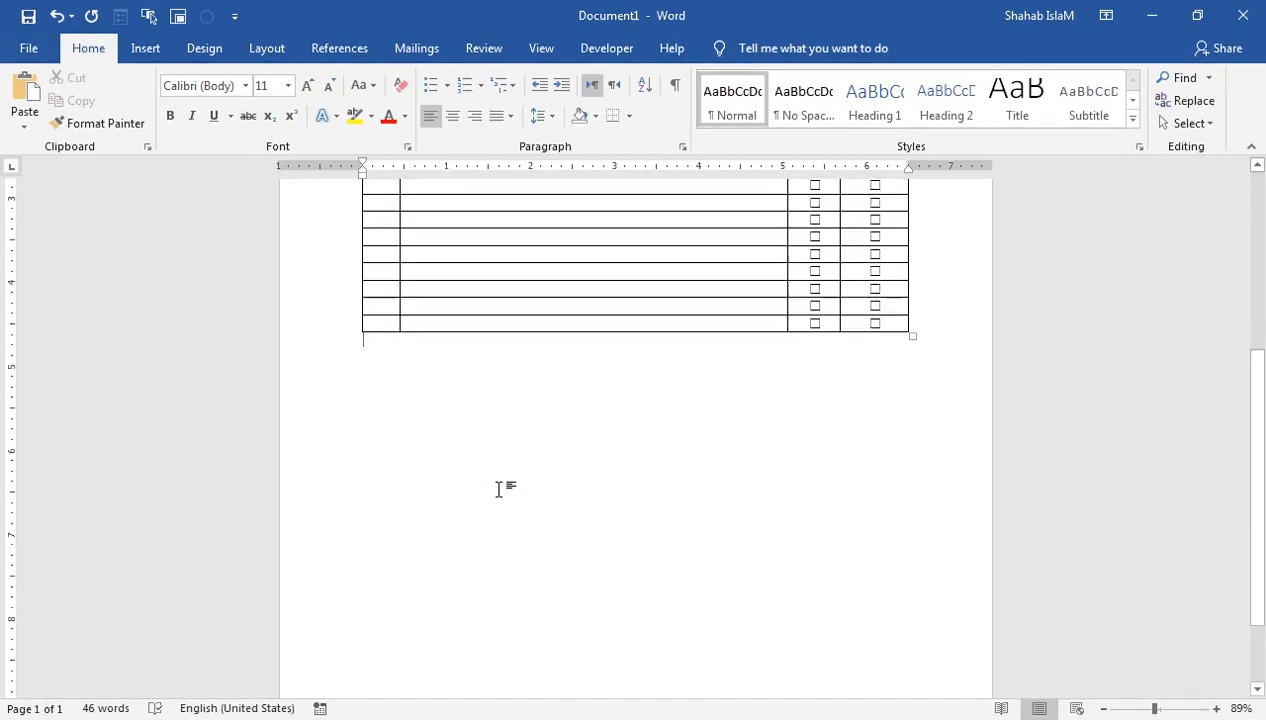
key("ctrl+v")
key("ctrl+v")
key("ctrl+v")
key("ctrl+v")
key("ctrl+v")
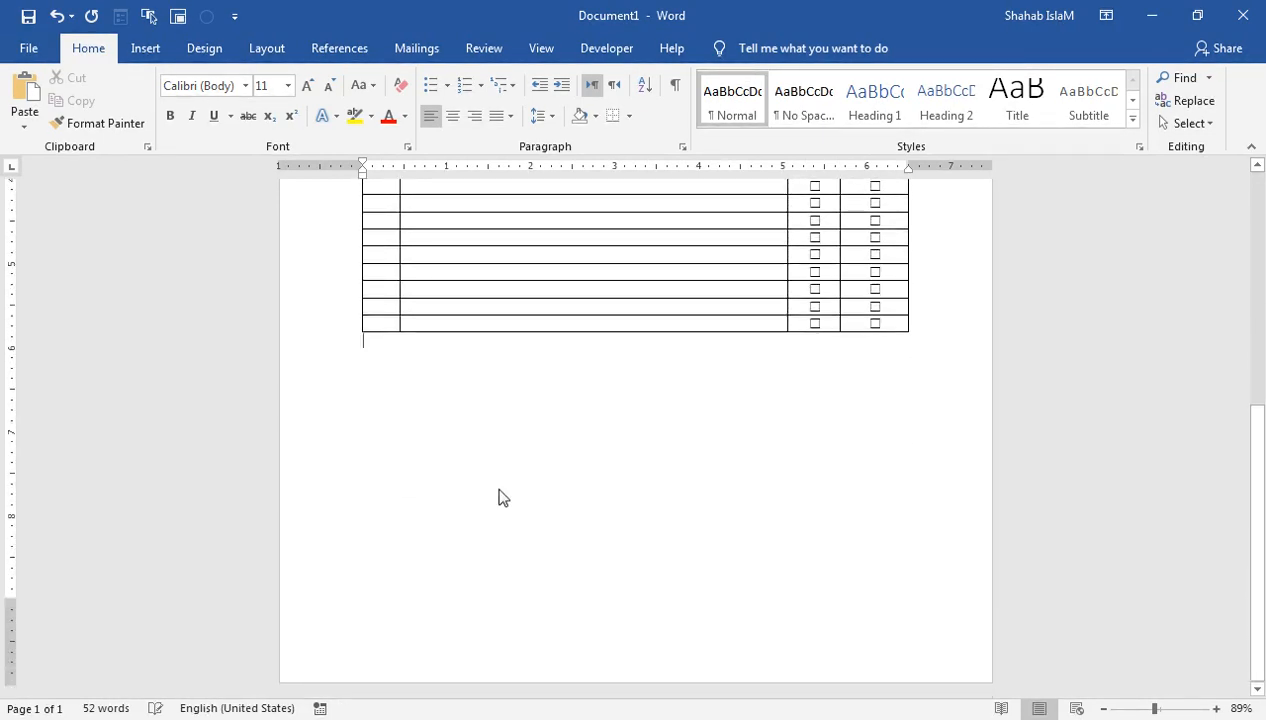
key("ctrl+v")
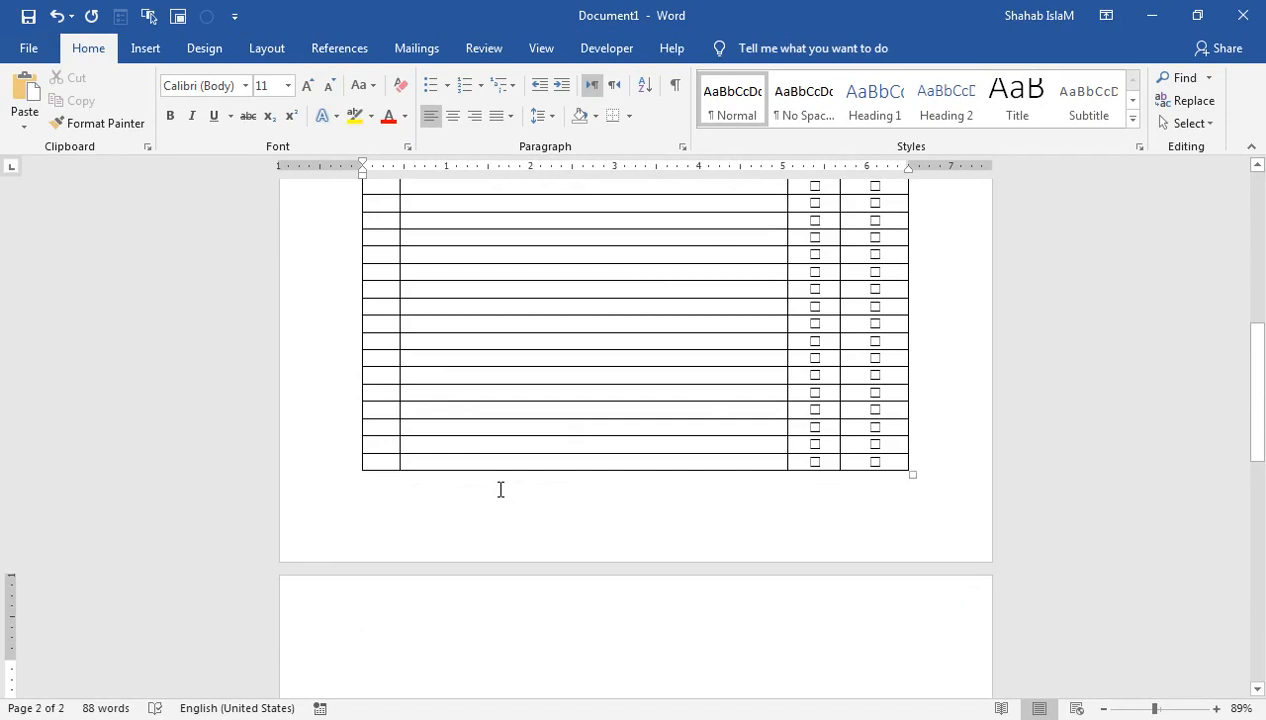
Test the copied check boxes by ticking the fifth and sixth Yes boxes, restore them to unticked, and review the full table
scroll(499, 489, "up", 10)
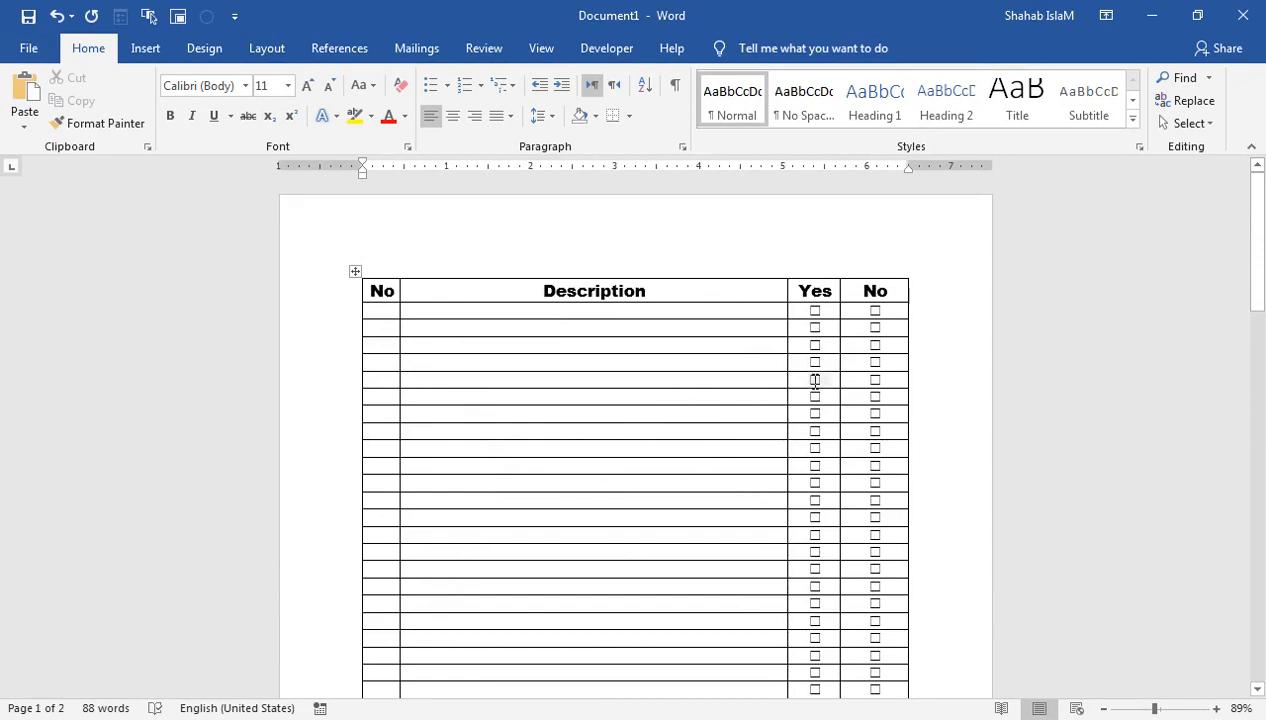
left_click_drag(1155, 708, 1171, 708)
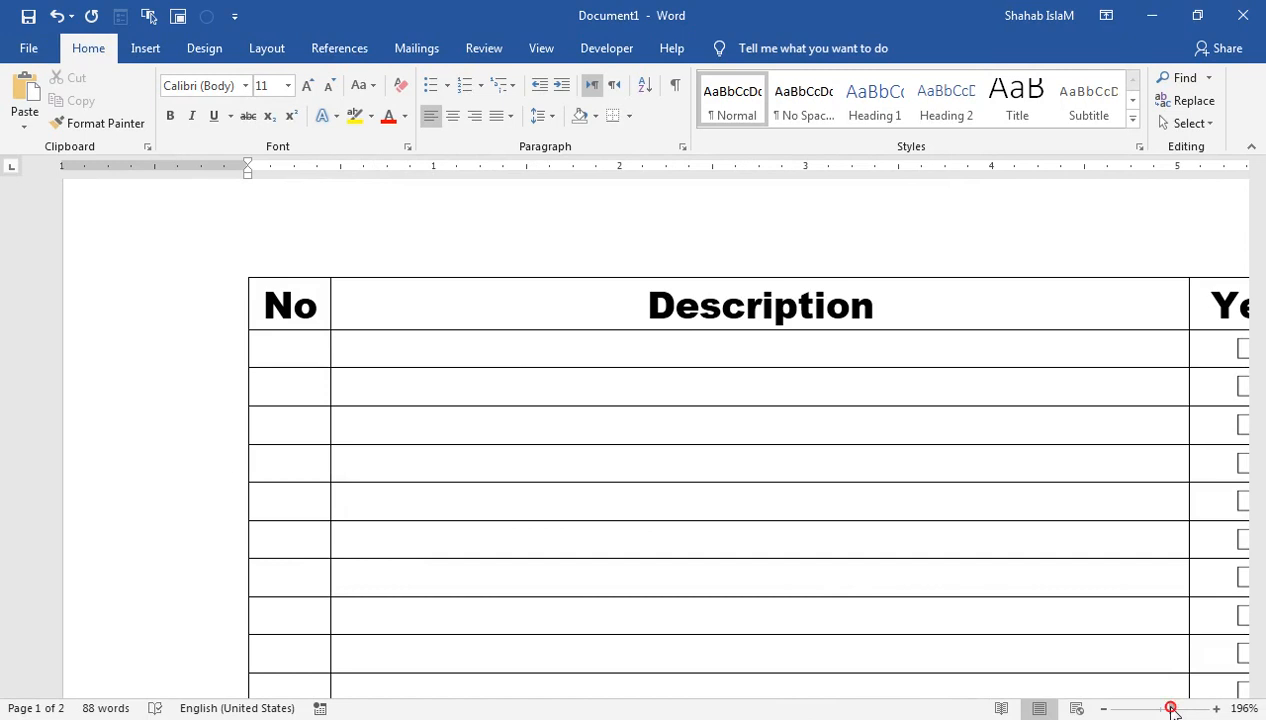
left_click_drag(1168, 710, 1164, 709)
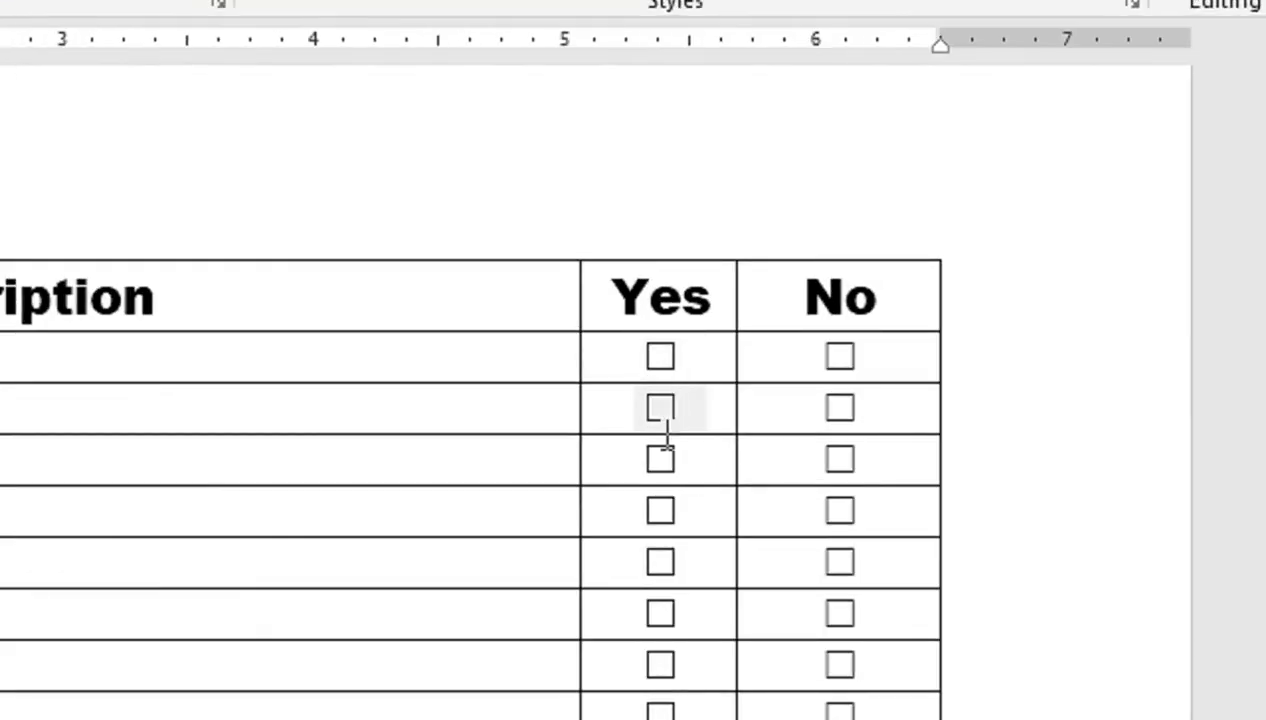
left_click(661, 537)
left_click(660, 484)
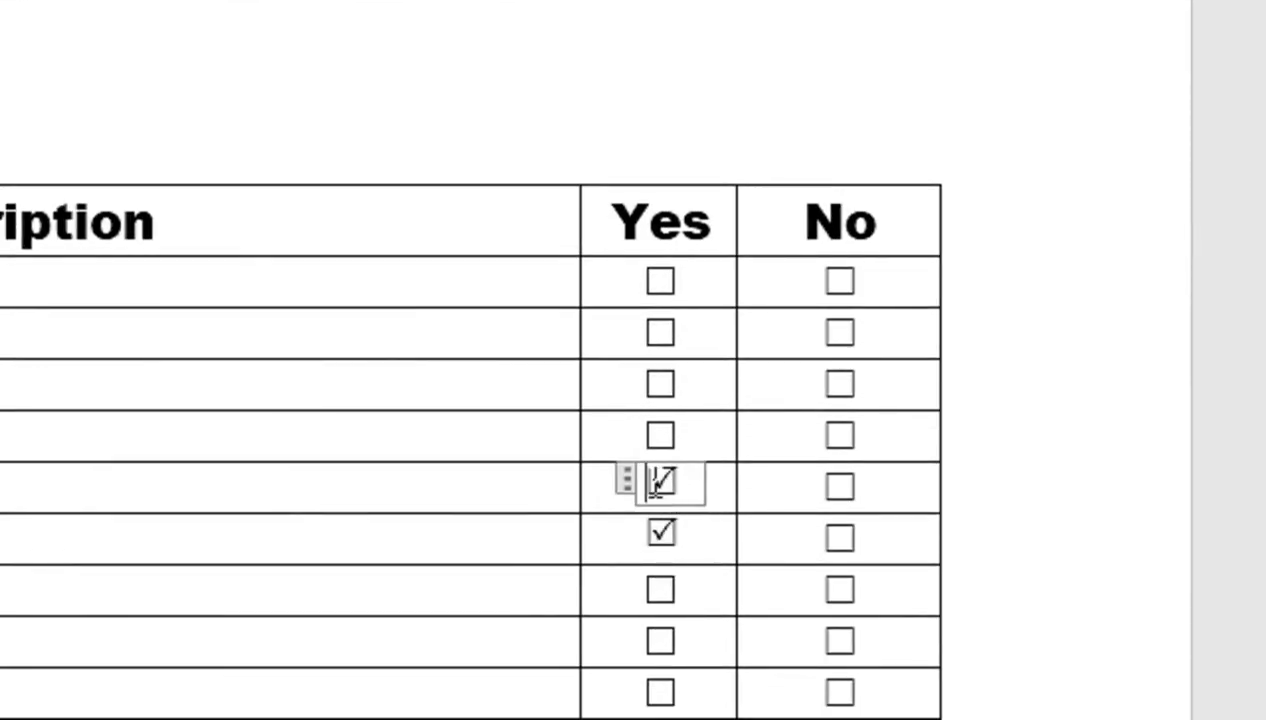
scroll(667, 500, "down", 8)
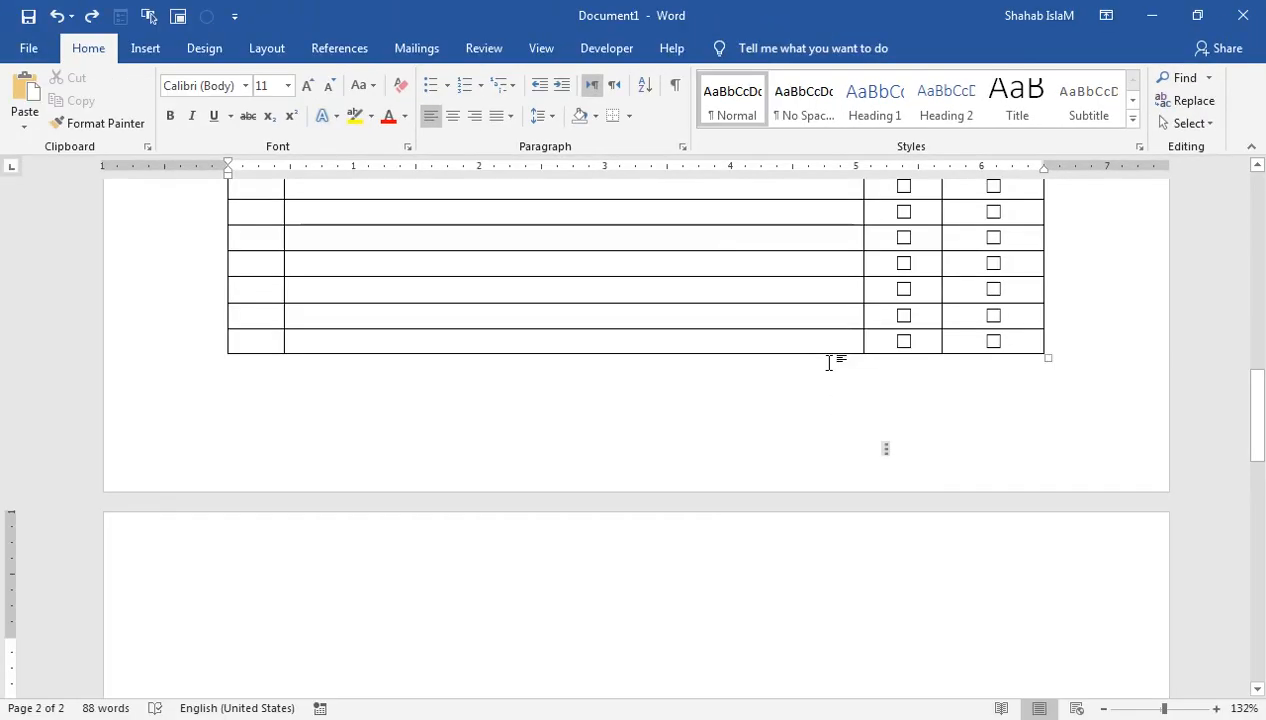
scroll(510, 358, "up", 8)
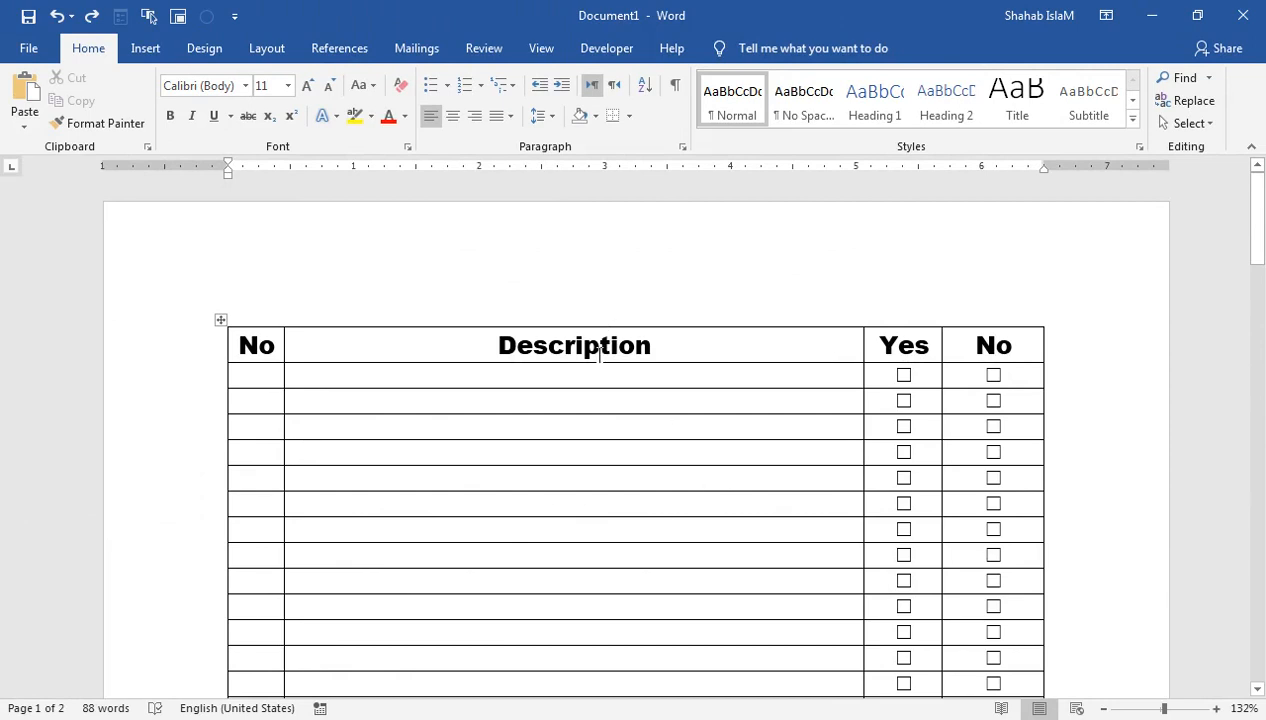
Undo the repeated row pastes until the table has only six check box rows under its header
key("ctrl+z")
key("ctrl+z")
key("ctrl+z")
key("ctrl+z")
key("ctrl+z")
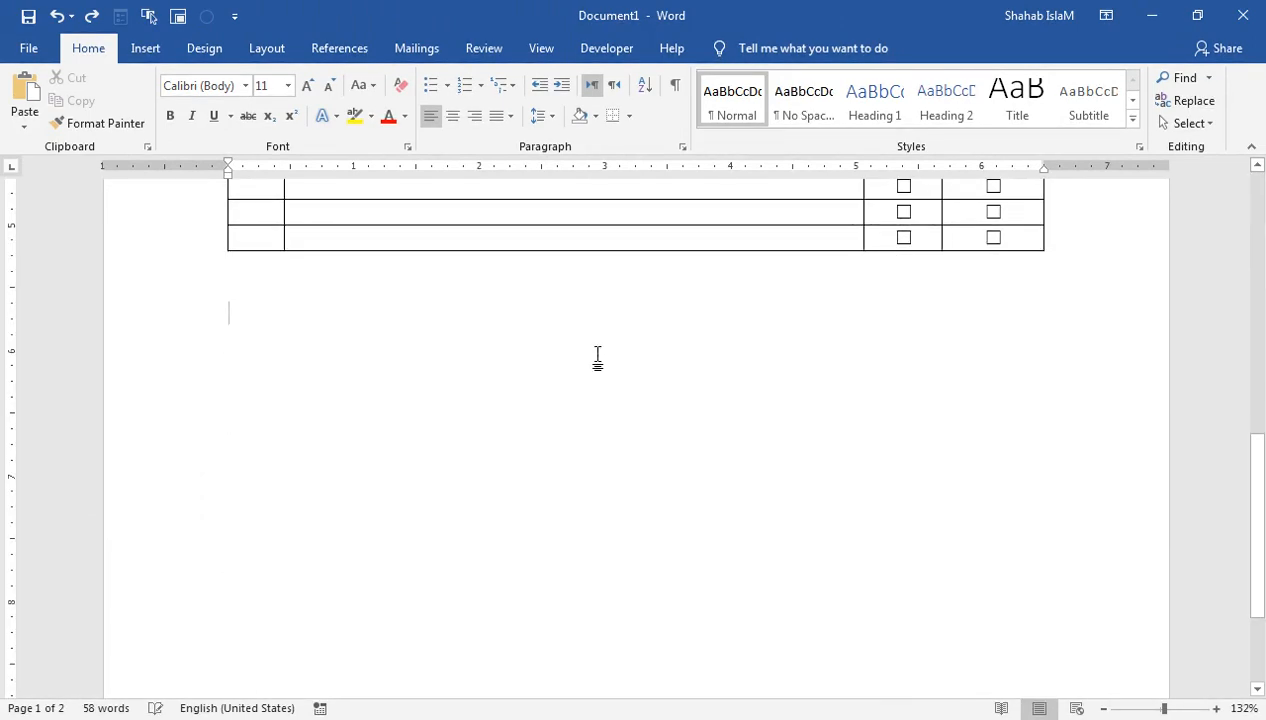
scroll(597, 353, "up", 6)
key("ctrl+z")
key("ctrl+z")
key("ctrl+z")
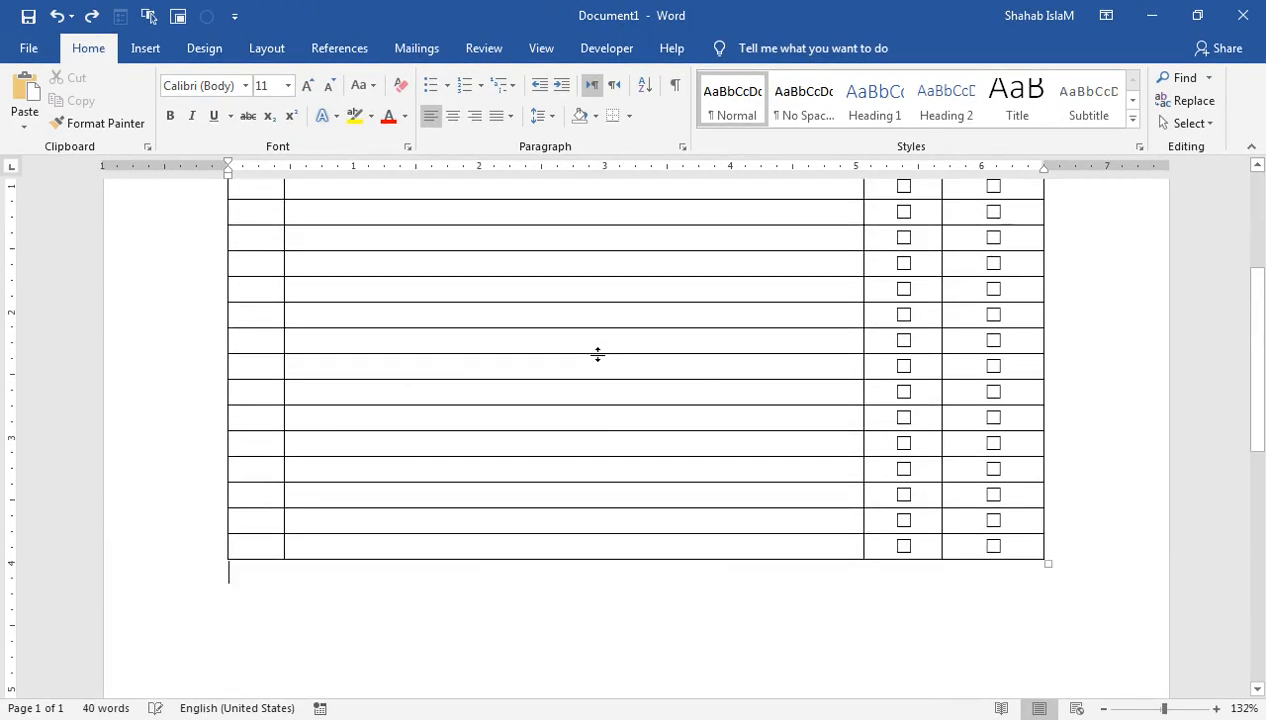
scroll(597, 353, "up", 3)
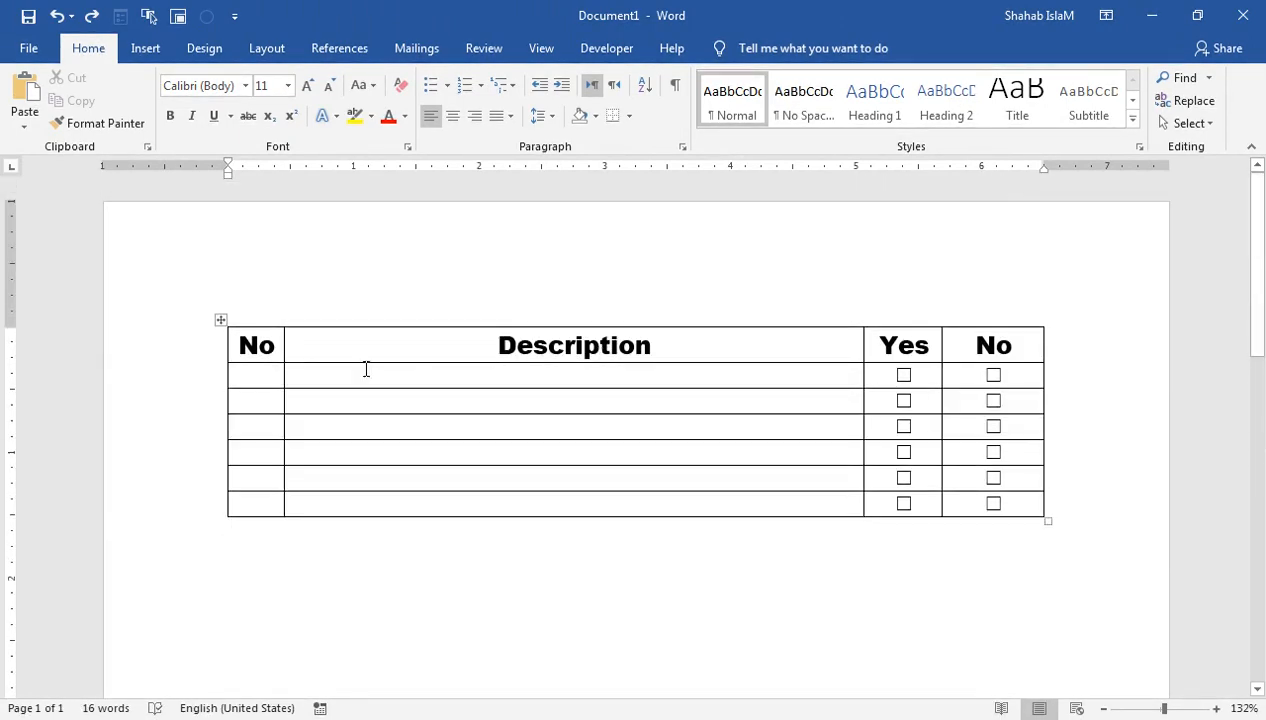
Copy the whole table, including its header row, and paste it directly below the last check box row
left_click_drag(241, 345, 1023, 510)
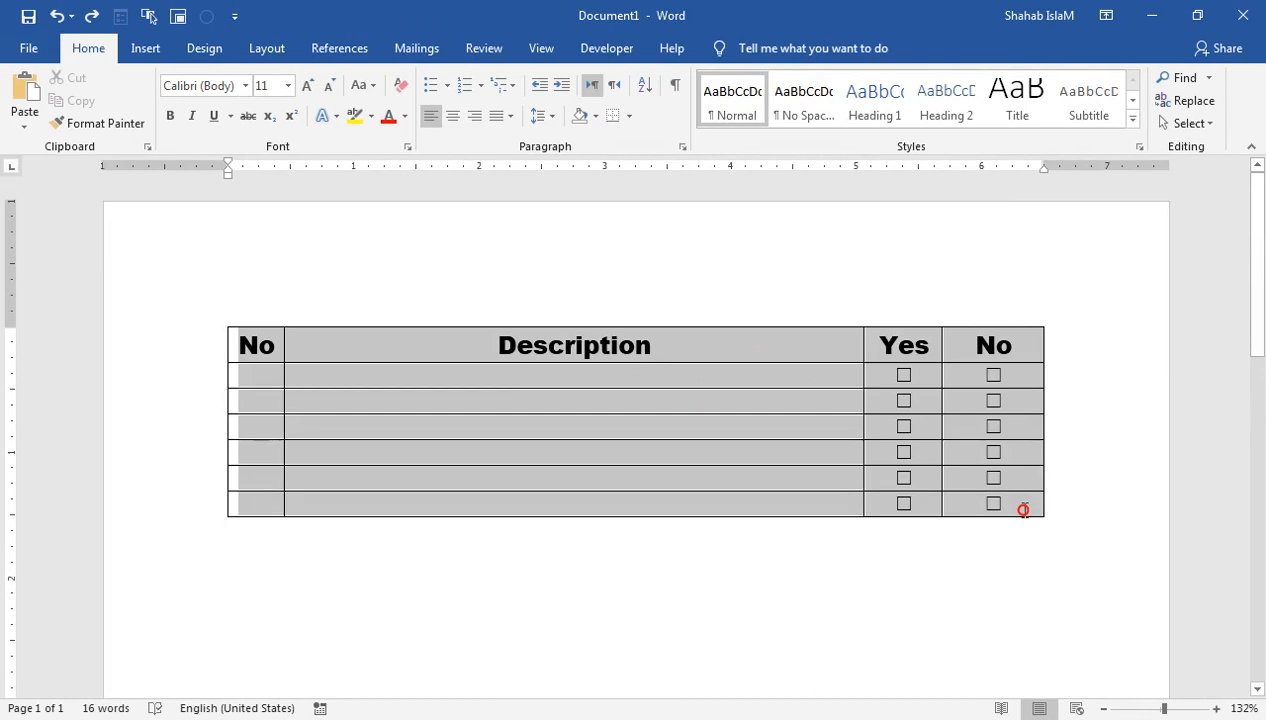
left_click(264, 541)
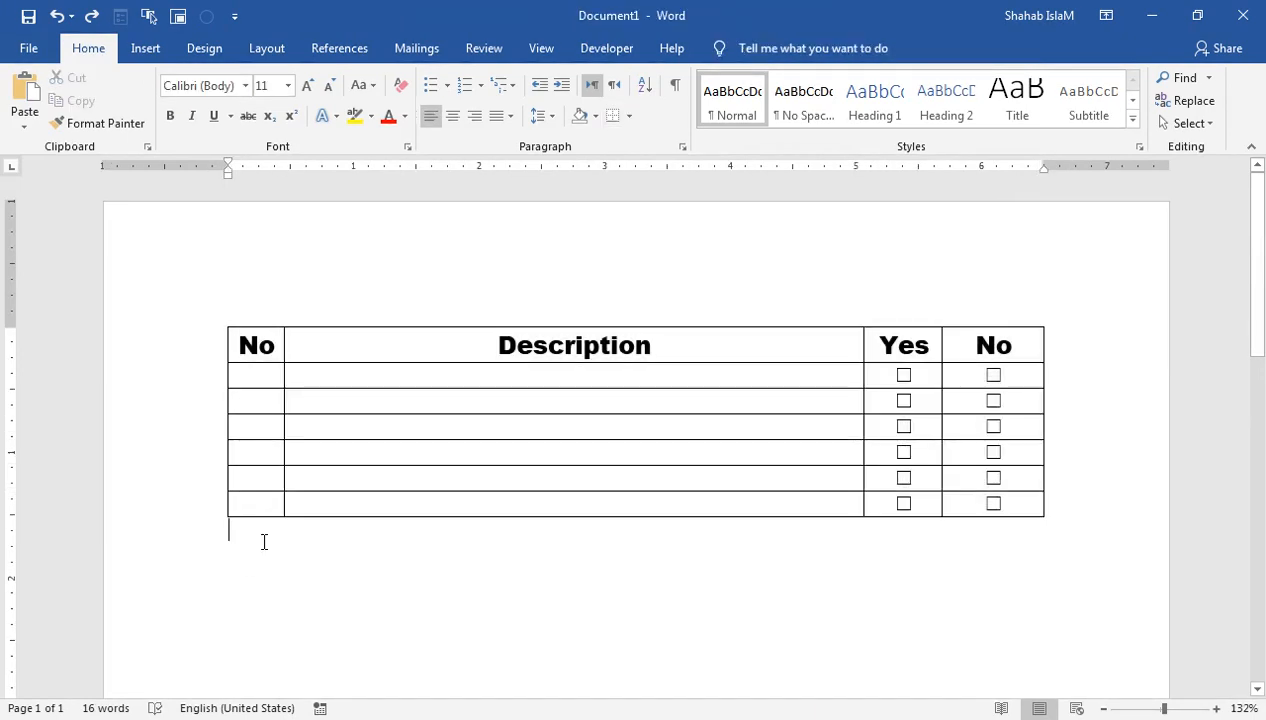
key("ctrl+v")
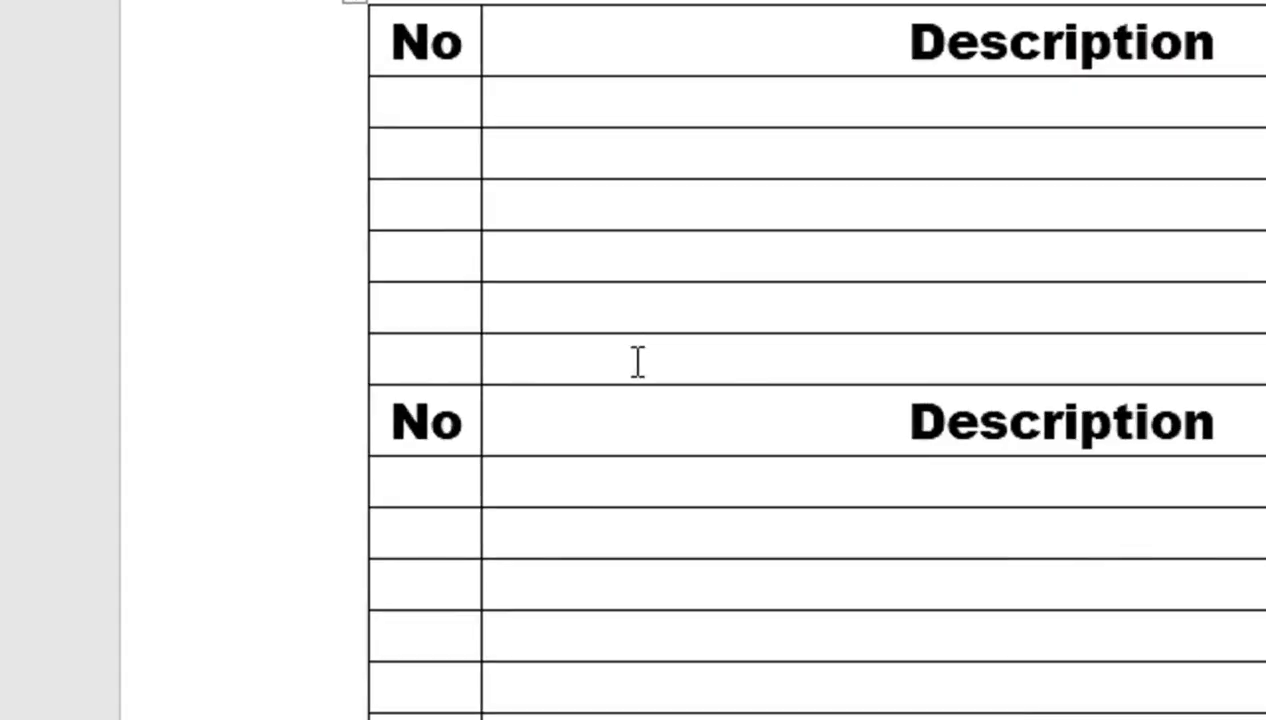
Insert a blank row above the second header row and merge its cells into one full-width cell
left_click(317, 466)
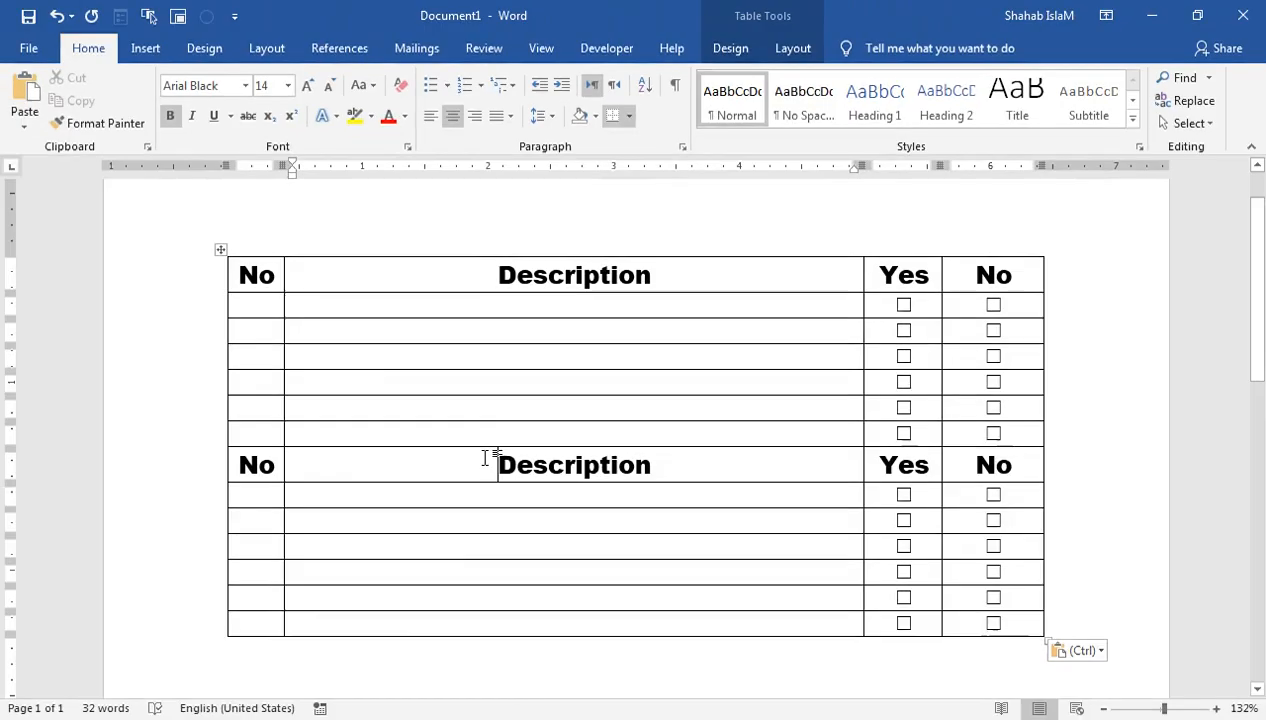
left_click(793, 45)
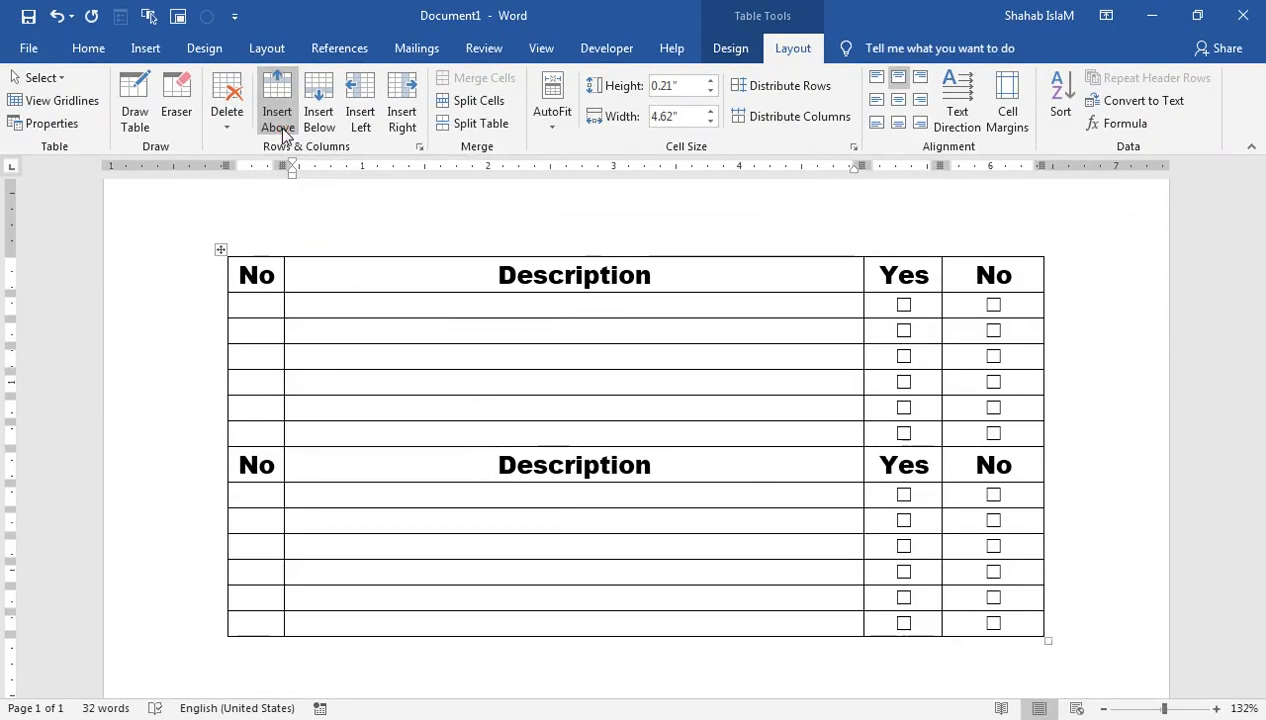
left_click(305, 240)
left_click(297, 472)
left_click_drag(452, 480, 1014, 469)
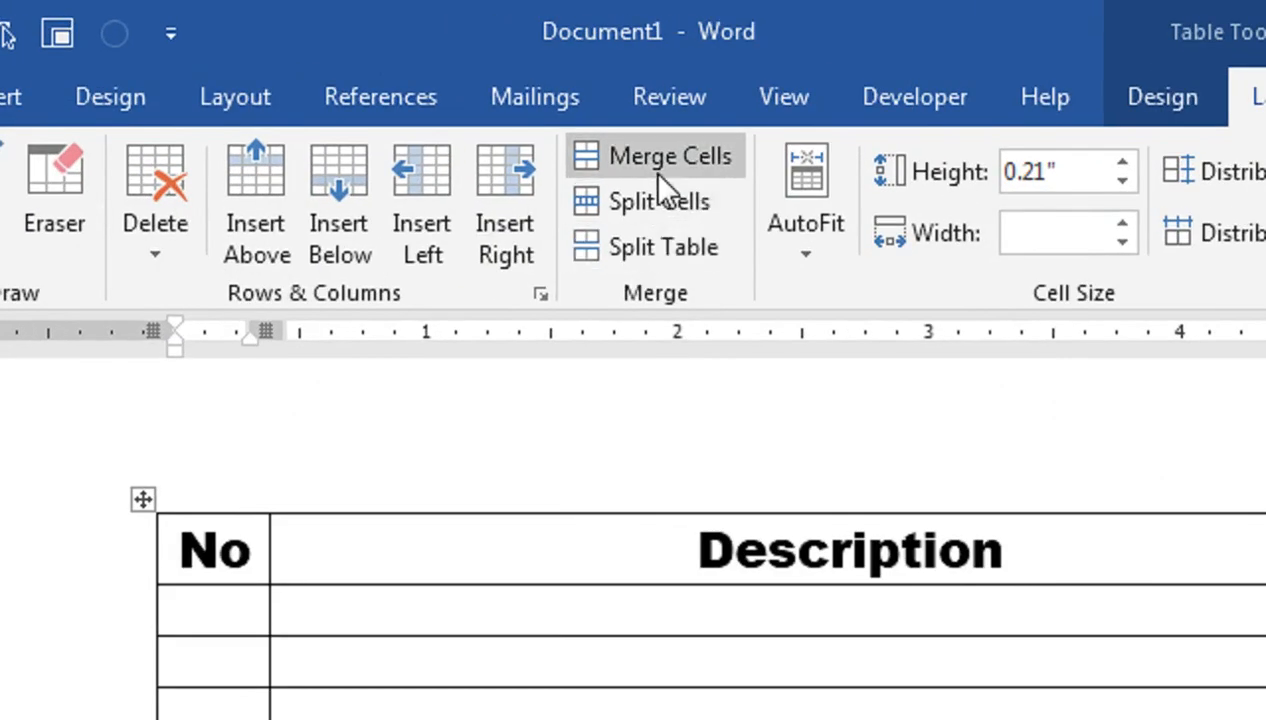
left_click(658, 172)
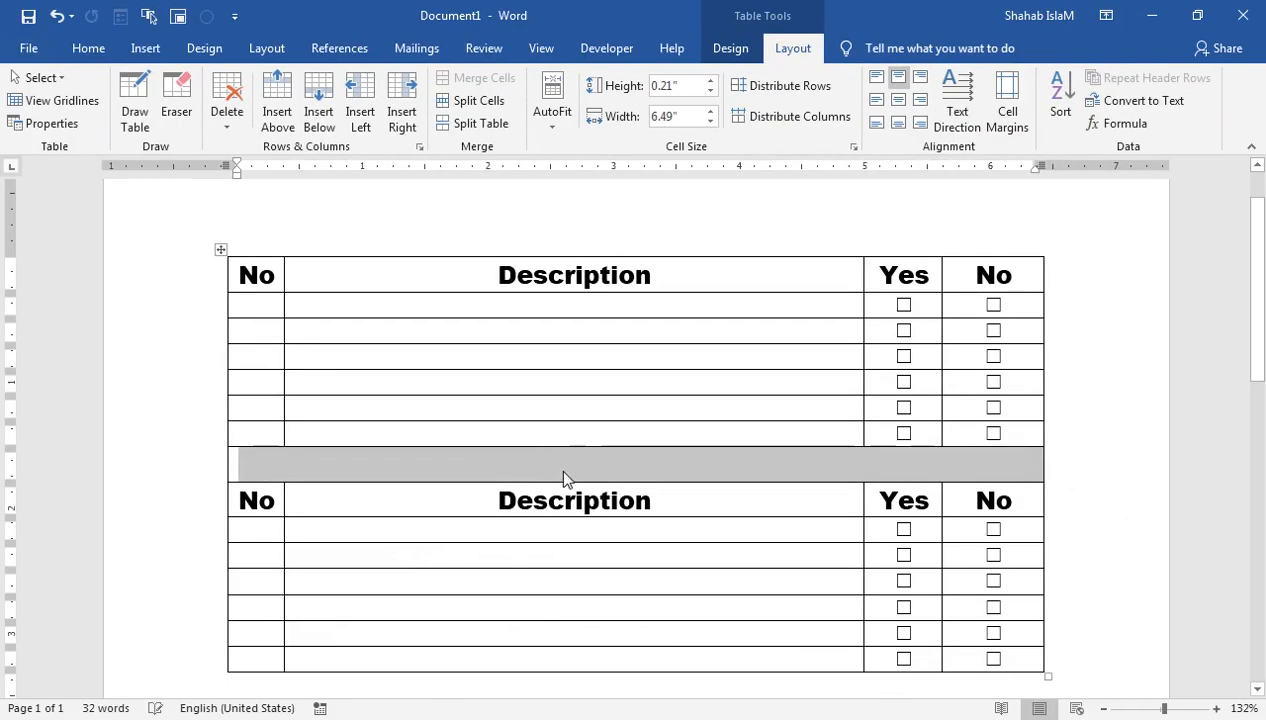
Fill the merged row between the two checklist sections with black shading
left_click(596, 466)
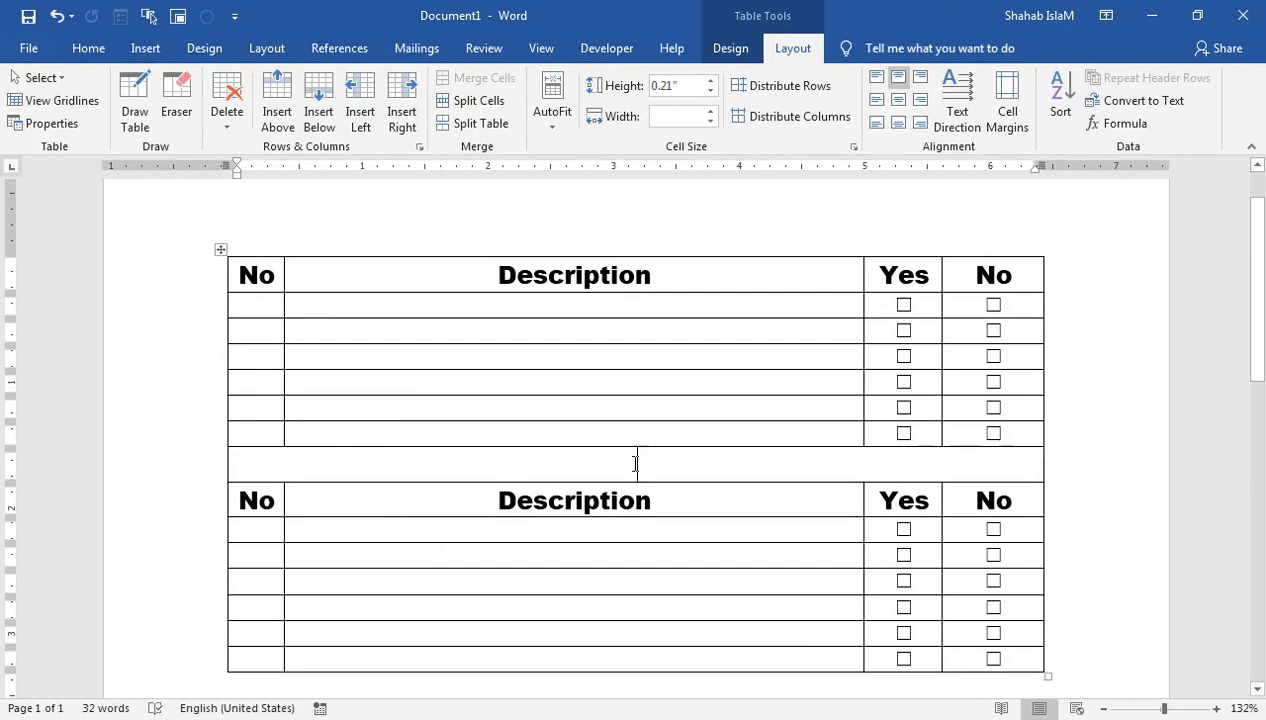
left_click_drag(270, 471, 953, 453)
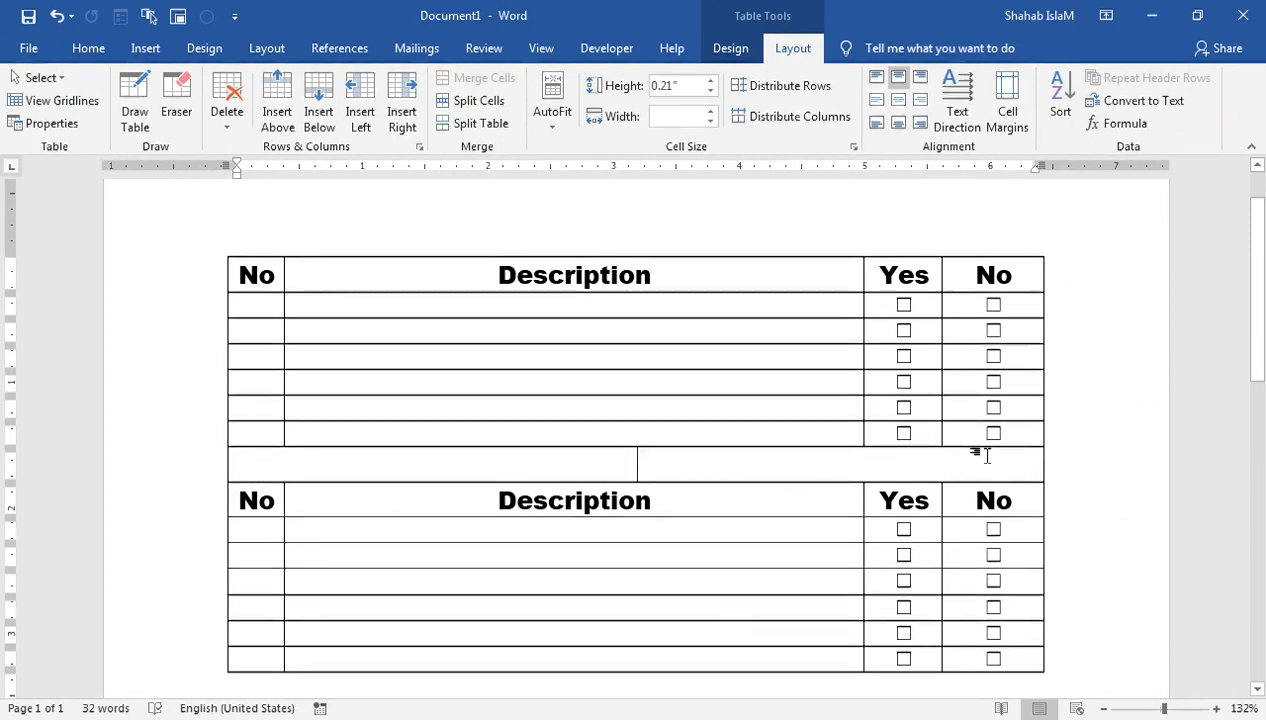
left_click(728, 48)
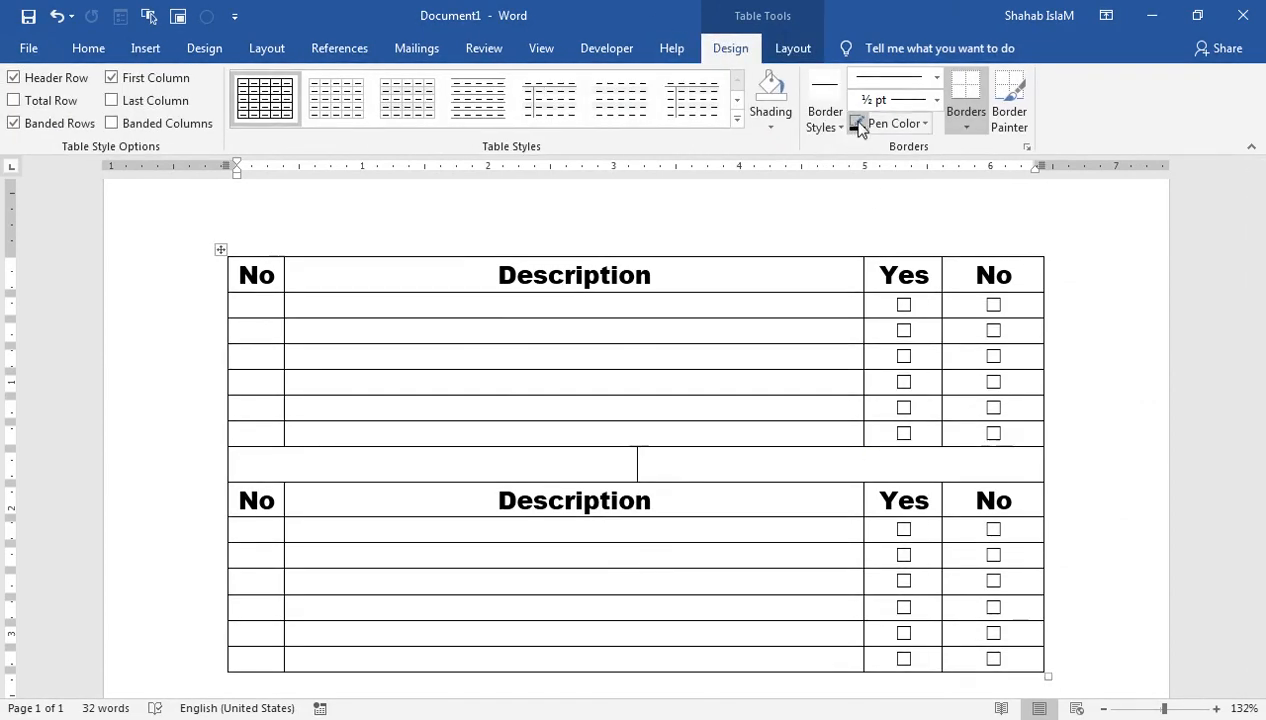
left_click(771, 126)
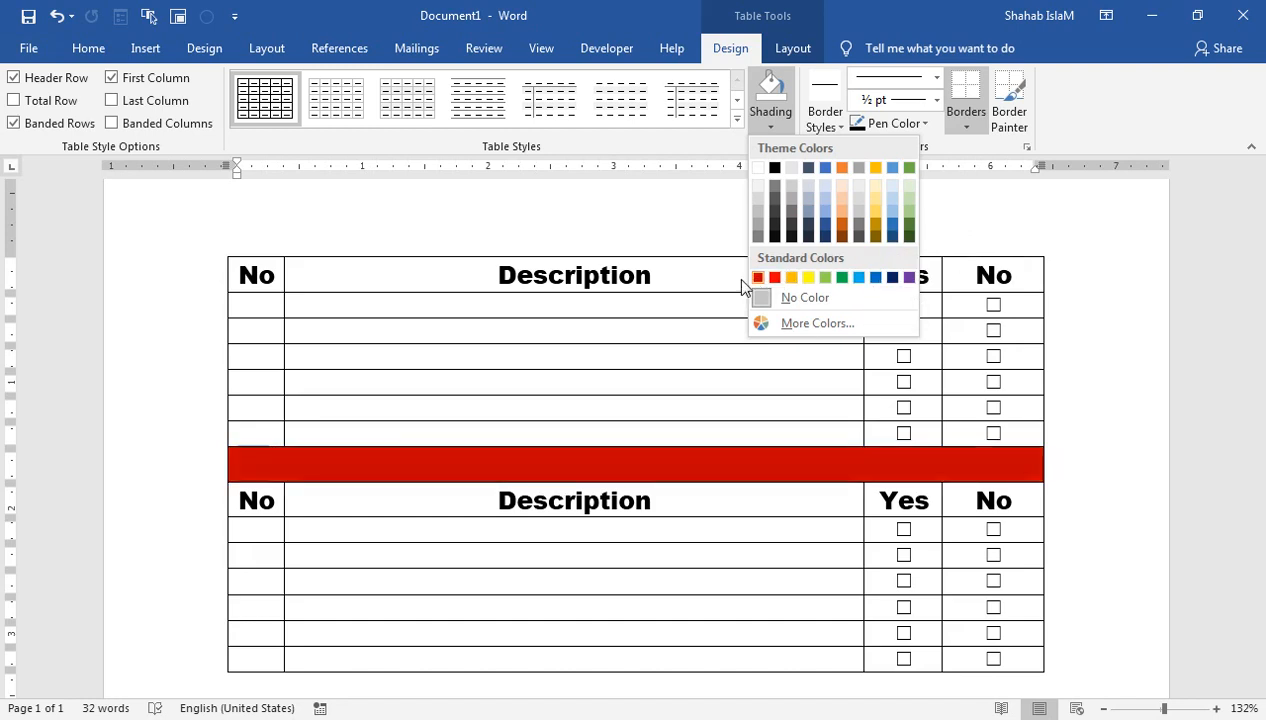
left_click(774, 236)
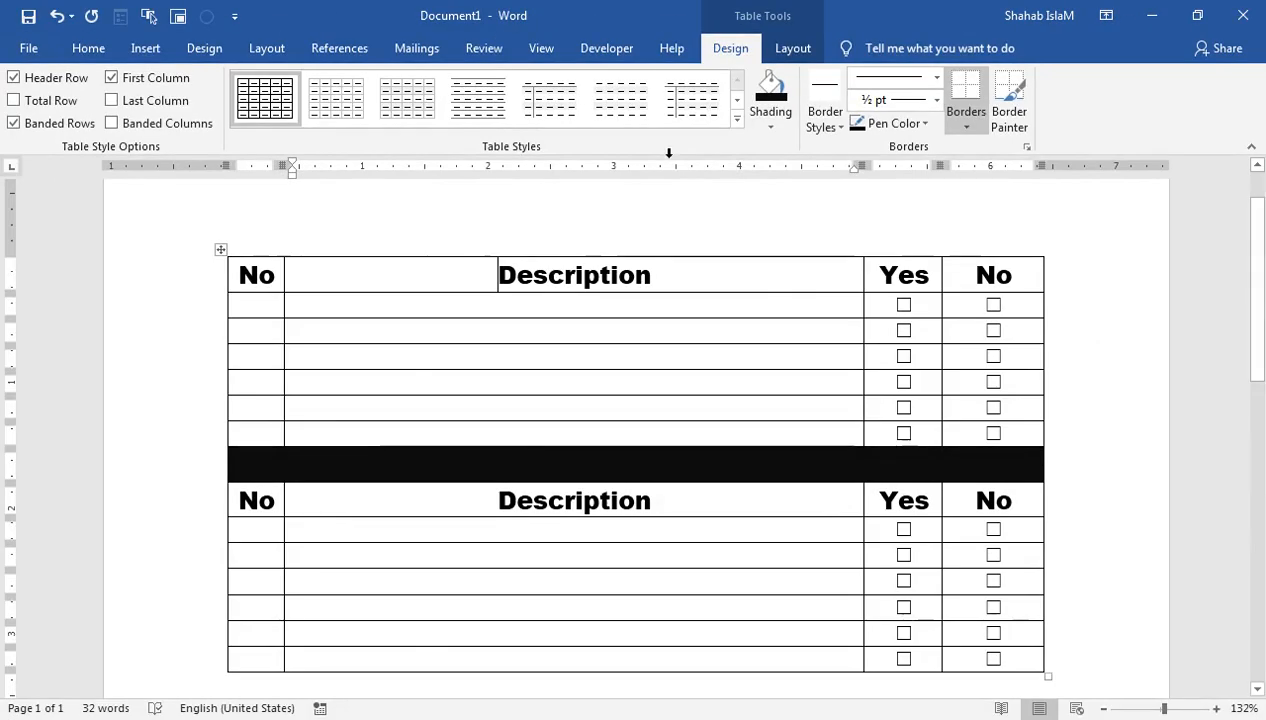
Insert a blank row above the first header row and merge its four cells into one
left_click(793, 48)
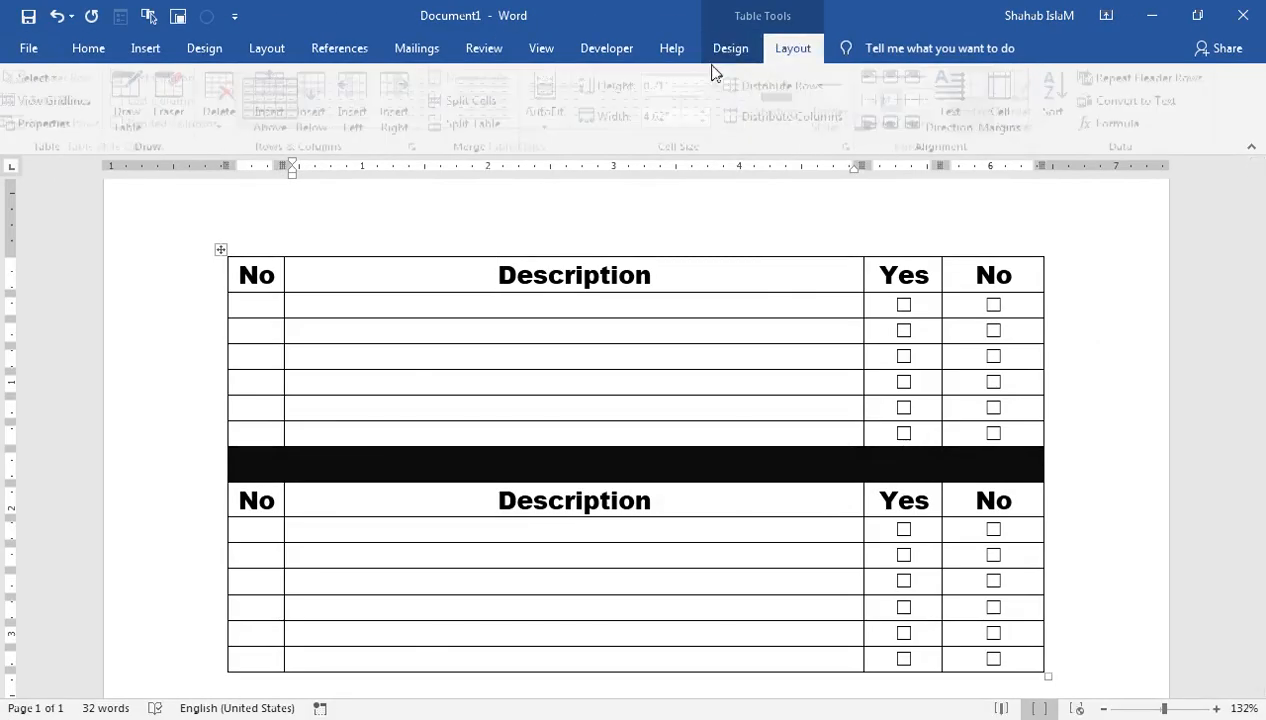
left_click(336, 200)
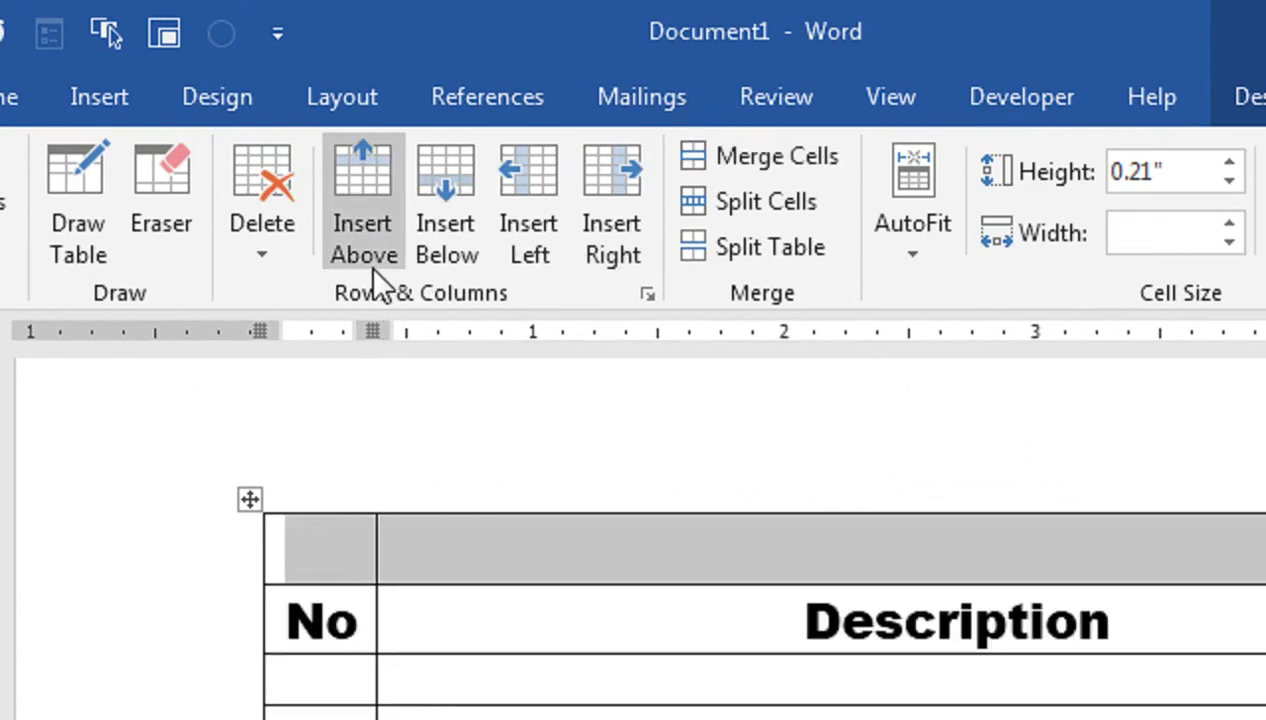
left_click_drag(277, 315, 632, 328)
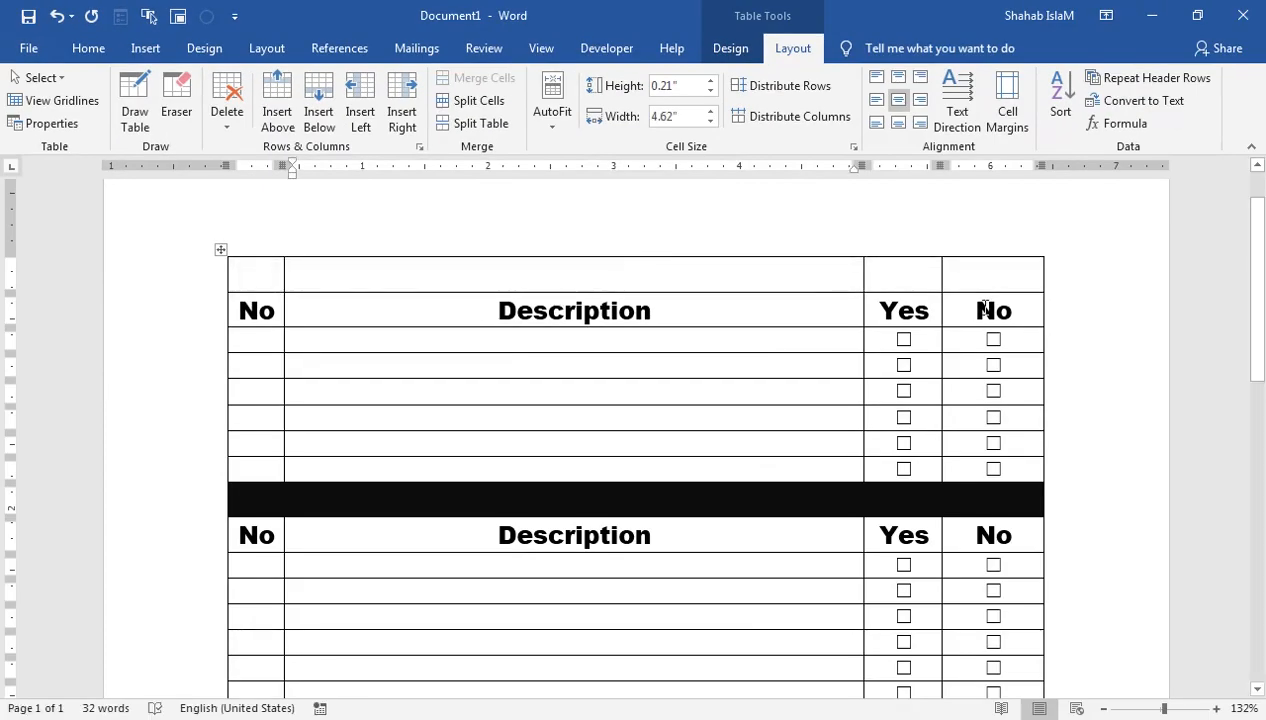
left_click_drag(984, 278, 240, 262)
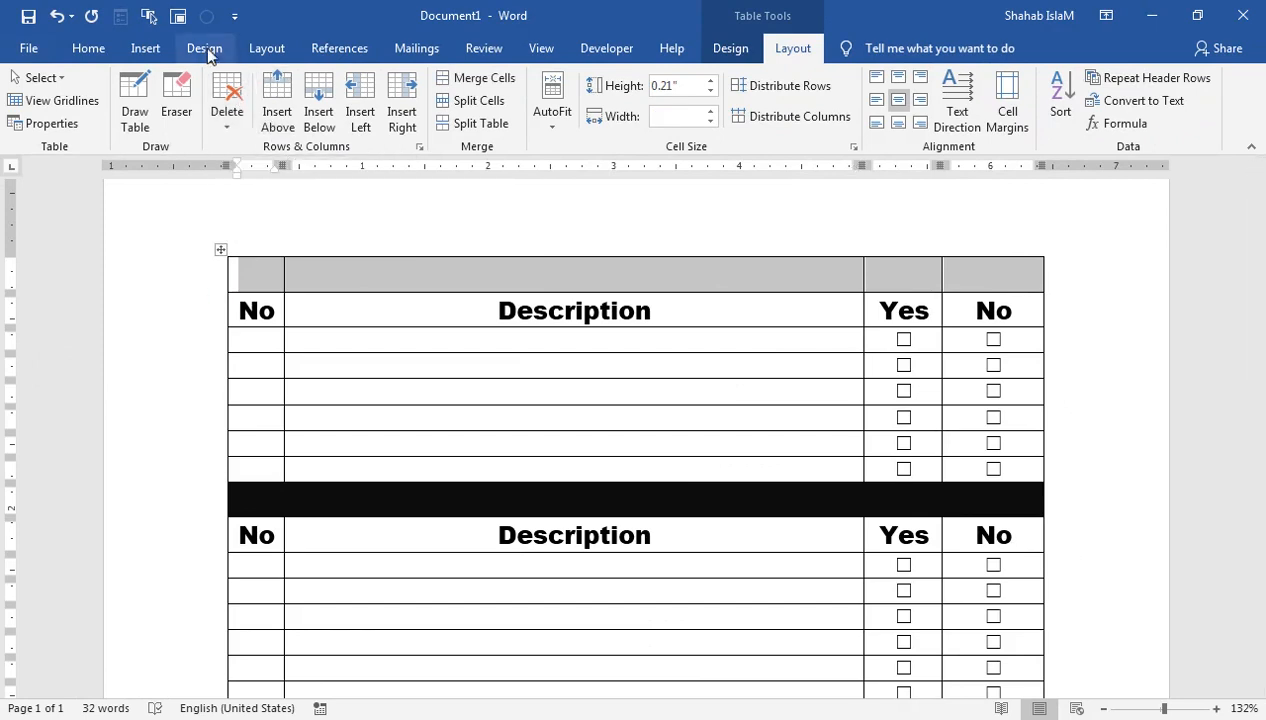
left_click(478, 80)
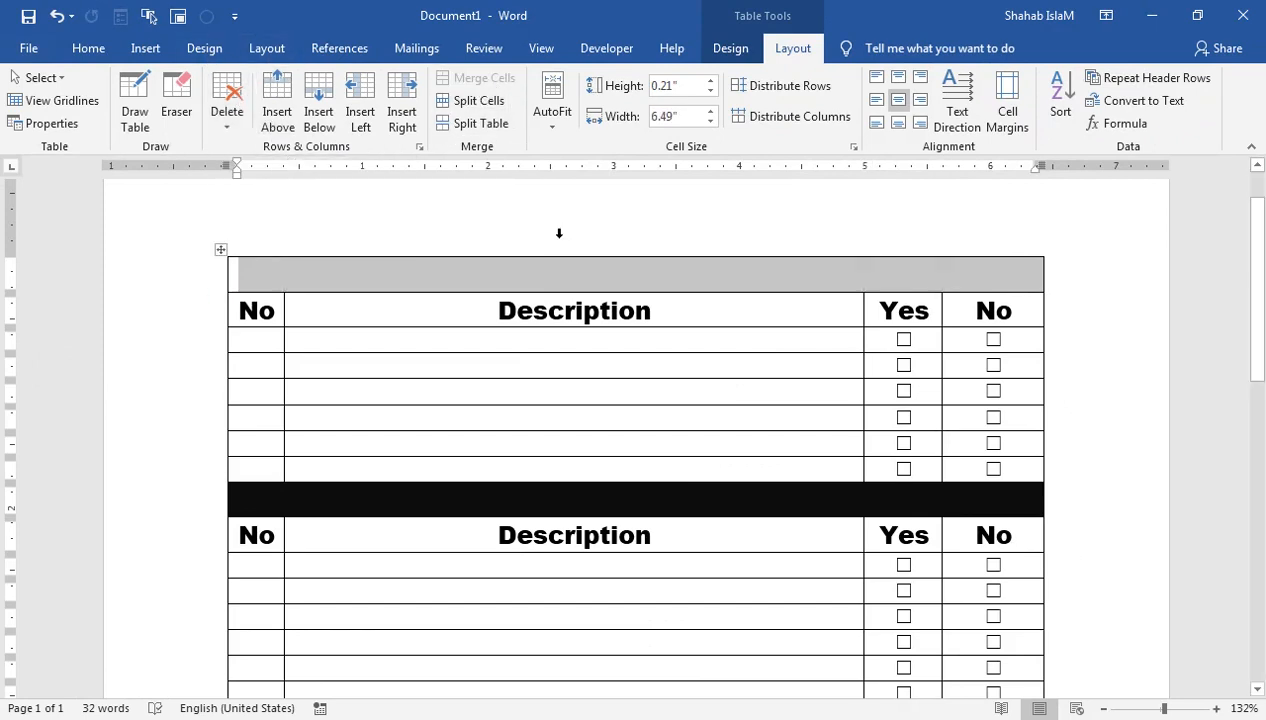
Fill the merged row above the first header with the same black shading and review both sections
left_click(728, 50)
left_click(770, 95)
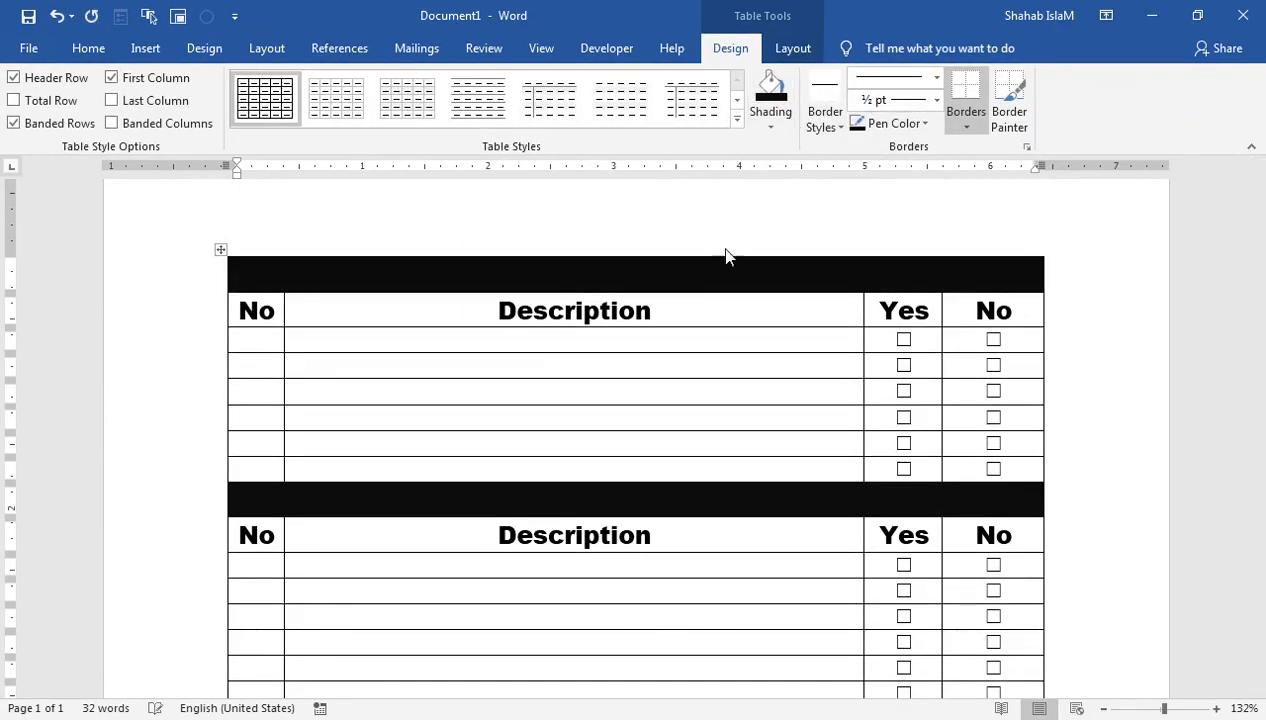
left_click(599, 335)
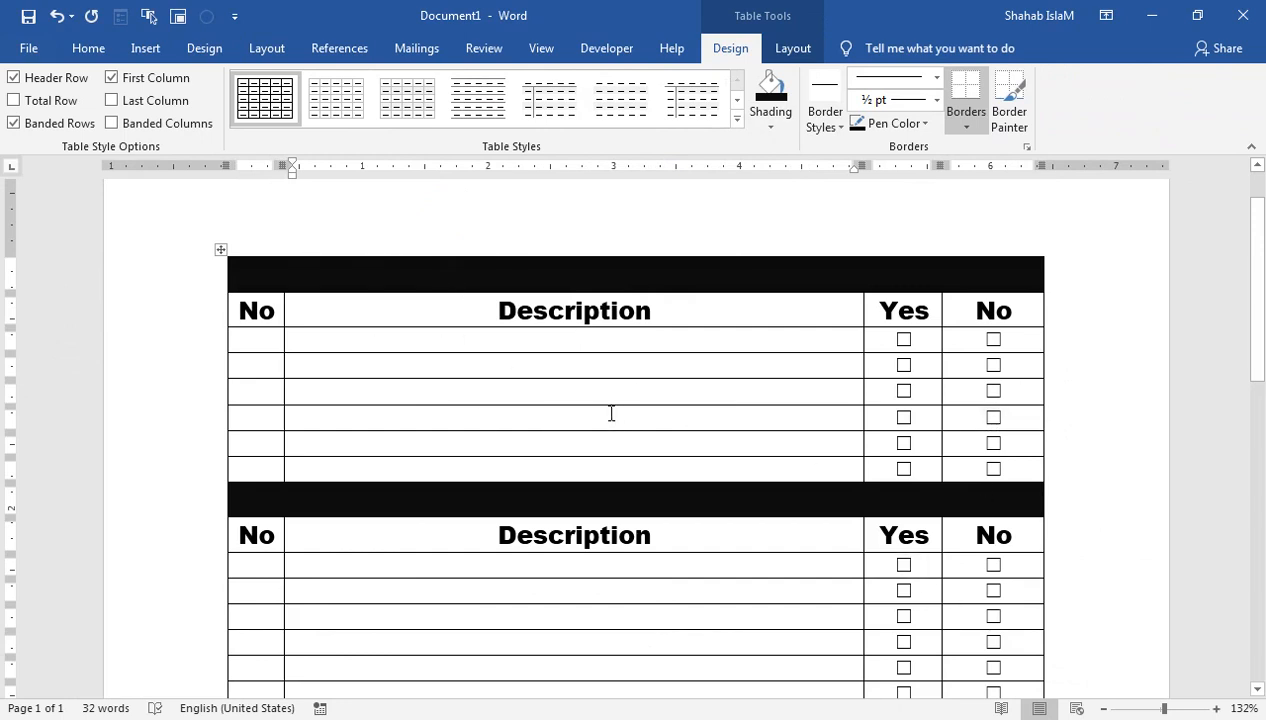
scroll(865, 500, "down", 4)
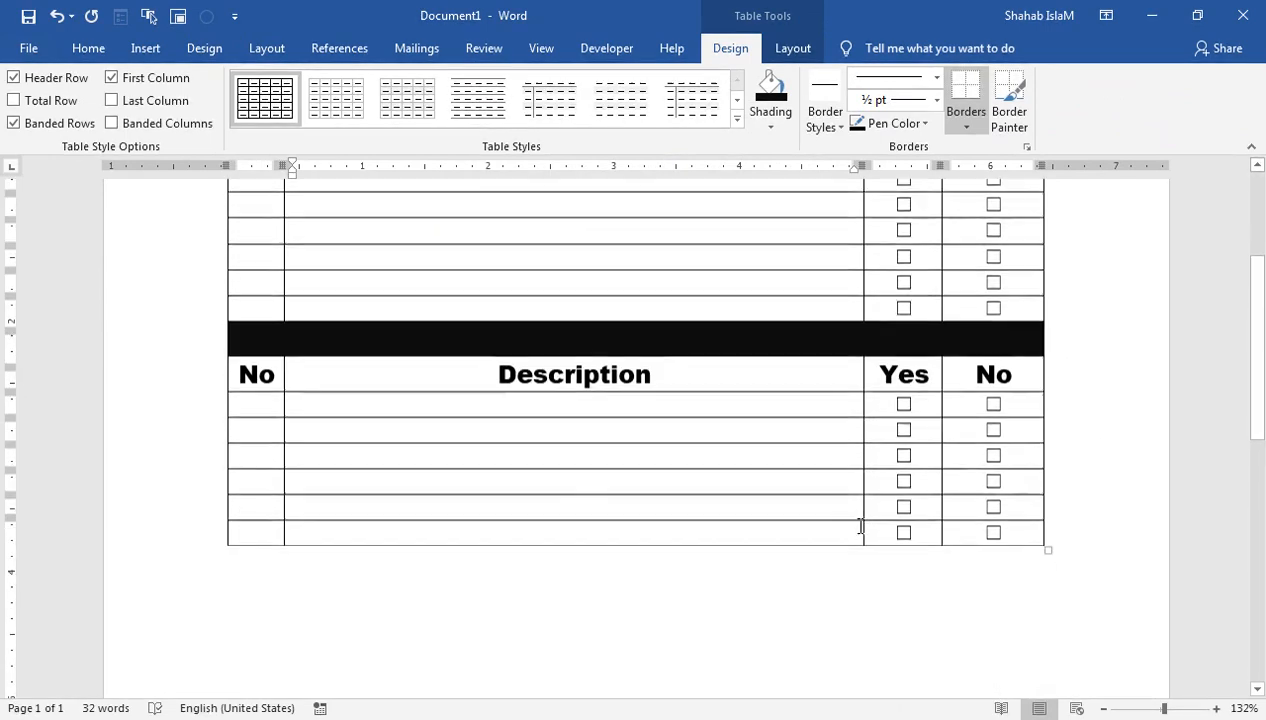